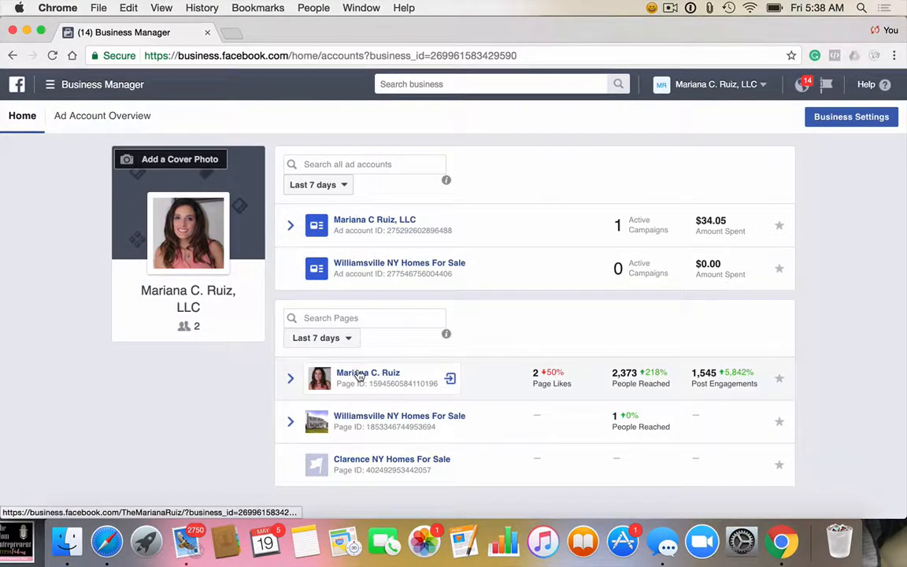
Step: Open the business owner's Facebook Page and bring up the boost options for the "Join the Mix 2017" post
left_click(365, 376)
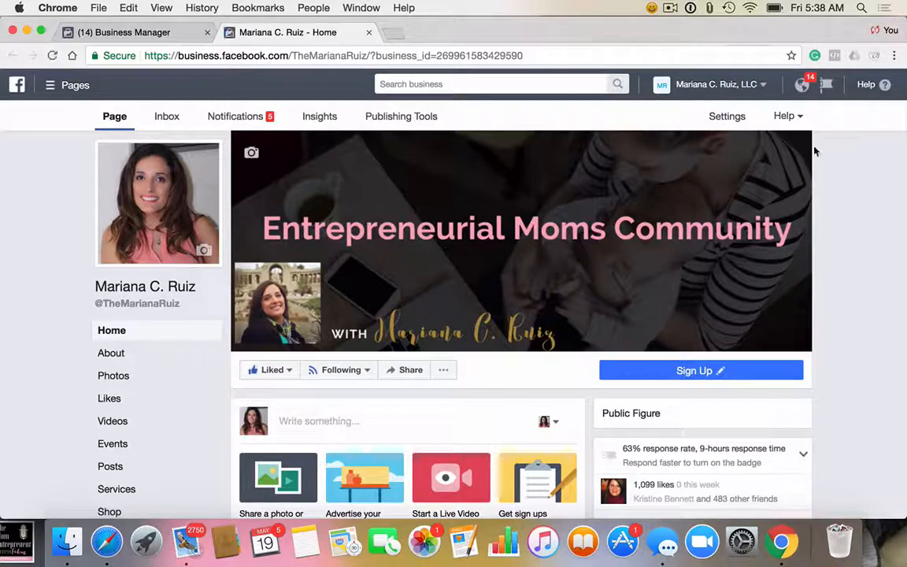
scroll(470, 320, "down", 5)
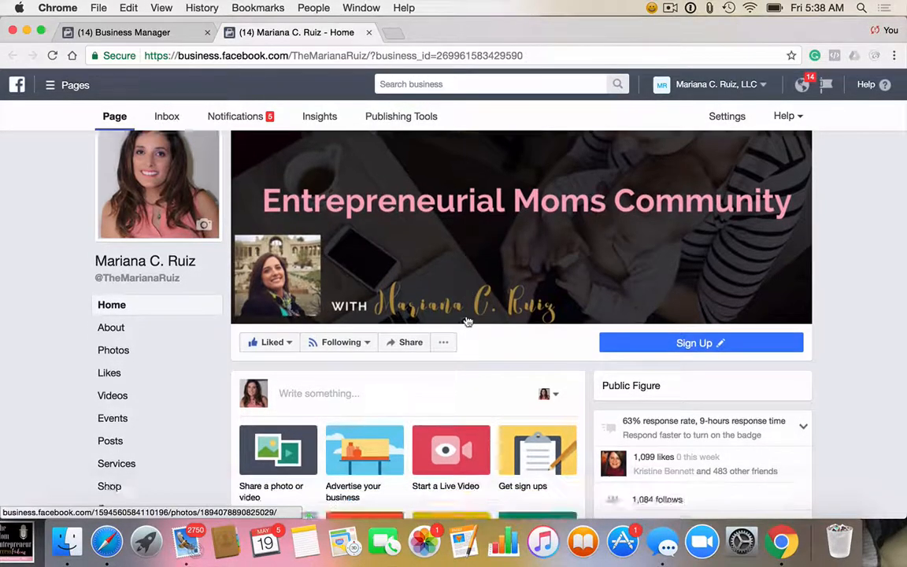
scroll(467, 321, "down", 10)
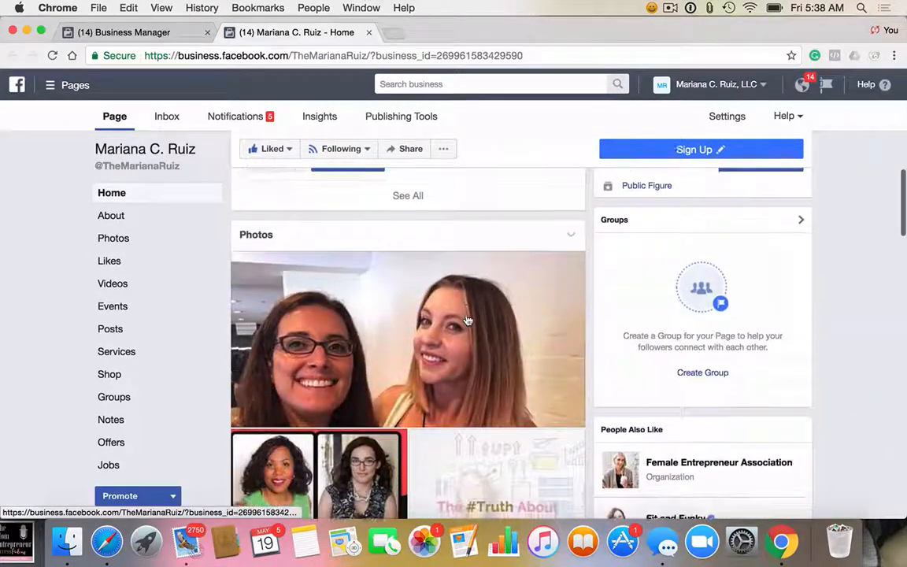
scroll(467, 320, "down", 5)
scroll(472, 318, "up", 2)
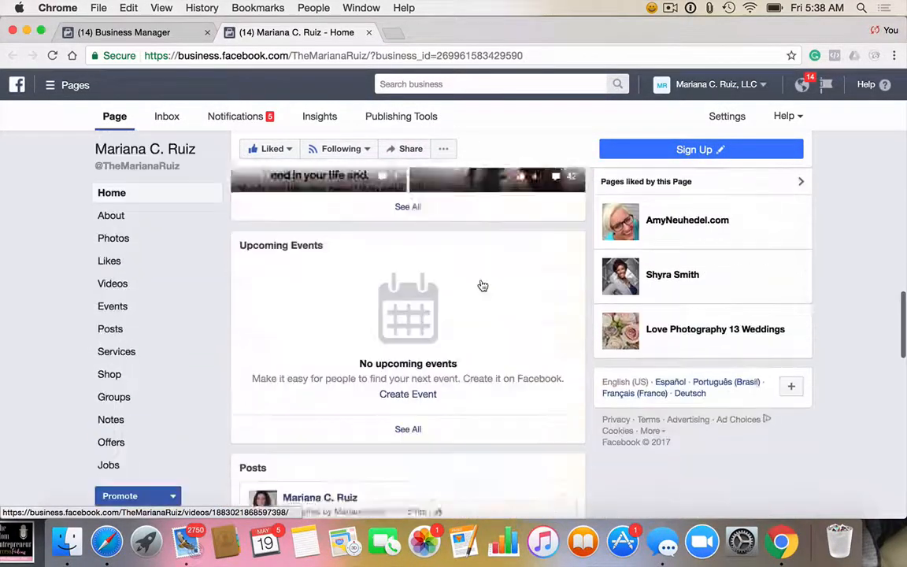
scroll(482, 285, "down", 10)
scroll(482, 285, "up", 2)
scroll(483, 285, "down", 5)
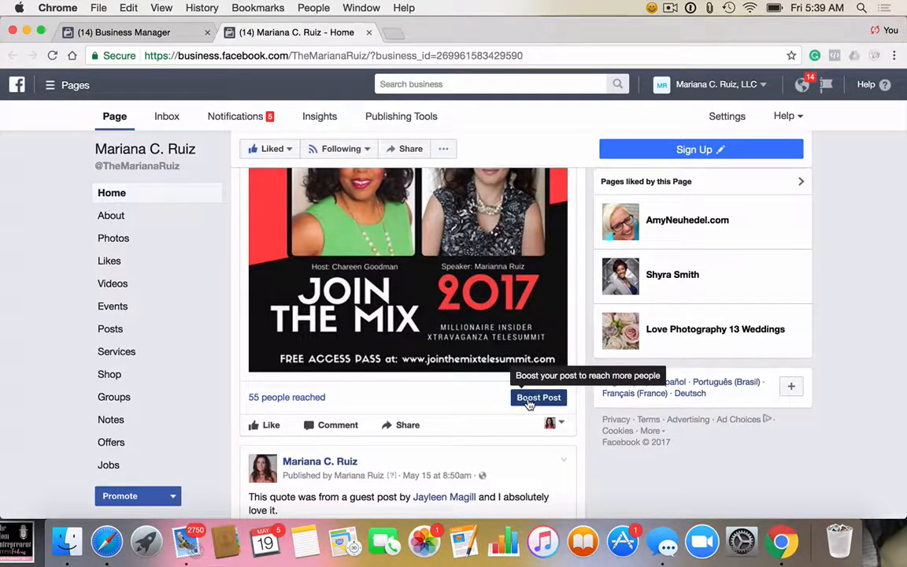
left_click(529, 399)
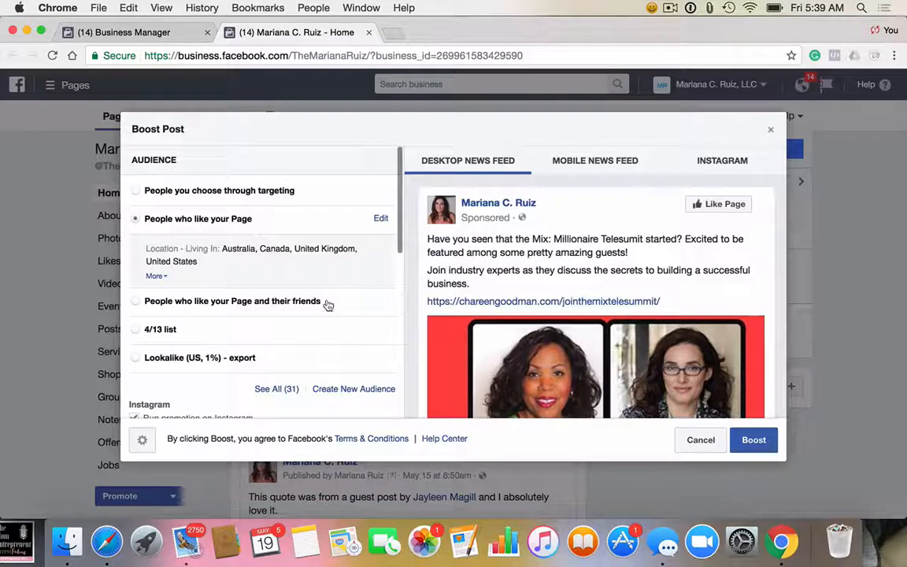
Step: Examine the post boost's audience, Instagram and budget options, and cancel the promotion
scroll(323, 304, "down", 3)
scroll(327, 304, "up", 3)
scroll(277, 340, "down", 2)
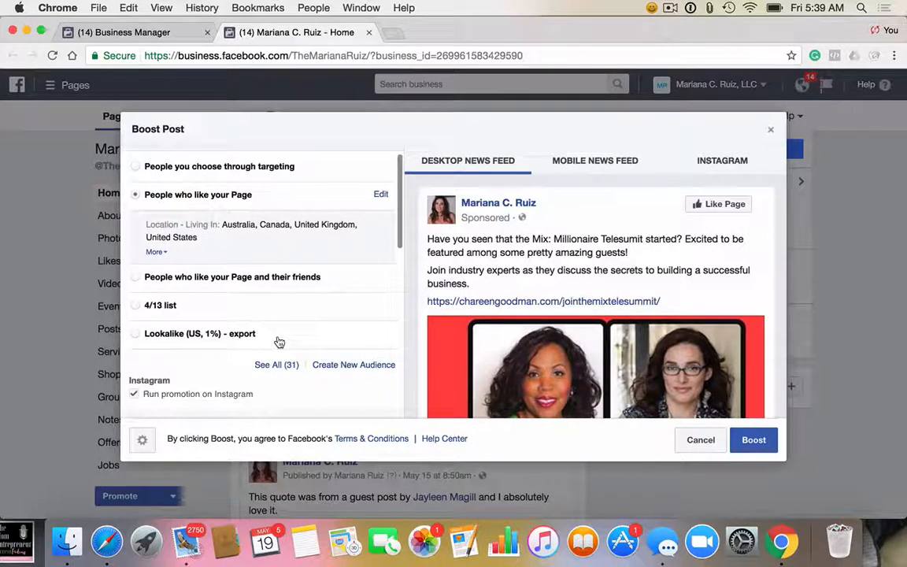
scroll(279, 341, "down", 2)
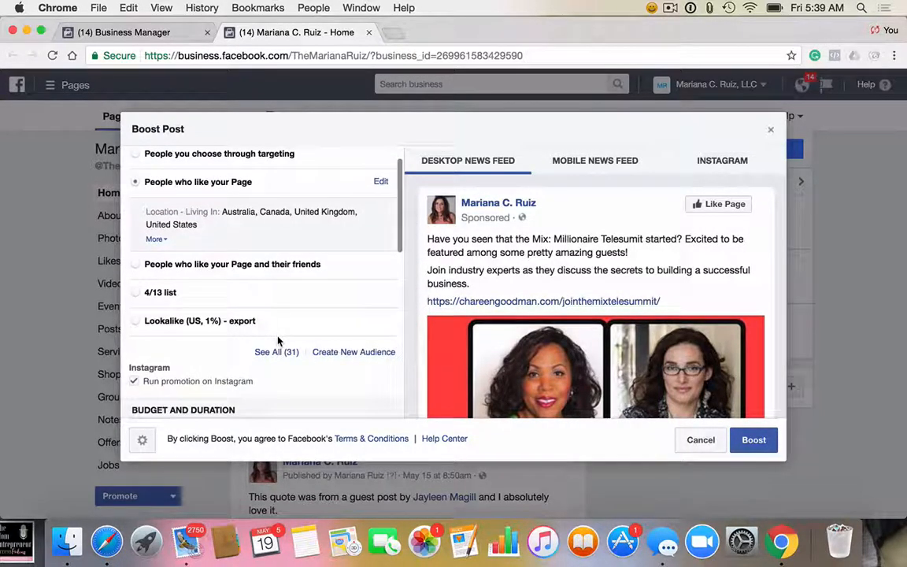
scroll(277, 340, "down", 5)
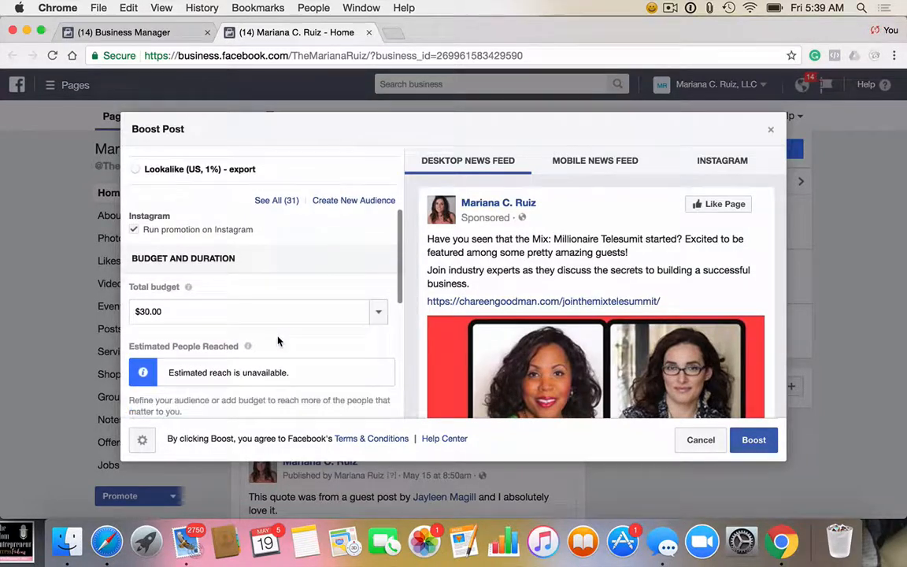
scroll(277, 341, "up", 5)
scroll(276, 340, "up", 3)
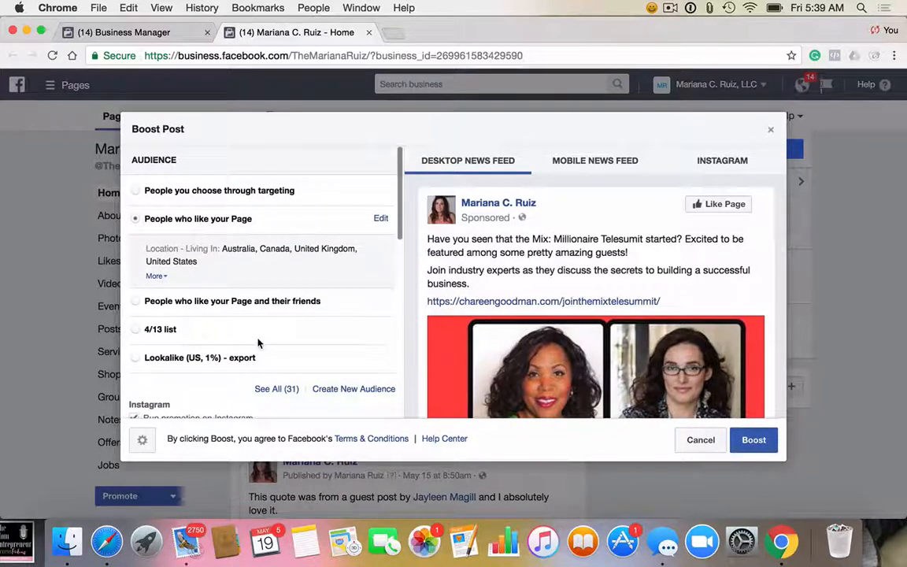
scroll(257, 342, "down", 5)
scroll(258, 344, "down", 5)
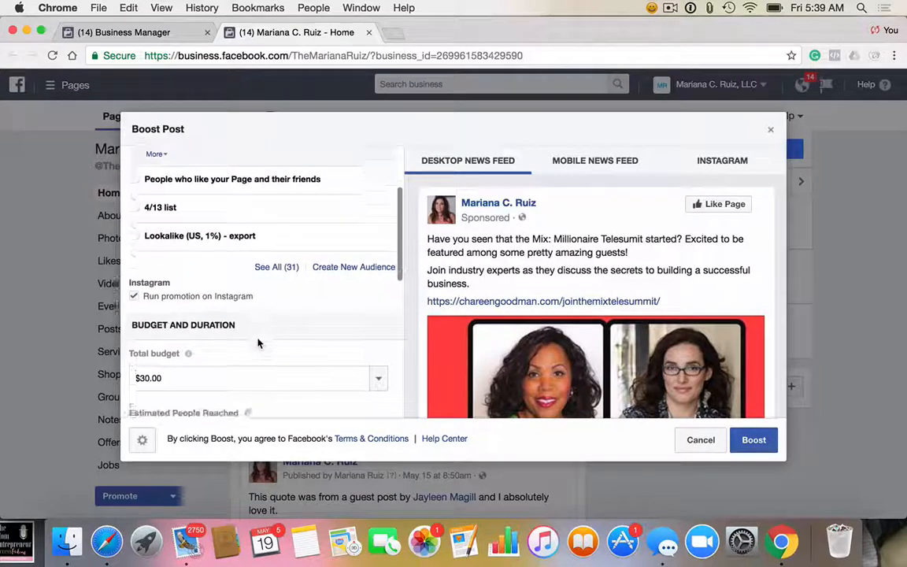
left_click(770, 130)
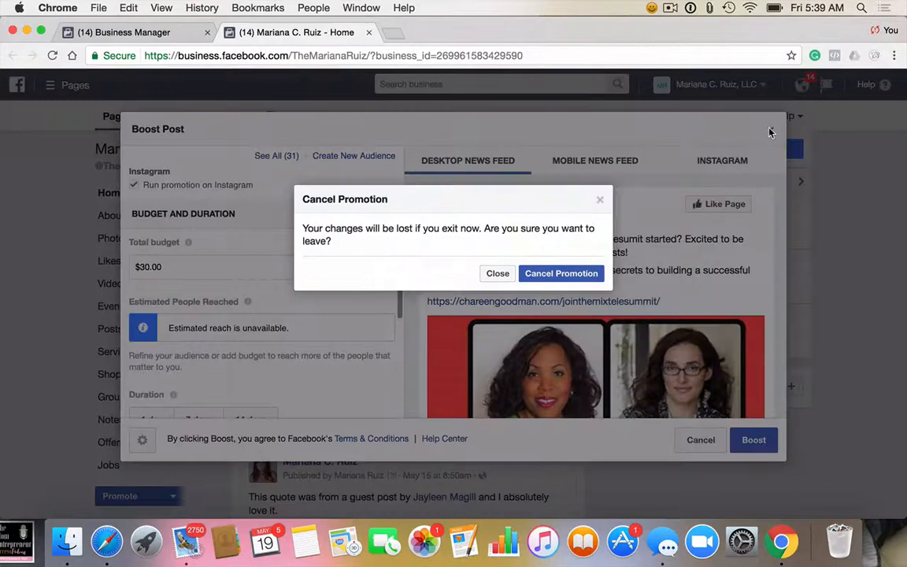
left_click(537, 276)
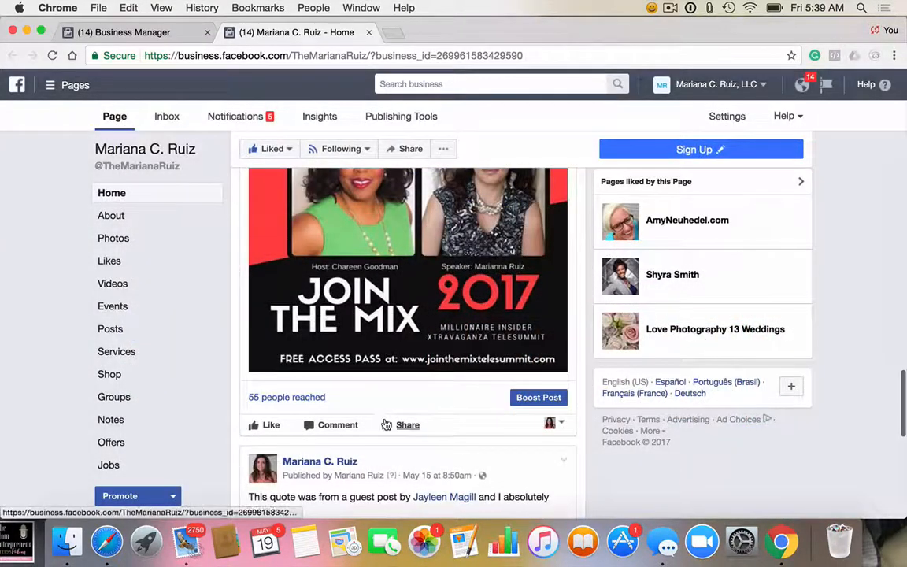
Step: Leave the Page, return to Business Manager and open Power Editor
mouse_move(260, 425)
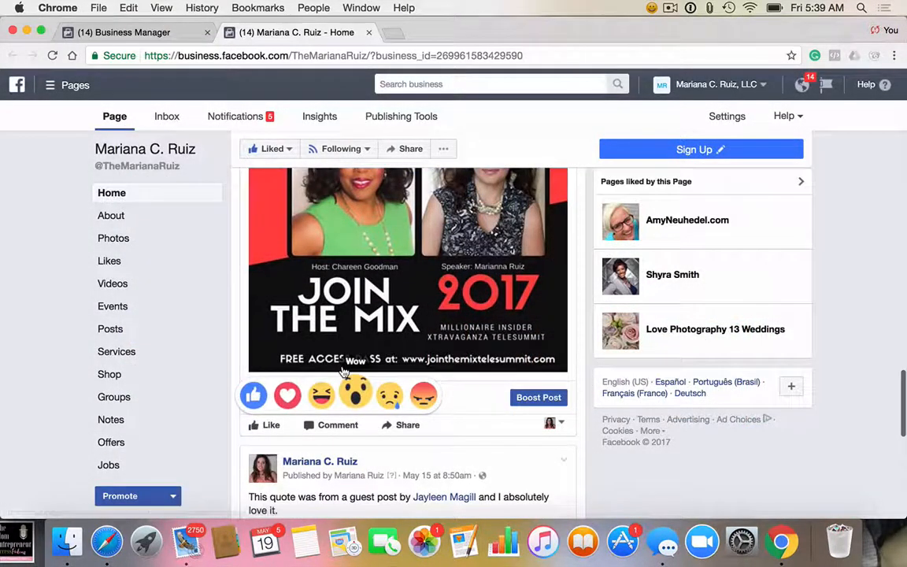
scroll(260, 394, "down", 2)
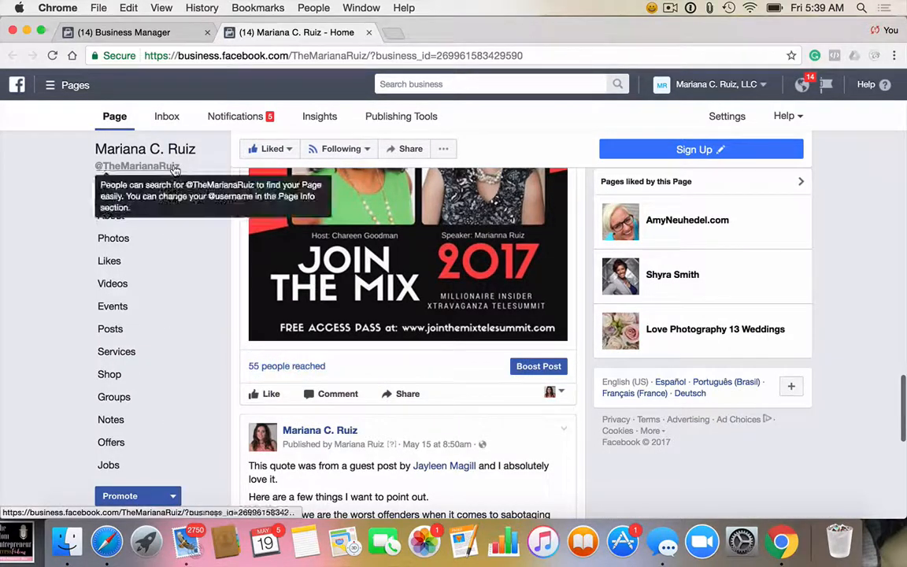
left_click(57, 85)
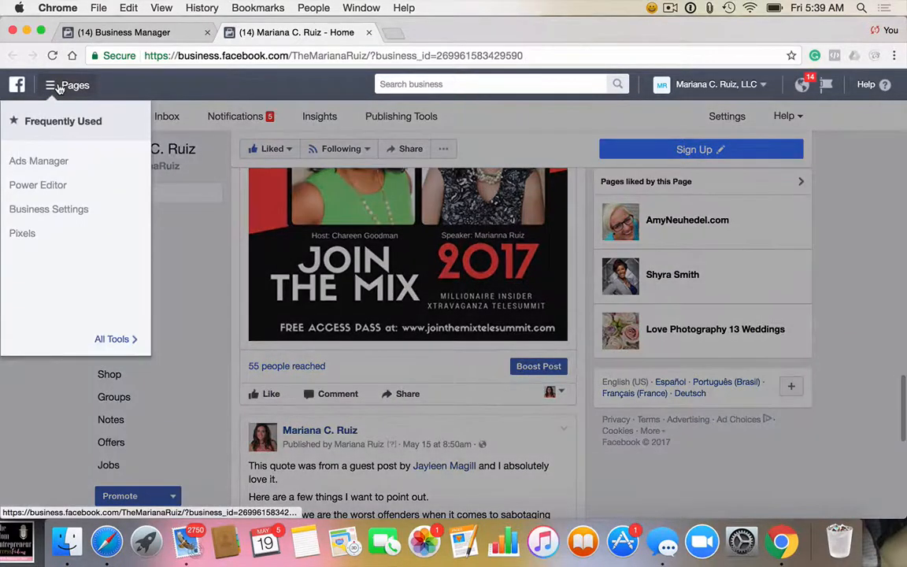
left_click(132, 31)
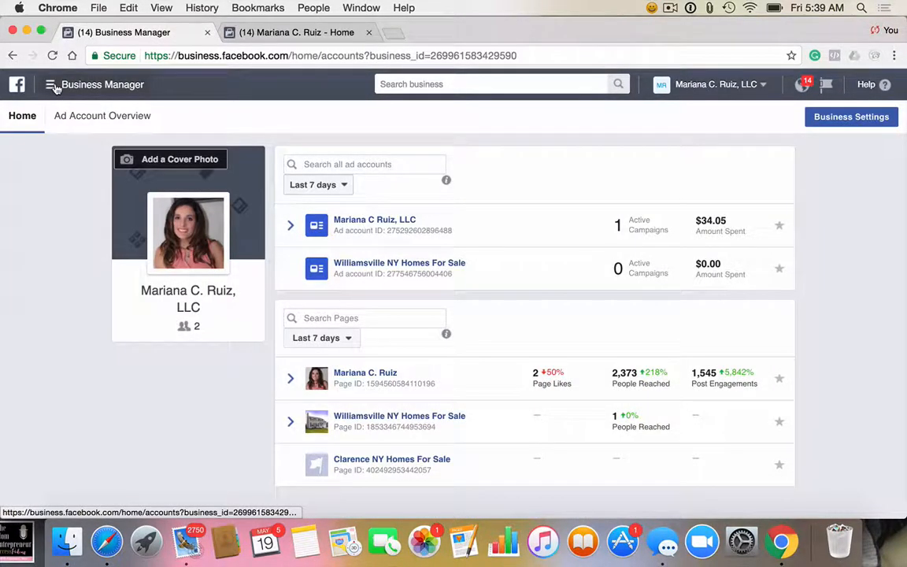
left_click(55, 89)
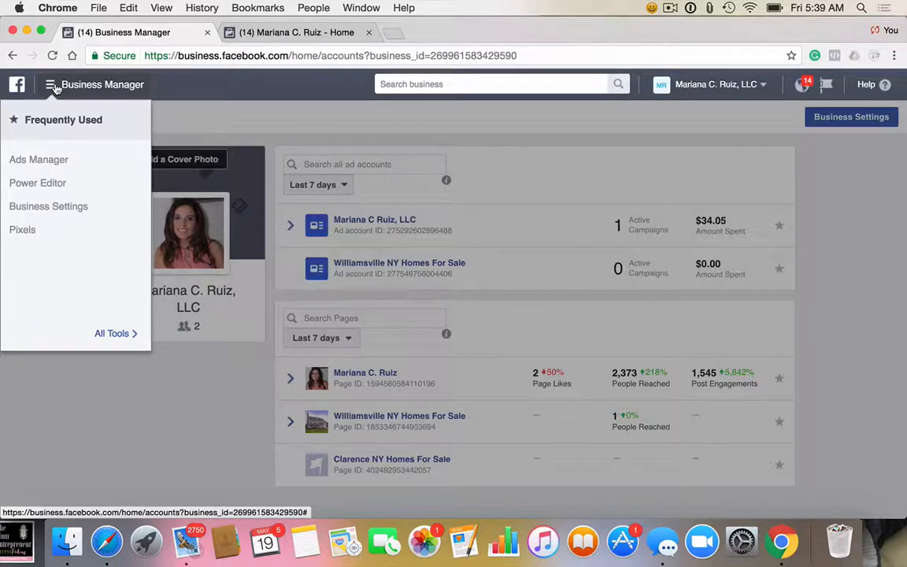
left_click(47, 185)
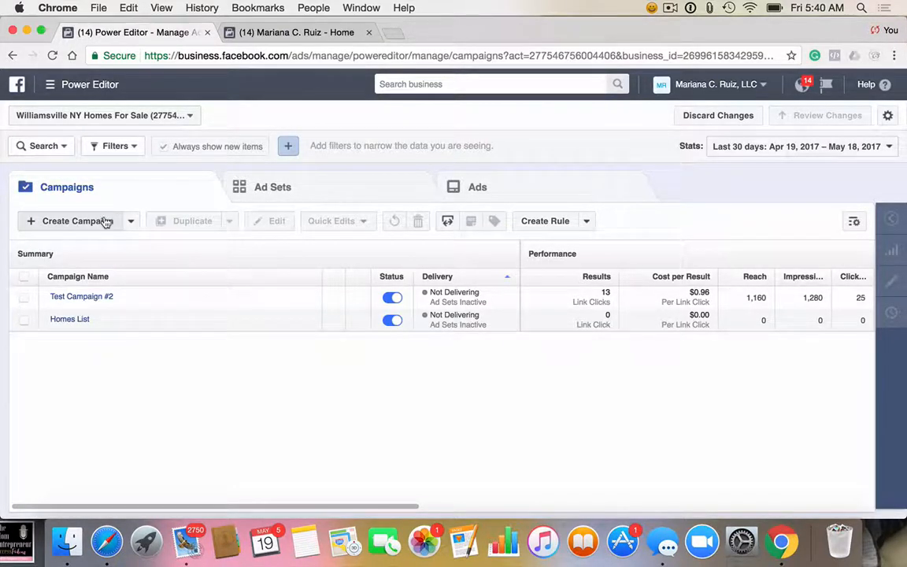
Step: Switch Power Editor from the Williamsville NY Homes For Sale account to the business owner's own personal ad account
left_click(75, 116)
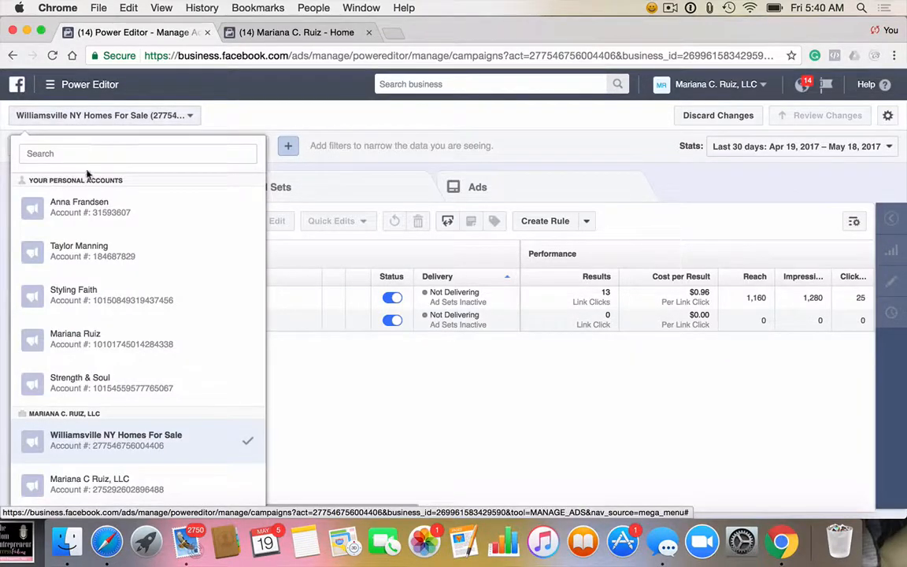
scroll(159, 374, "down", 1)
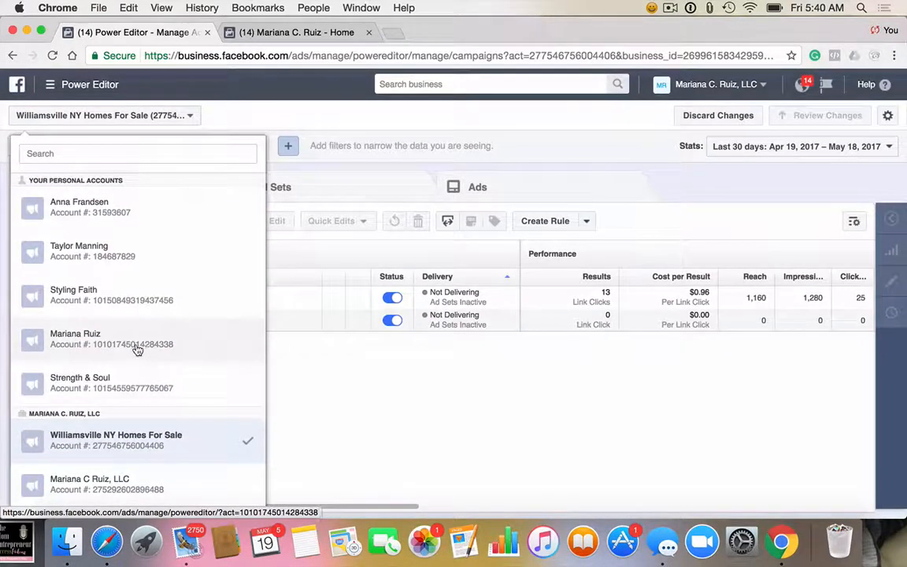
left_click(124, 319)
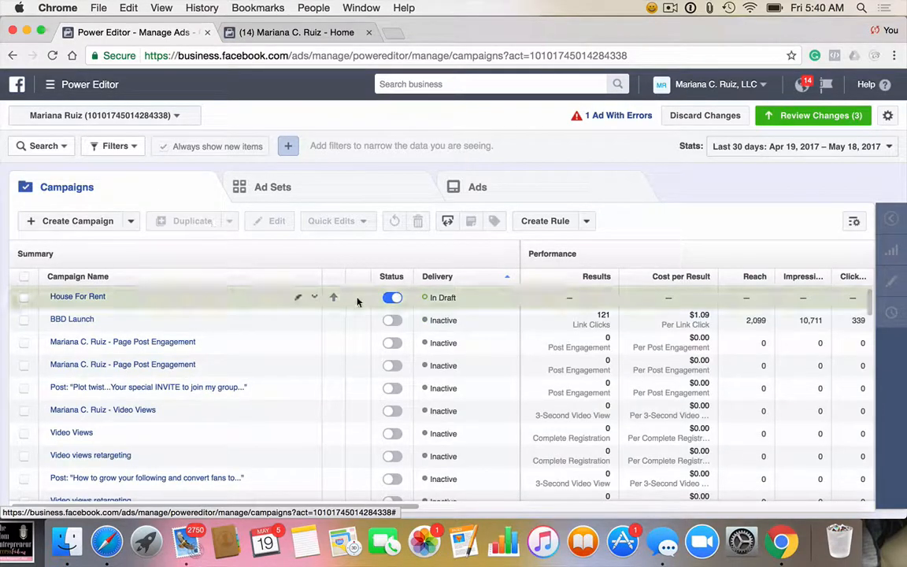
Step: Start a new campaign and name it "Manifesting Clients Video"
left_click(82, 224)
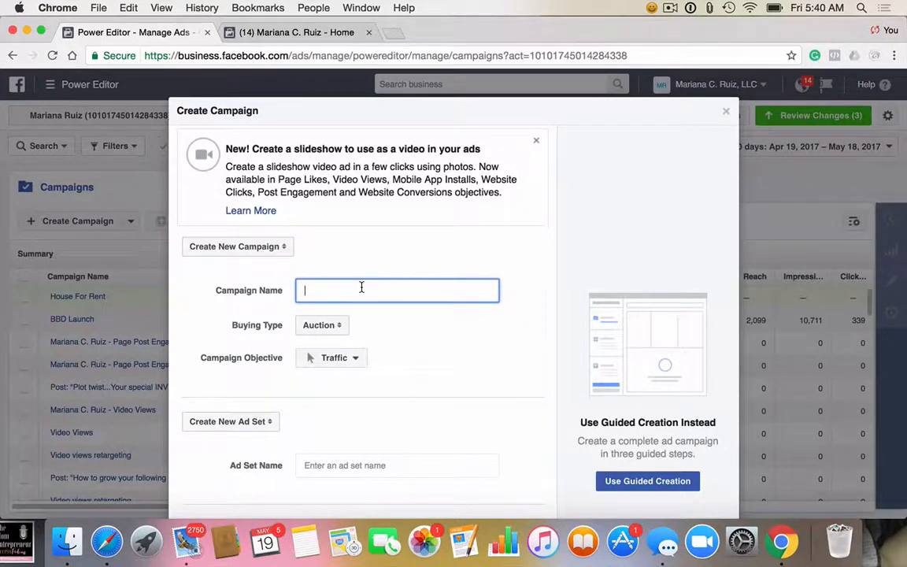
type("M")
type("anis")
type("festing ")
type("Clients Vide")
type("o")
Step: Review the available awareness, consideration and conversion objectives and choose Traffic as the campaign objective
scroll(386, 372, "down", 2)
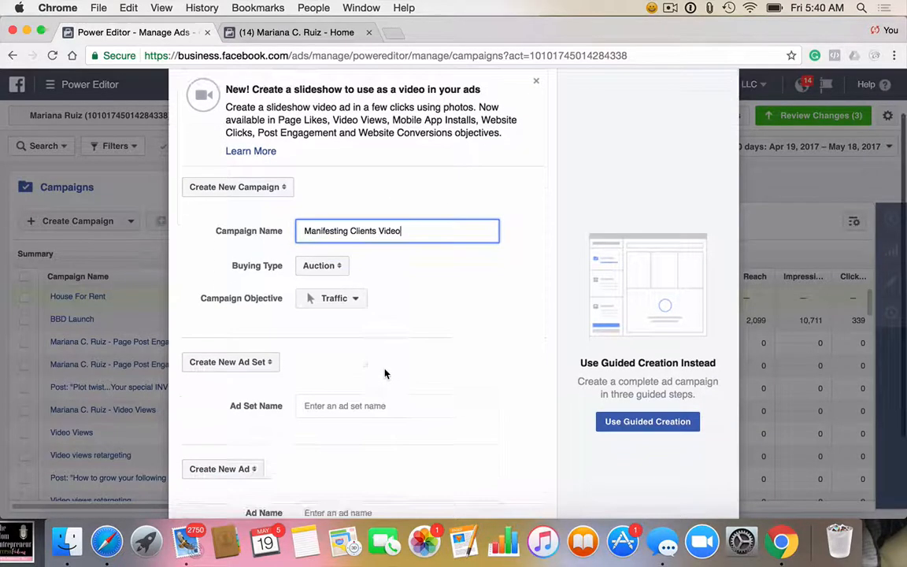
left_click(347, 304)
scroll(351, 315, "down", 5)
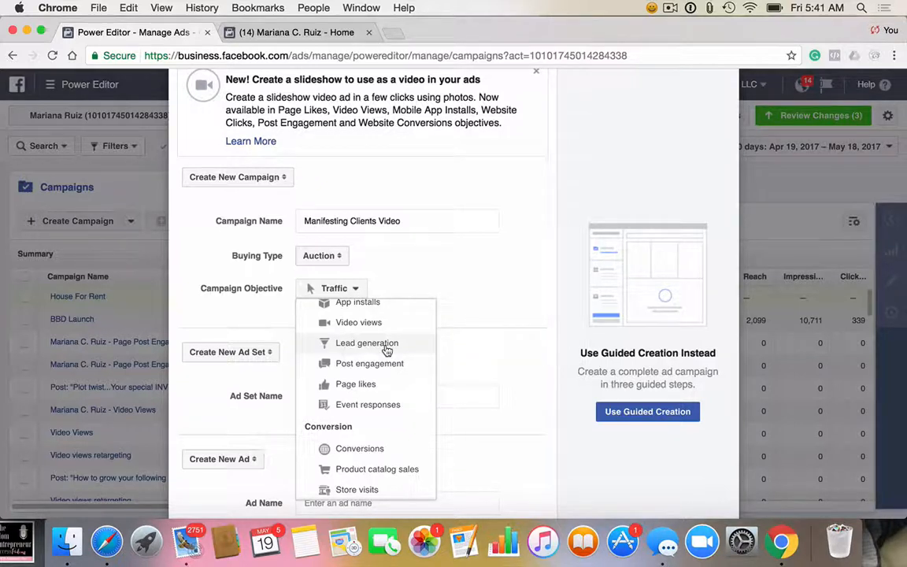
scroll(386, 350, "up", 3)
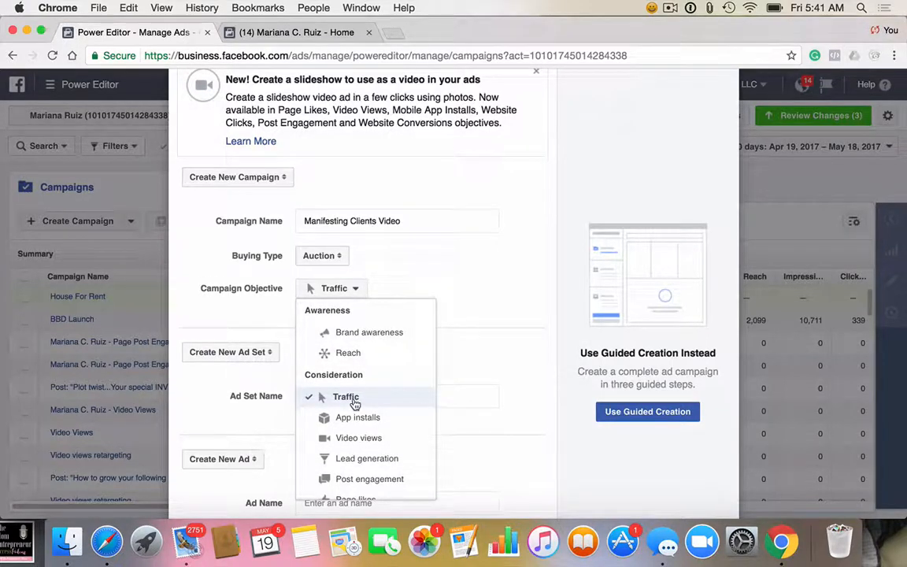
scroll(355, 403, "down", 2)
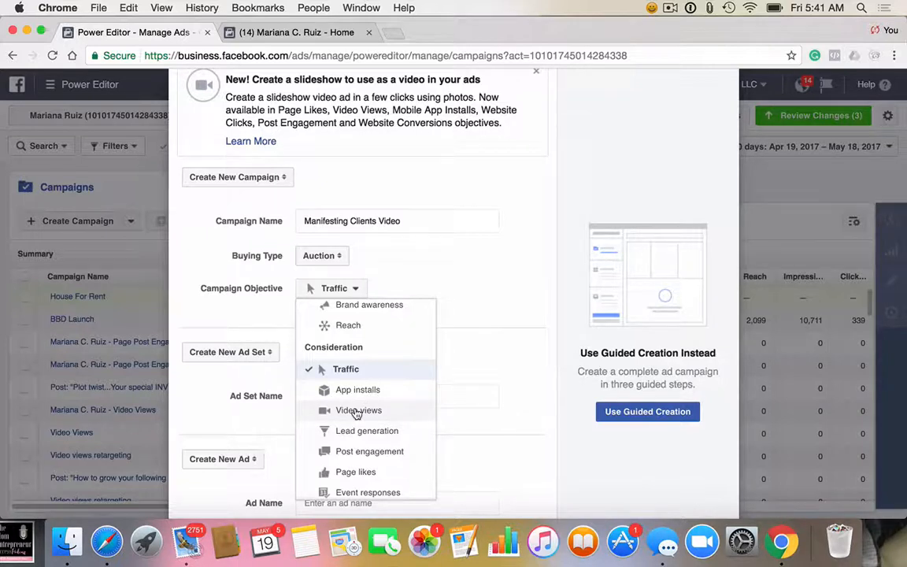
scroll(356, 415, "down", 3)
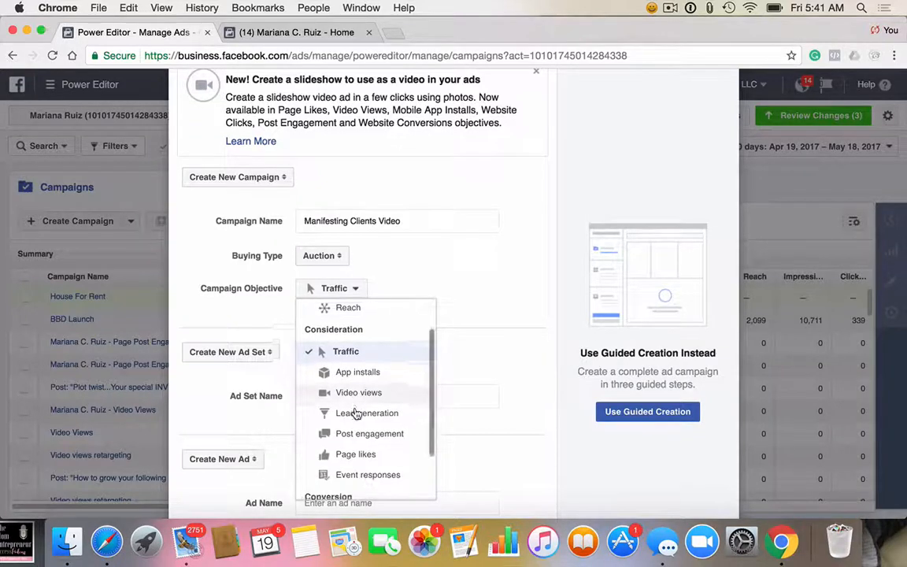
scroll(356, 415, "down", 3)
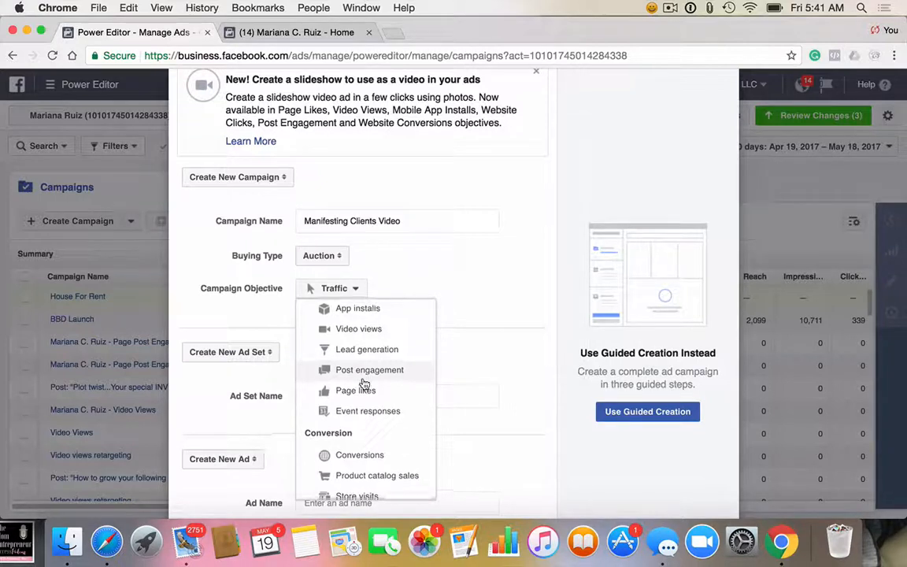
scroll(365, 383, "down", 1)
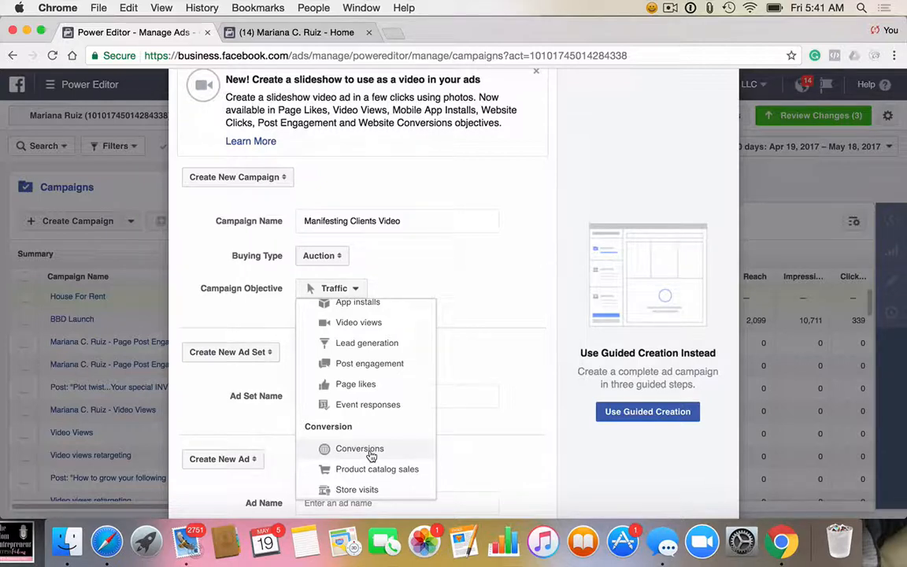
scroll(371, 455, "up", 5)
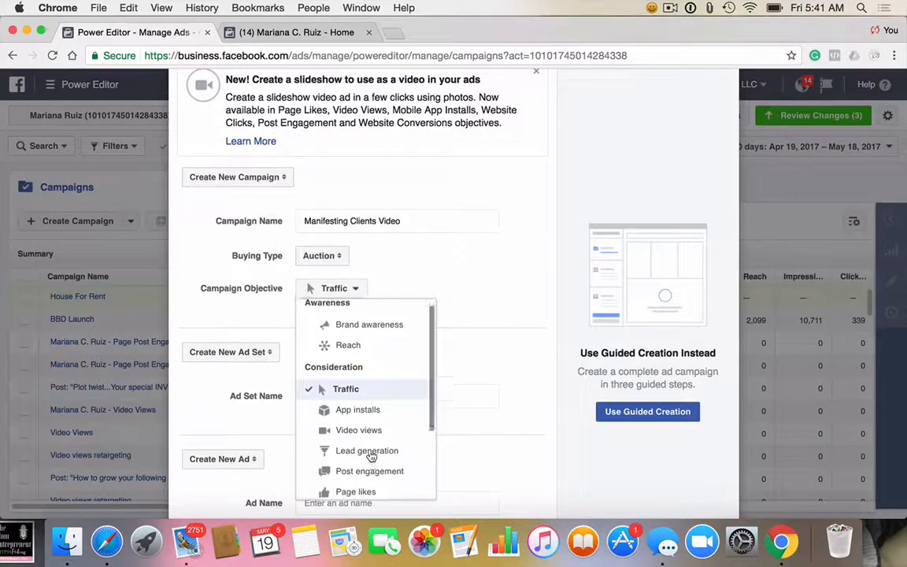
left_click(356, 398)
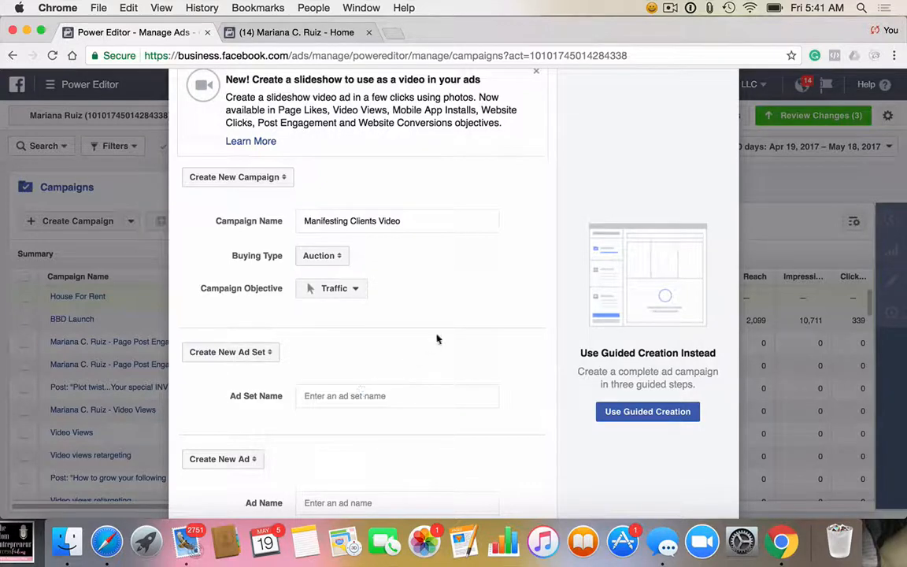
Step: Name the new ad set "Women Fans of Amy porterfield"
scroll(429, 381, "down", 1)
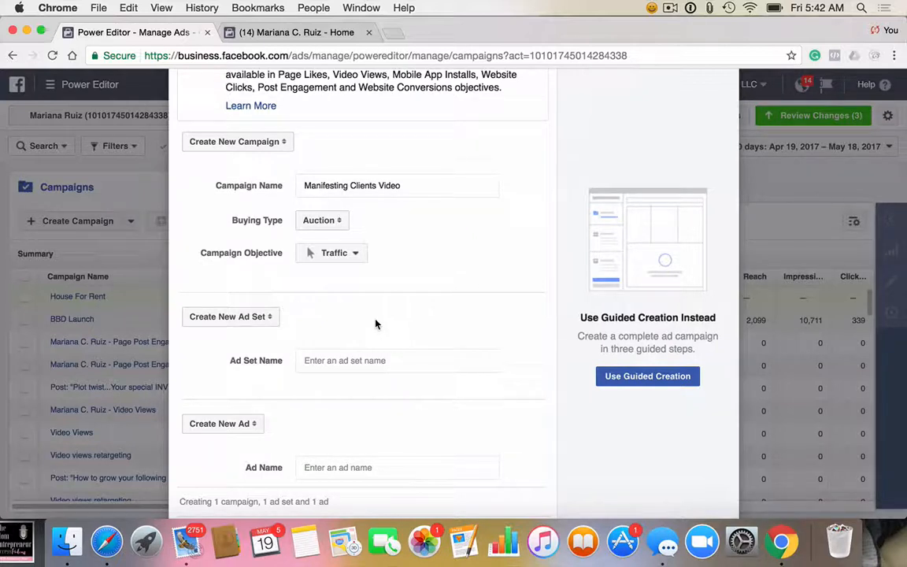
left_click(369, 360)
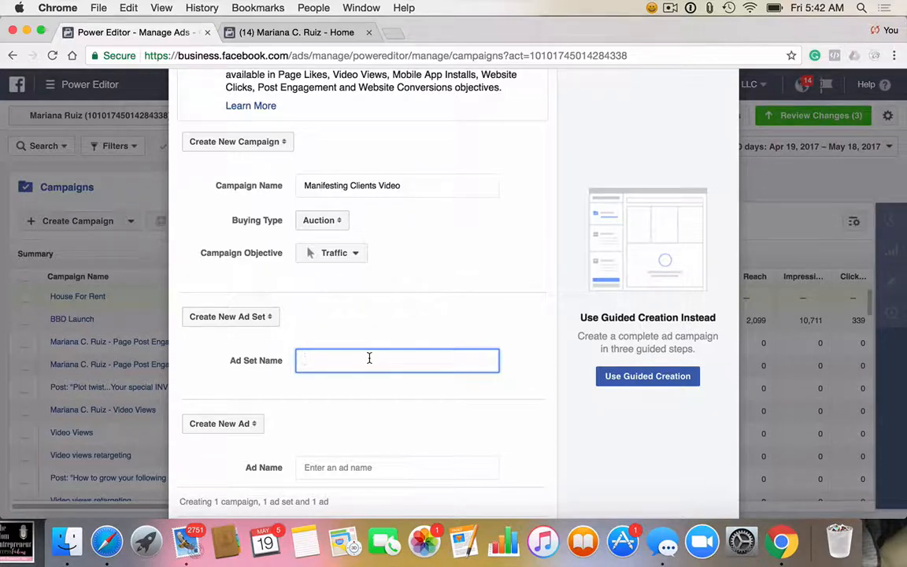
type("Amyporterfield")
left_click(321, 360)
left_click(305, 360)
type("Women Fans of")
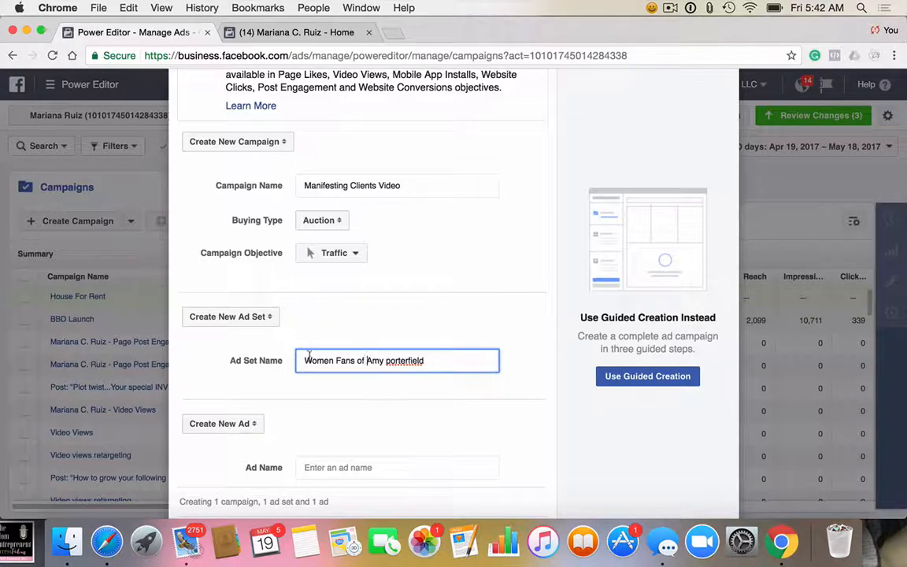
Step: Name the new ad "Manifesting Clients Video" and create the campaign with its ad set and ad
scroll(385, 410, "down", 3)
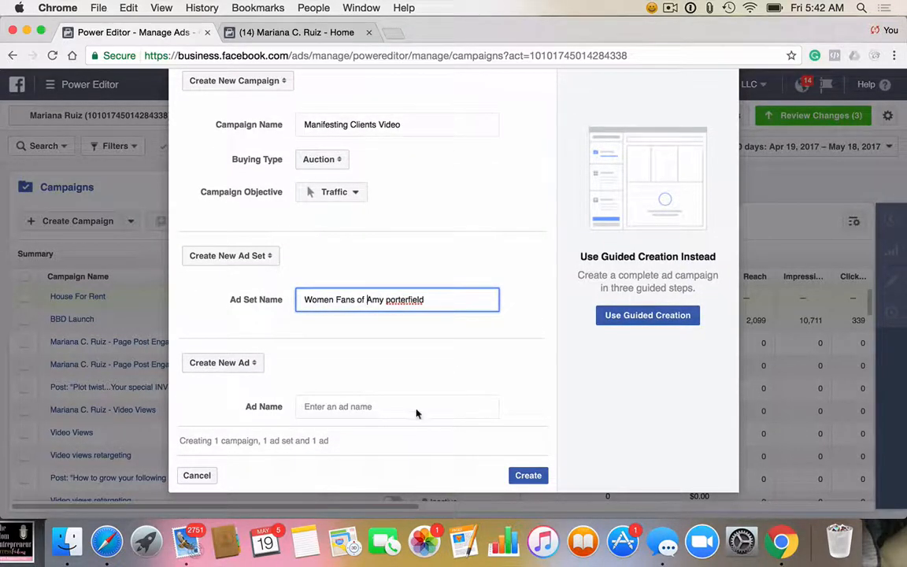
left_click(401, 404)
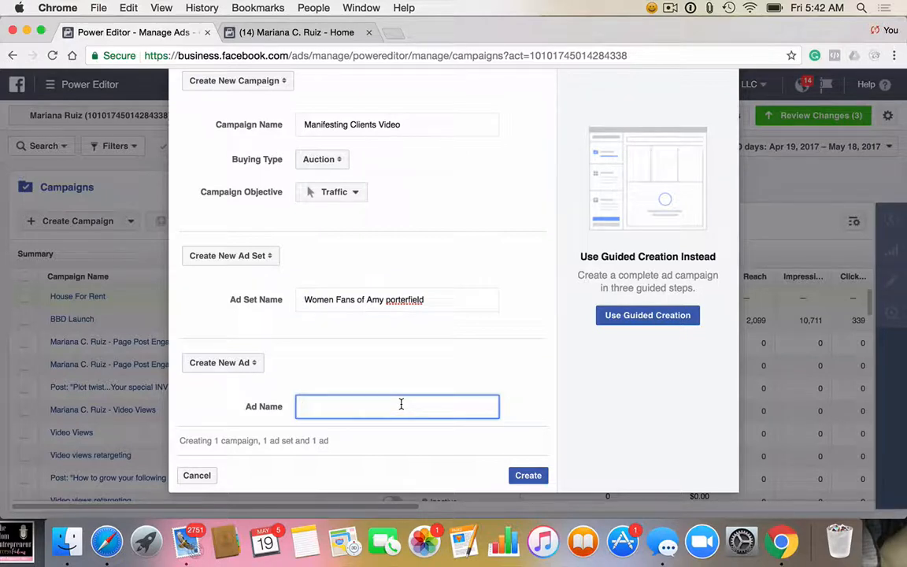
type("Manifesting Clients Vid")
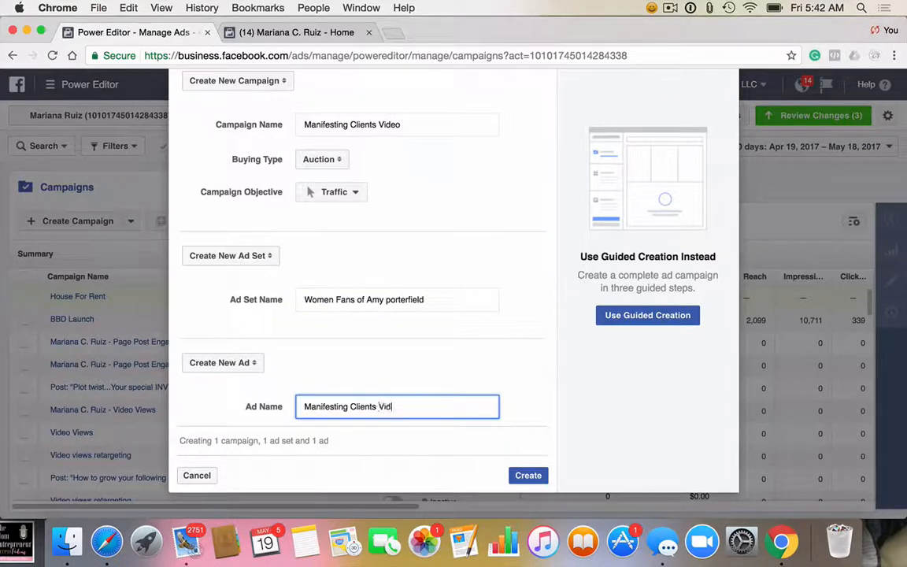
type("eo")
key("BackSpace")
key("BackSpace")
type("eo")
left_click(530, 475)
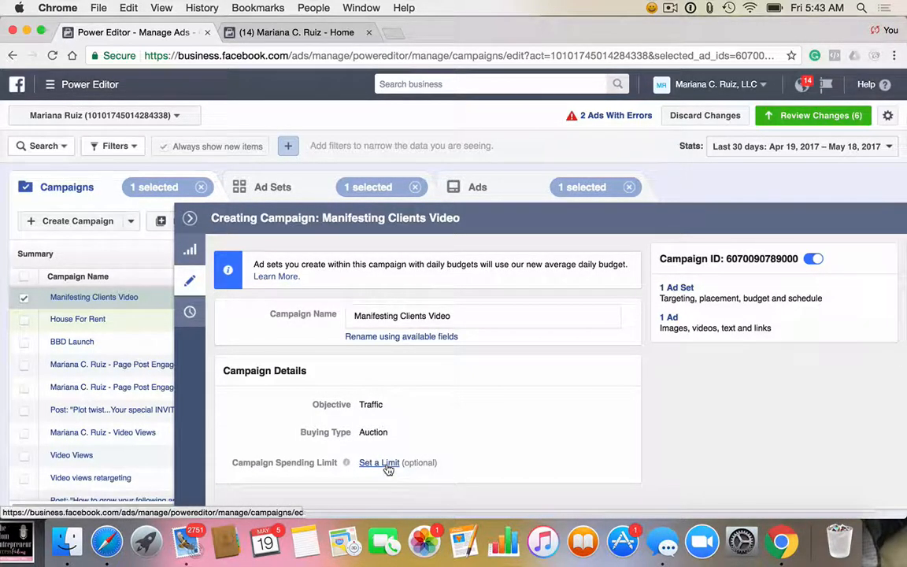
Step: Show the ad sets of the Manifesting Clients Video campaign and deactivate the "23-65" ad set
left_click(192, 289)
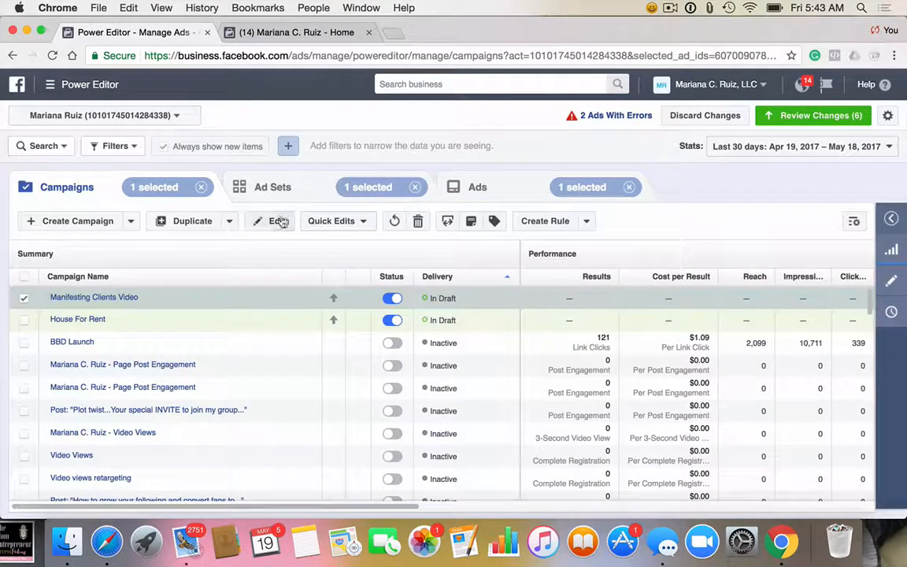
left_click(93, 297)
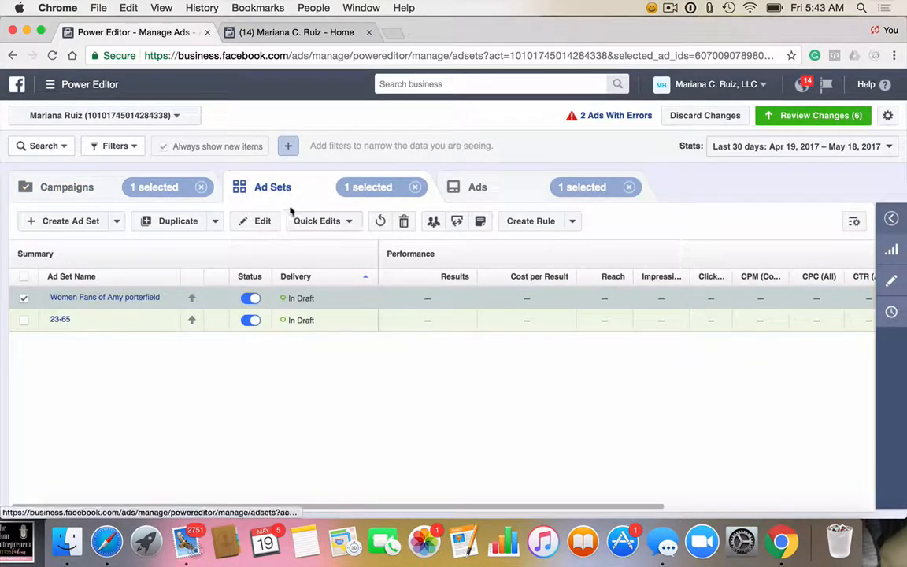
left_click(248, 321)
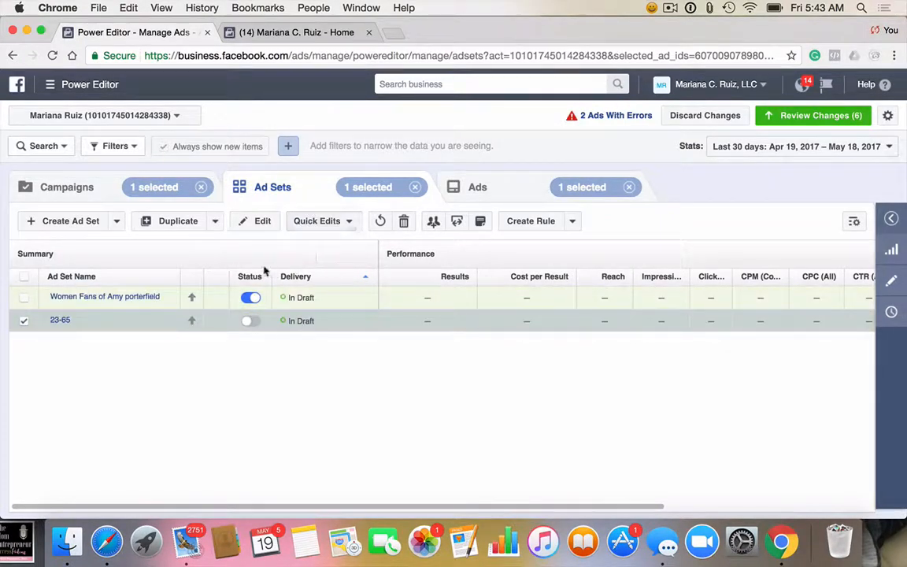
Step: Select only the "Women Fans of Amy porterfield" ad set and open it for editing
left_click(23, 297)
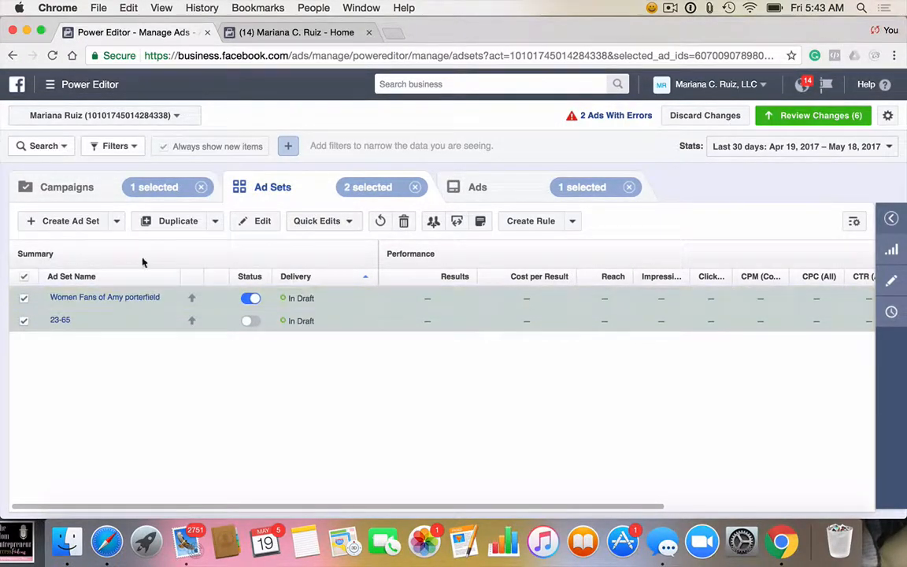
left_click(24, 321)
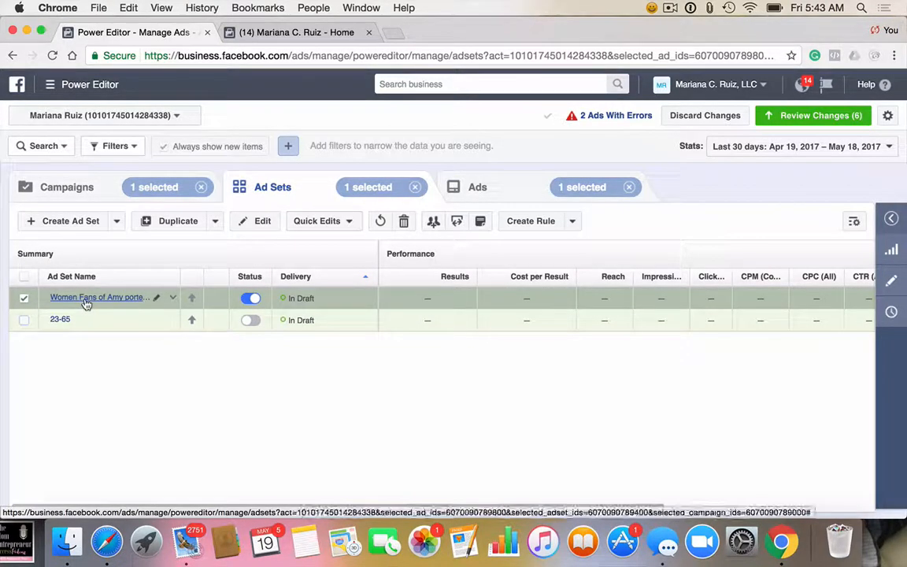
left_click(85, 299)
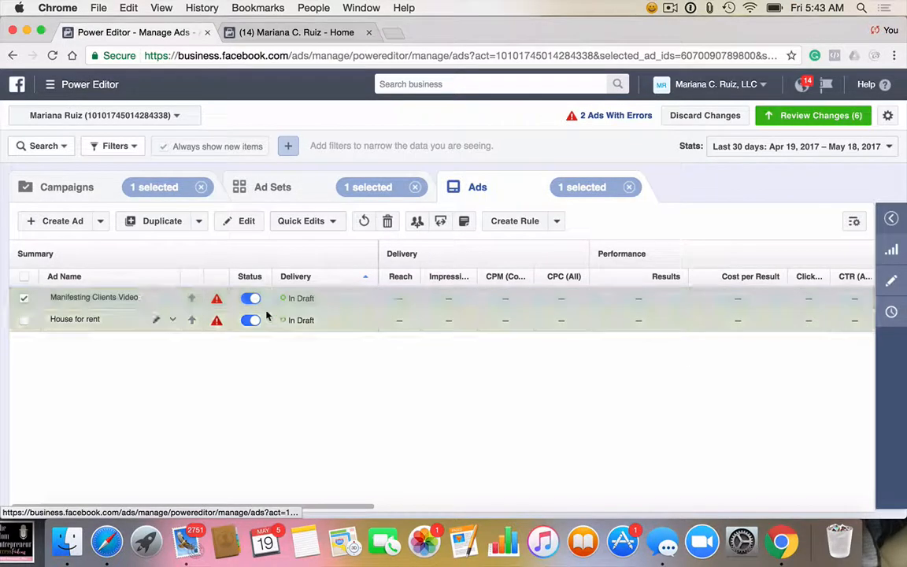
left_click(318, 190)
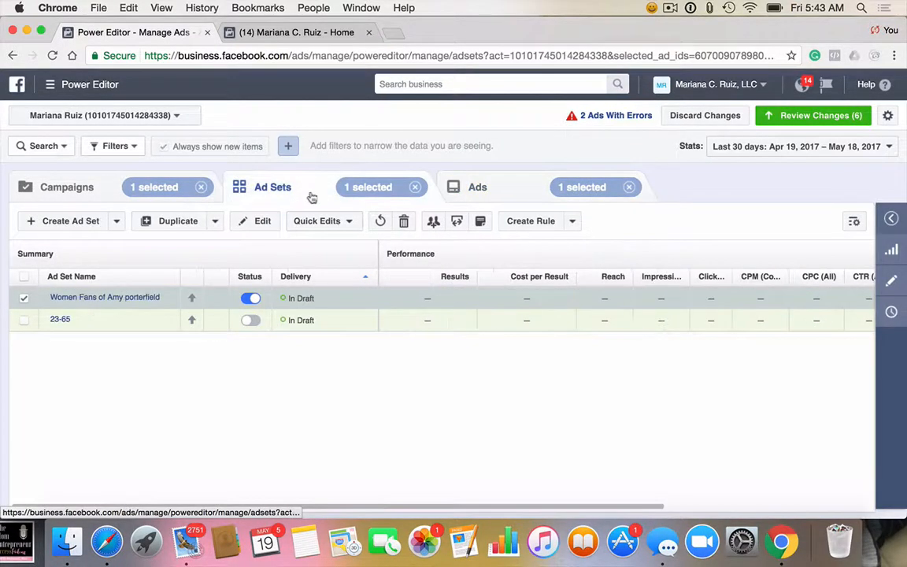
left_click(173, 300)
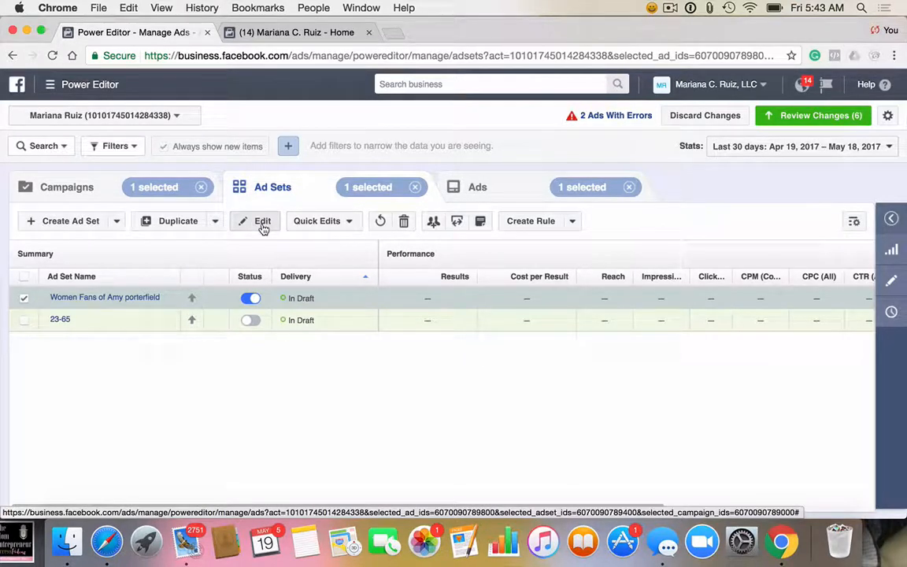
left_click(262, 224)
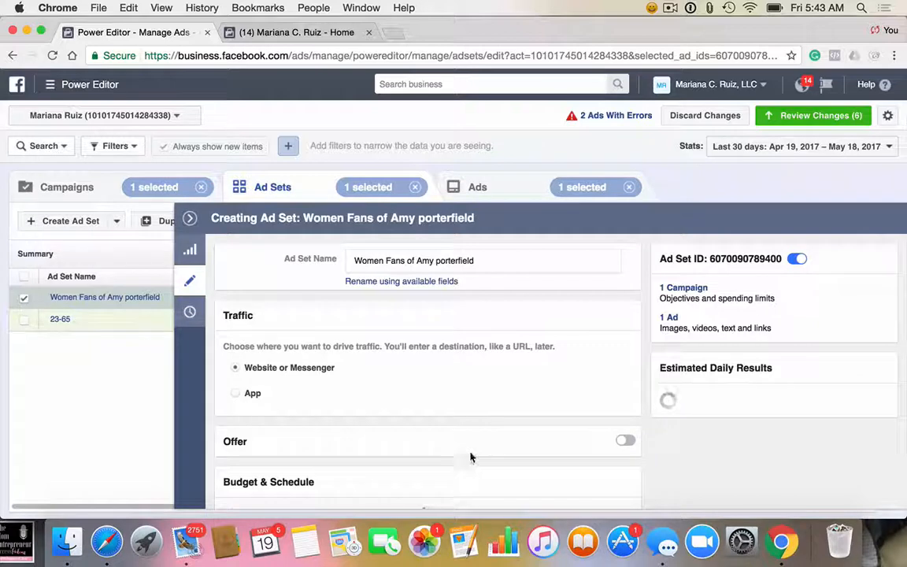
Step: Set the ad set's daily budget to $5.00
scroll(471, 457, "down", 1)
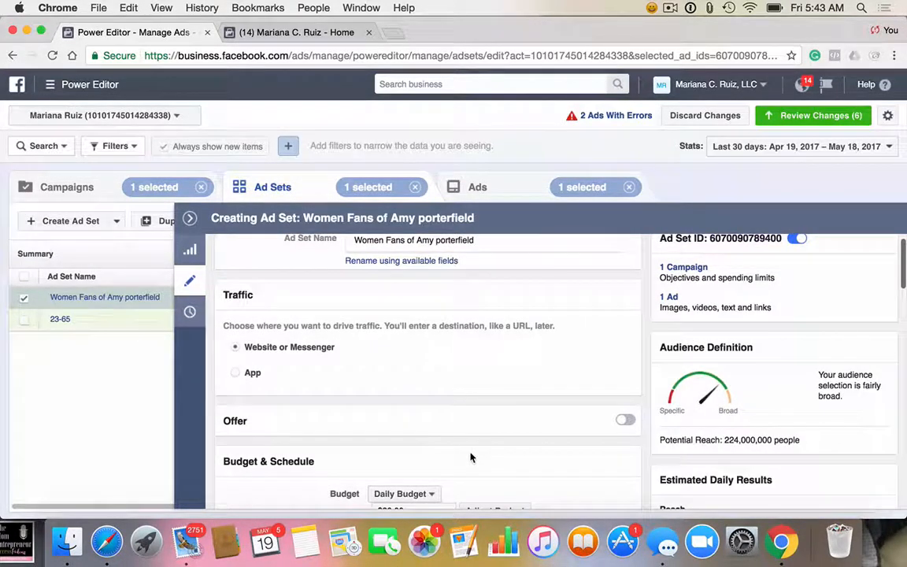
scroll(471, 458, "up", 1)
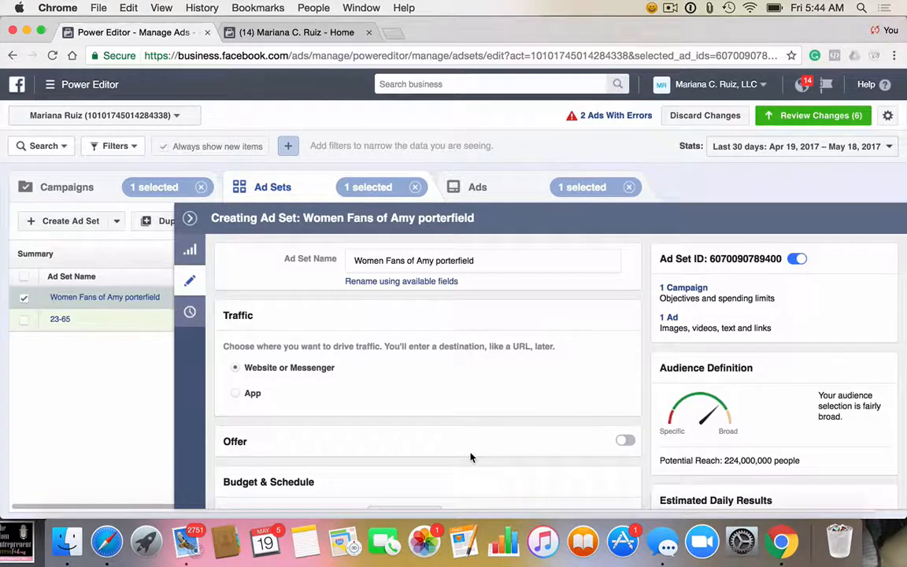
scroll(471, 458, "down", 5)
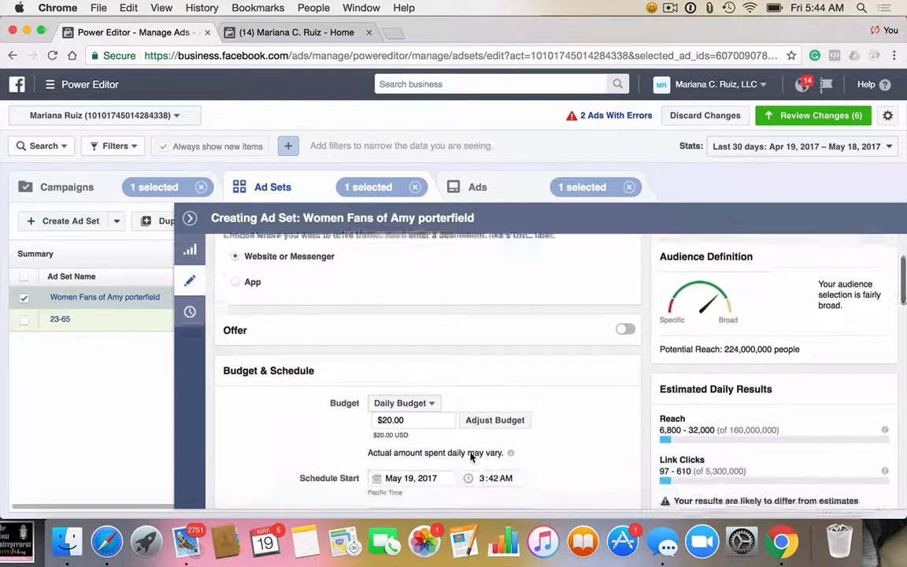
scroll(471, 457, "down", 1)
left_click(387, 409)
key("BackSpace")
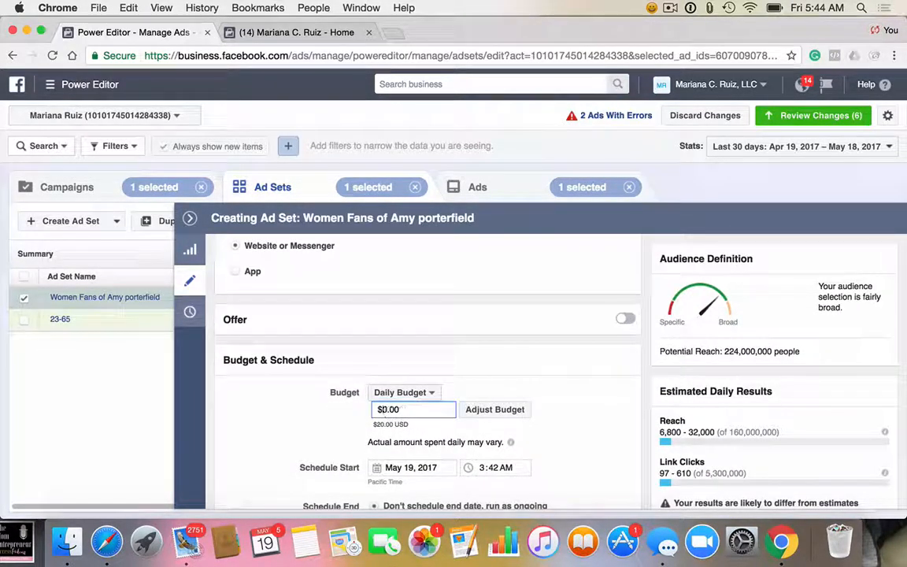
type("5")
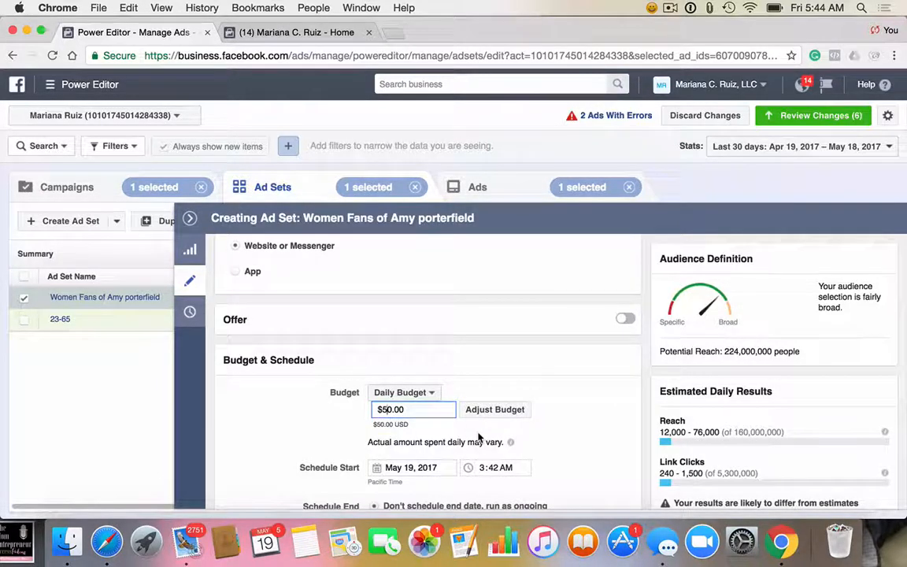
scroll(479, 438, "down", 1)
left_click(392, 388)
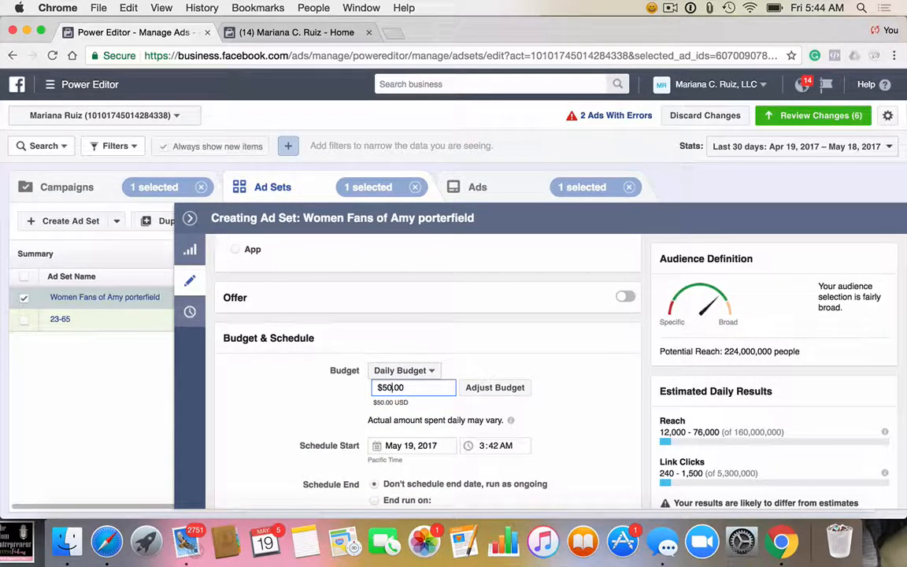
key("BackSpace")
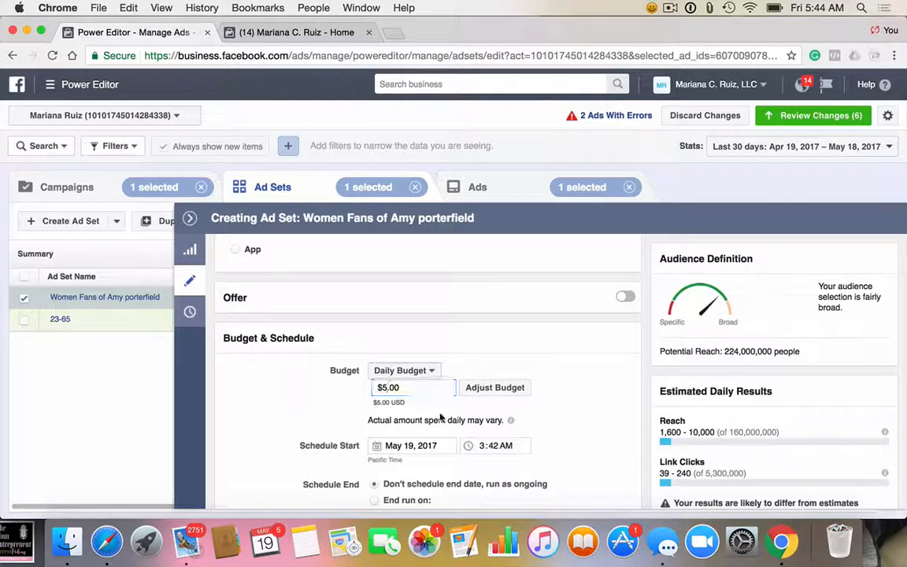
Step: Review the ad set's budget, schedule start, schedule end and ad scheduling options
scroll(444, 417, "up", 2)
scroll(437, 426, "down", 3)
scroll(443, 417, "down", 2)
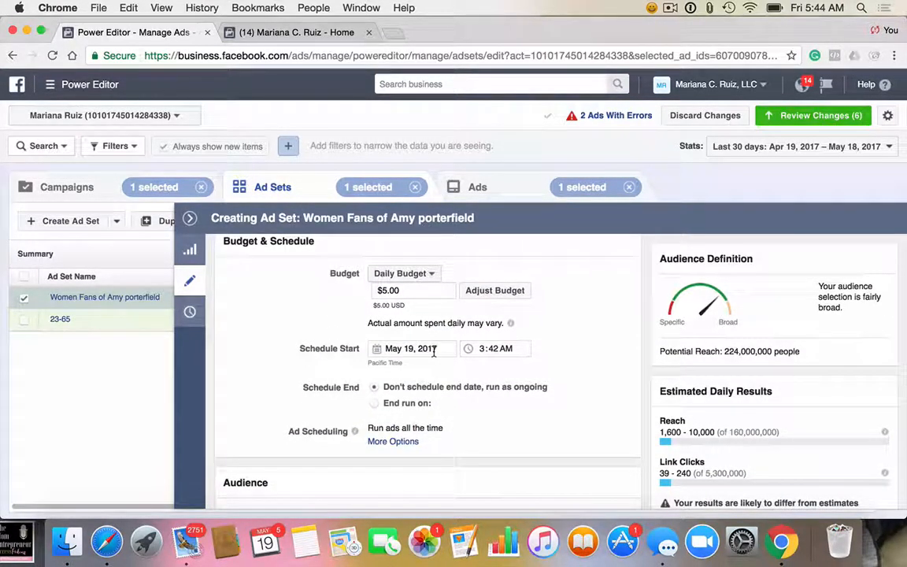
scroll(425, 397, "down", 2)
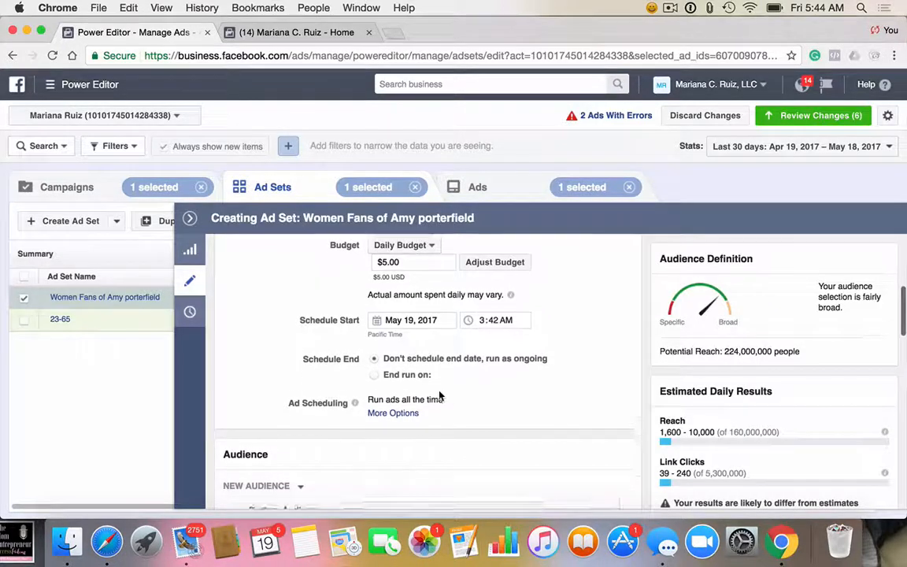
scroll(441, 396, "down", 2)
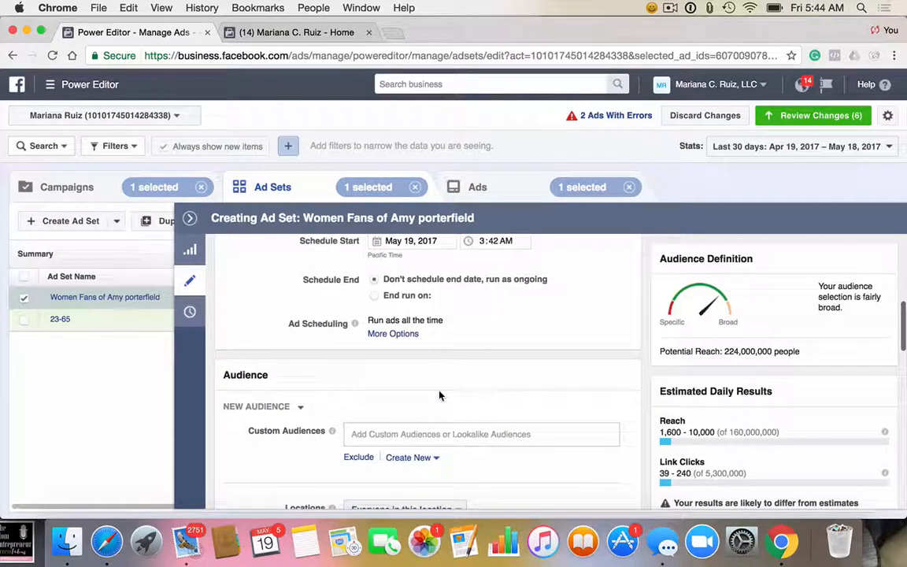
scroll(441, 396, "up", 2)
scroll(440, 396, "down", 1)
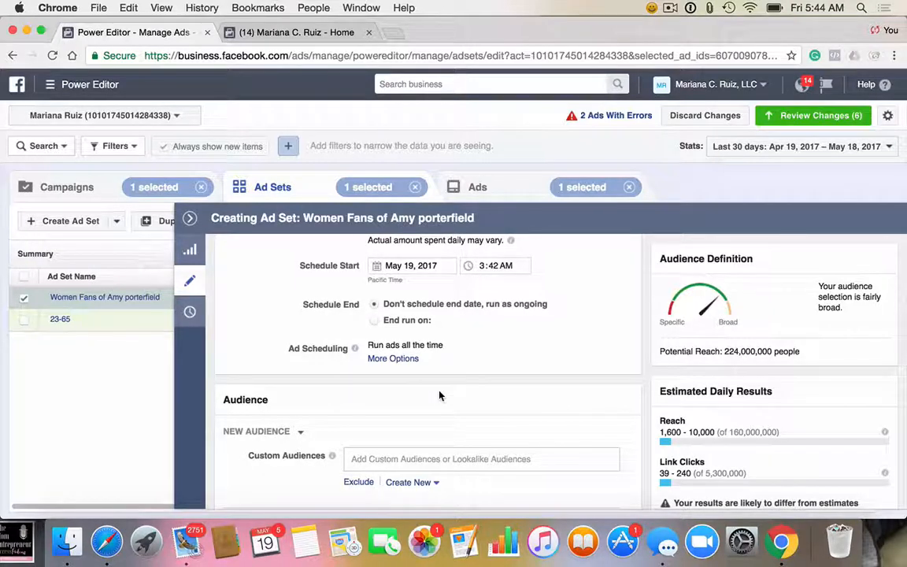
scroll(440, 394, "up", 5)
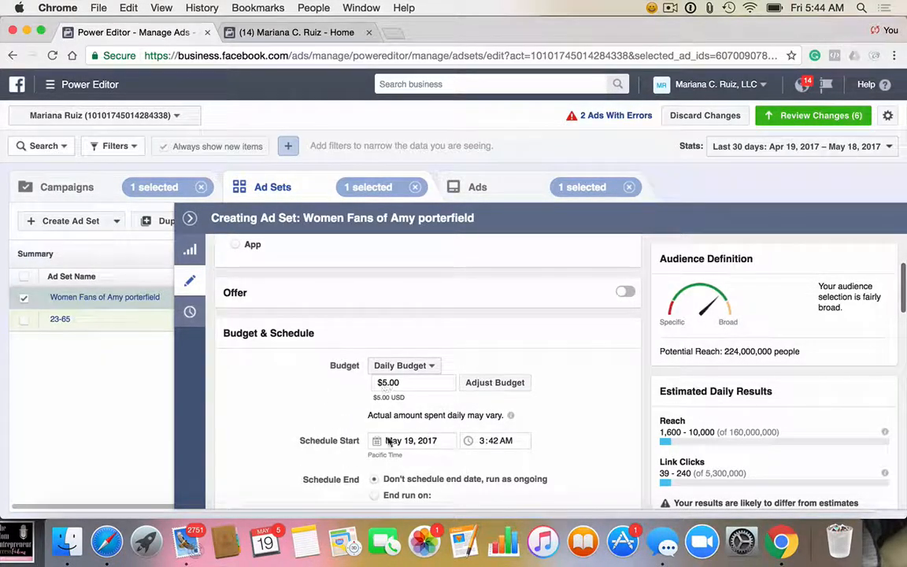
scroll(464, 426, "down", 4)
Step: Examine the saved custom and lookalike audiences available for the ad set's audience without choosing one
scroll(465, 425, "down", 3)
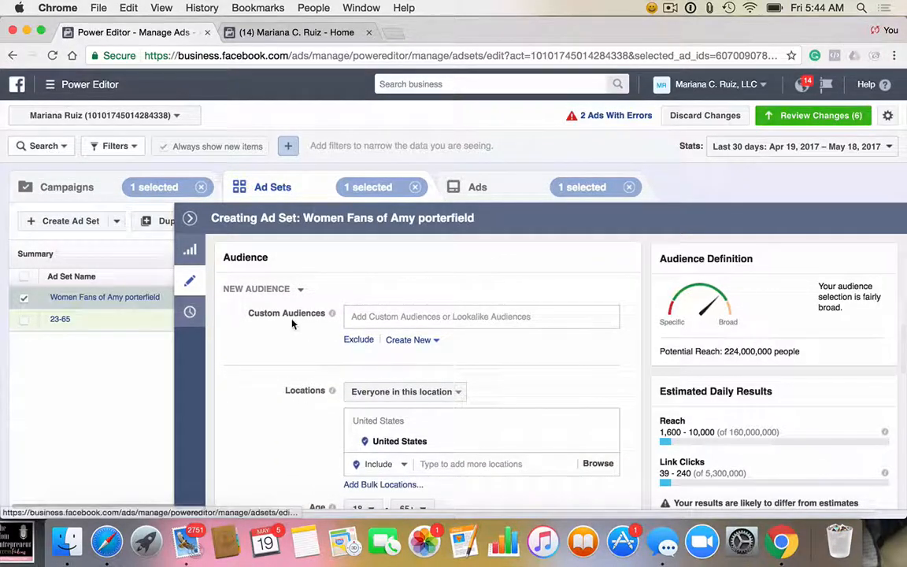
scroll(439, 383, "down", 1)
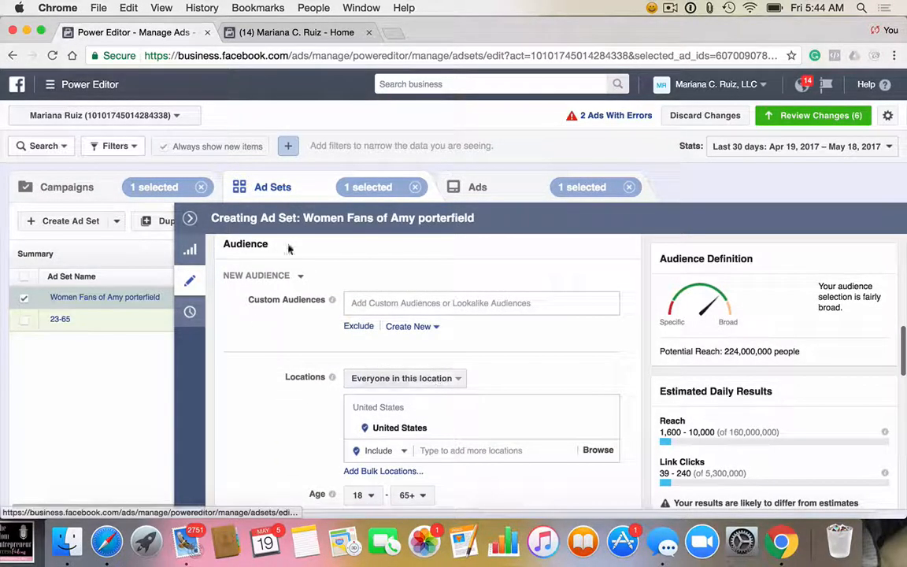
left_click(356, 303)
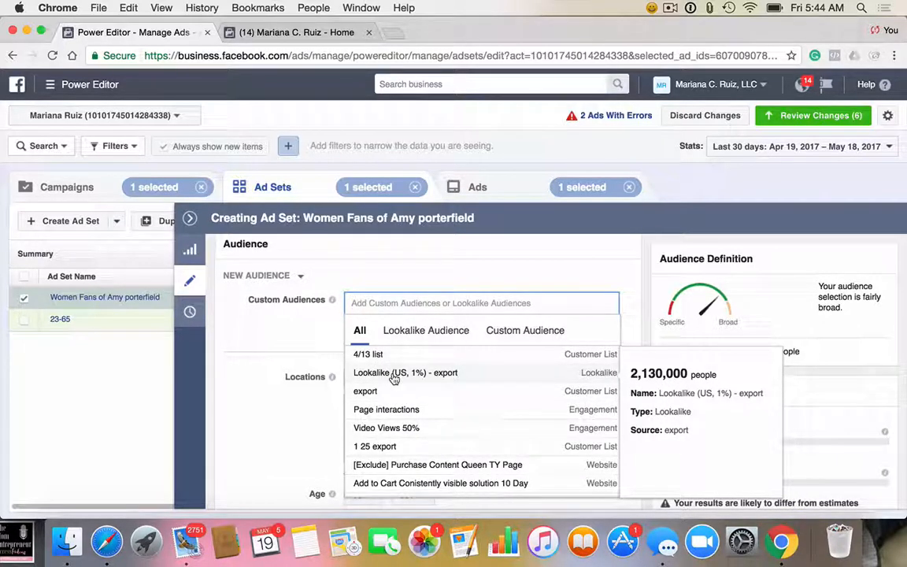
left_click(438, 335)
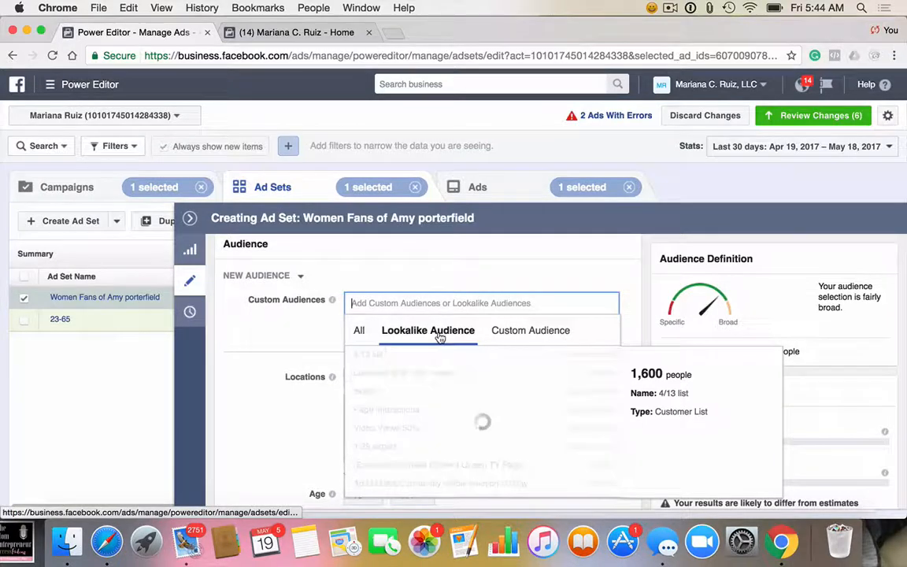
left_click(359, 335)
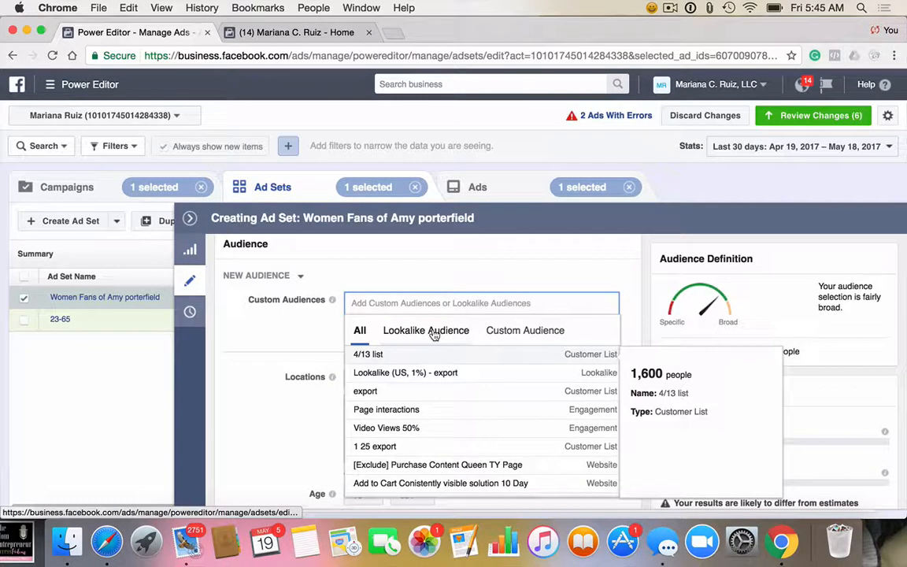
left_click(434, 334)
left_click(359, 331)
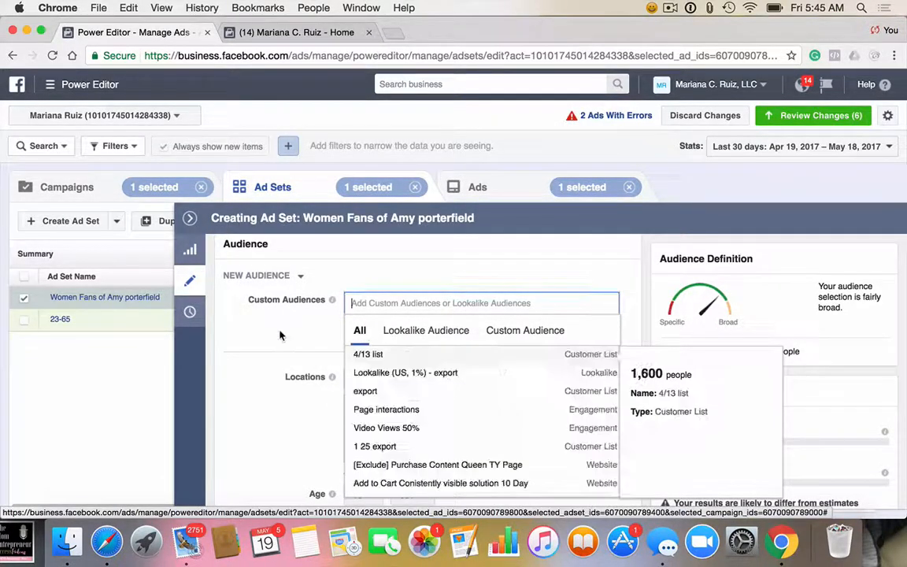
left_click(280, 335)
Step: Remove United States from the locations targeted by the ad set
scroll(396, 378, "down", 2)
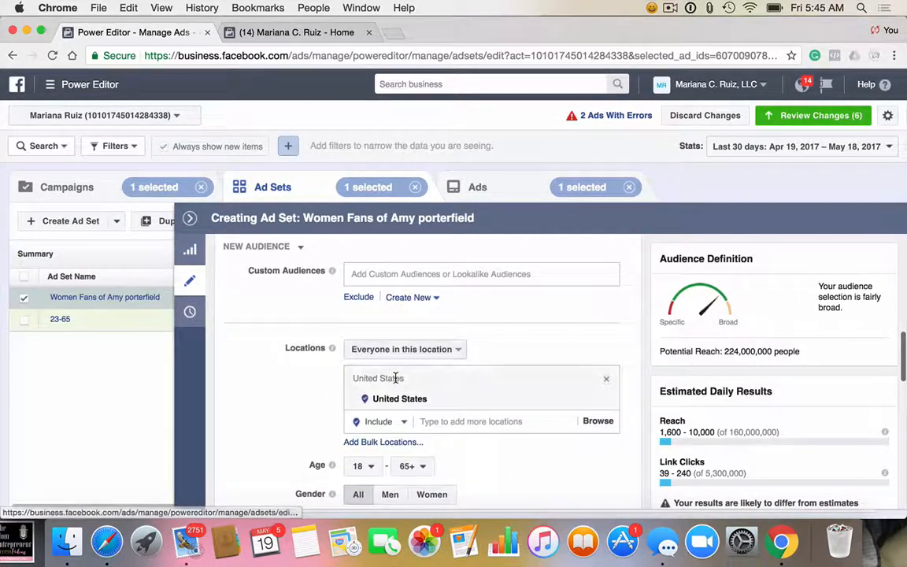
scroll(396, 378, "down", 2)
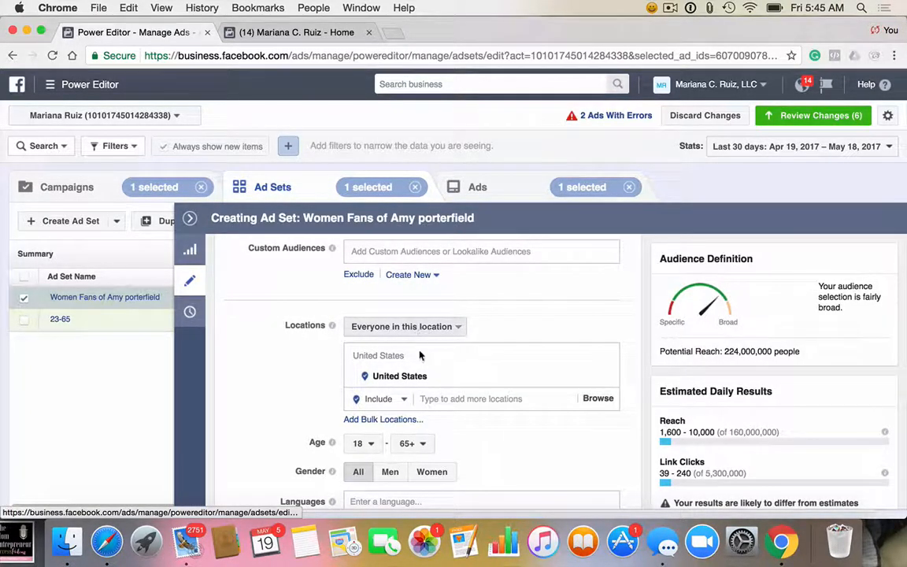
mouse_move(552, 378)
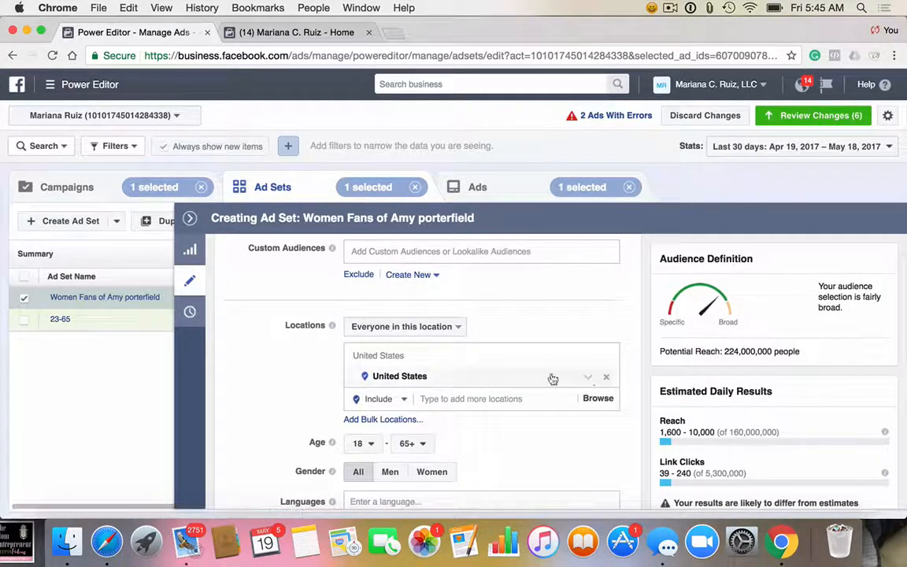
left_click(607, 380)
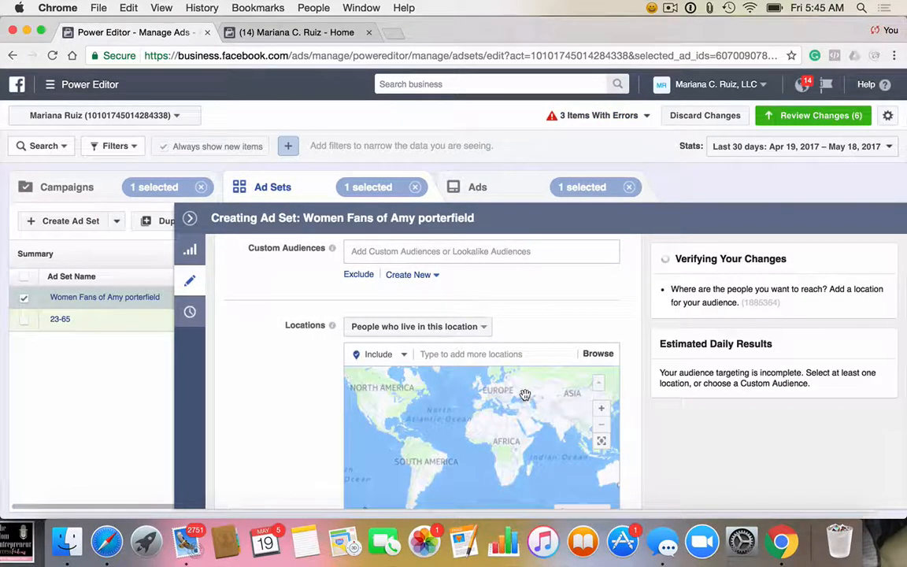
Step: Set the ad set audience's age range to 24–45 and its gender to Women
scroll(299, 405, "down", 4)
scroll(300, 406, "up", 2)
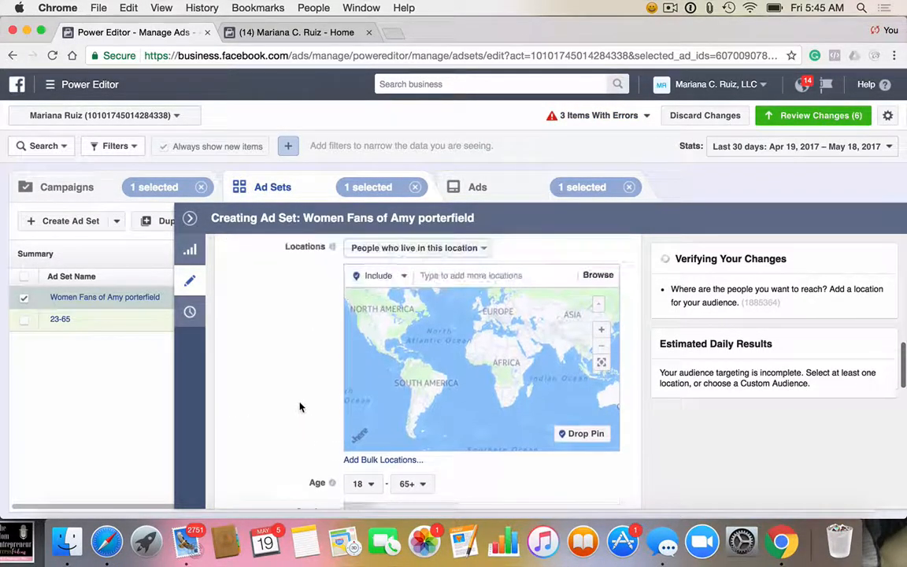
scroll(300, 405, "down", 2)
left_click(371, 401)
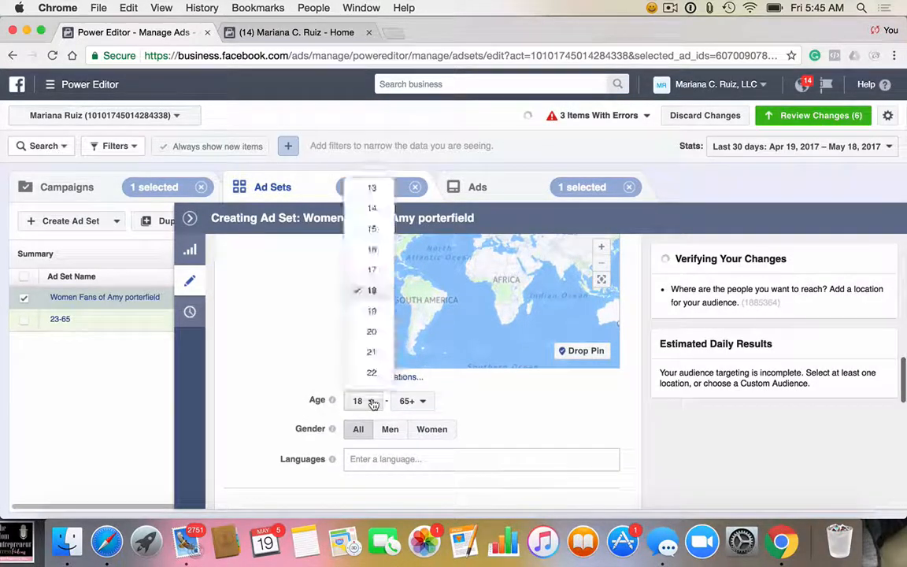
scroll(370, 347, "down", 1)
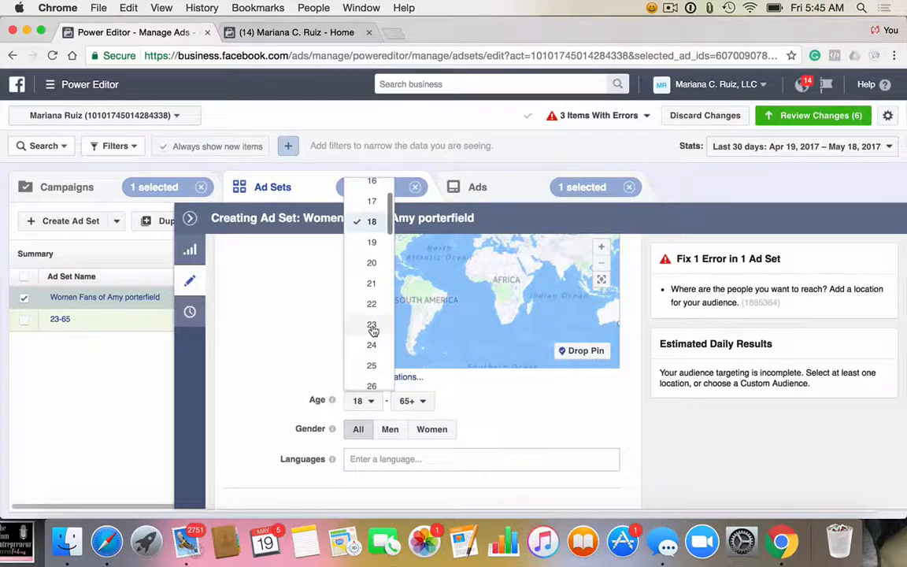
left_click(375, 347)
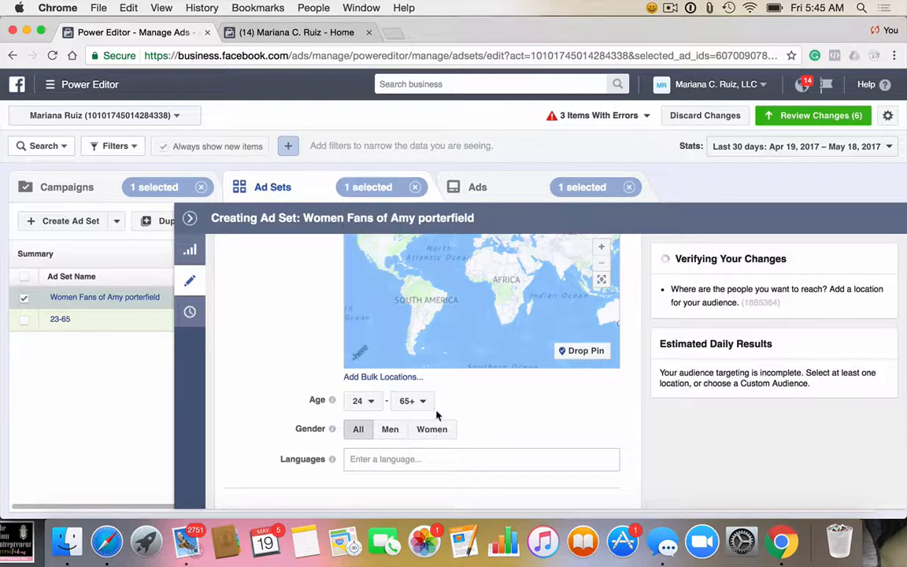
left_click(413, 401)
scroll(424, 339, "up", 1)
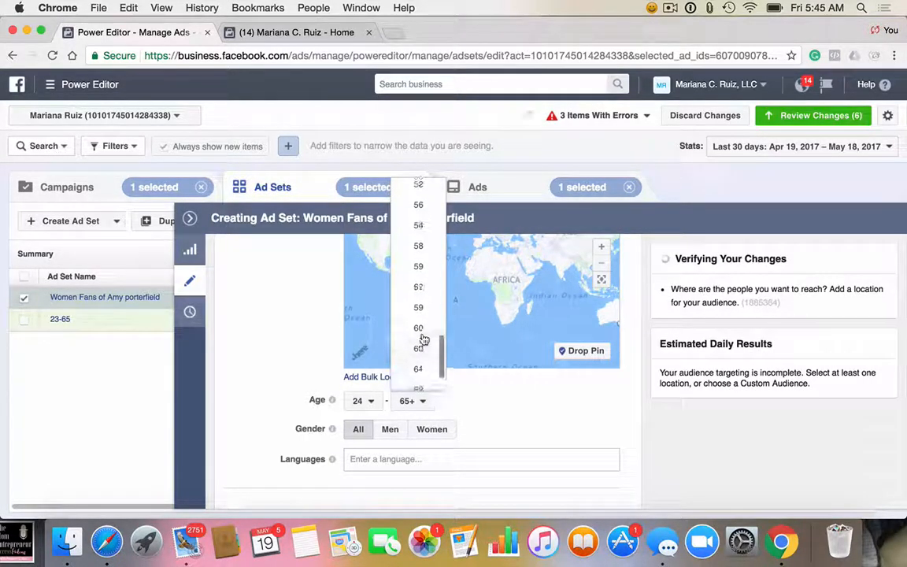
scroll(424, 338, "up", 4)
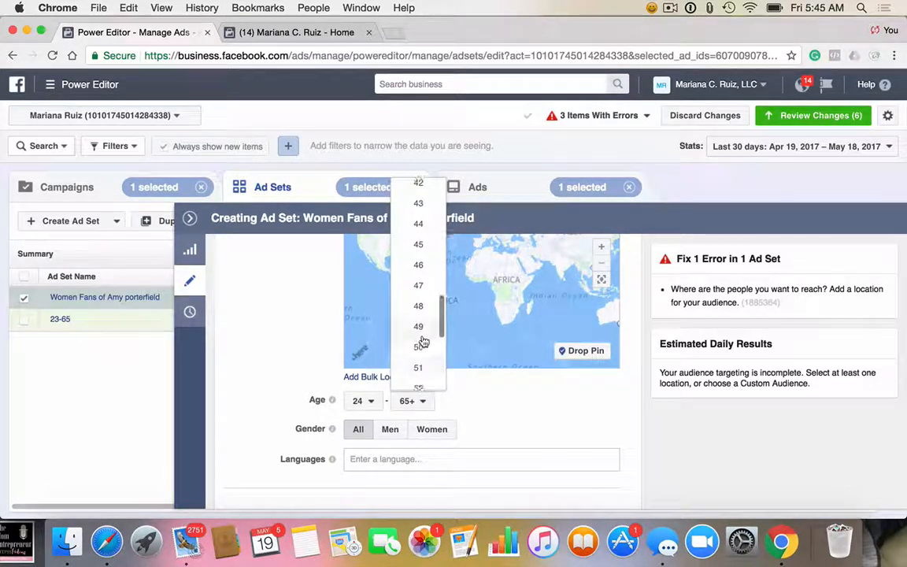
left_click(426, 245)
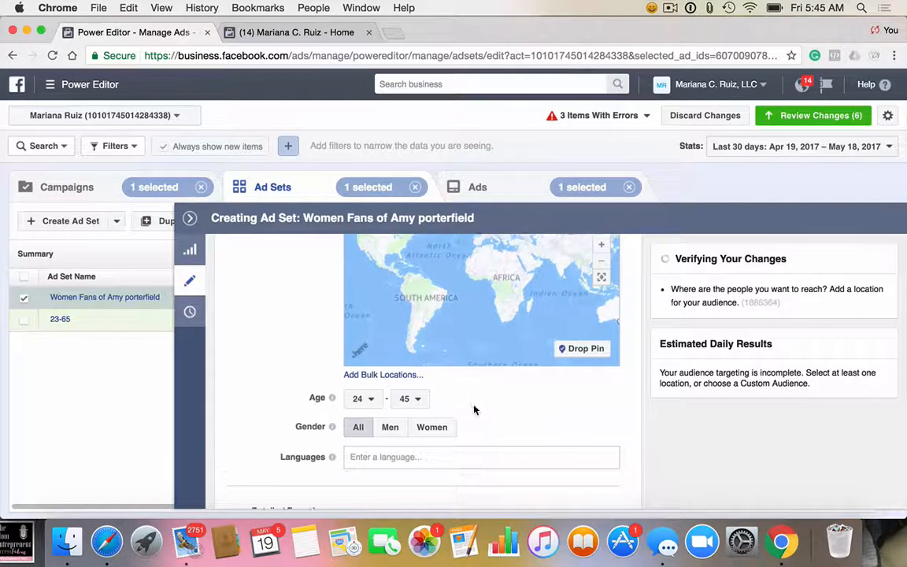
scroll(475, 409, "down", 1)
left_click(432, 413)
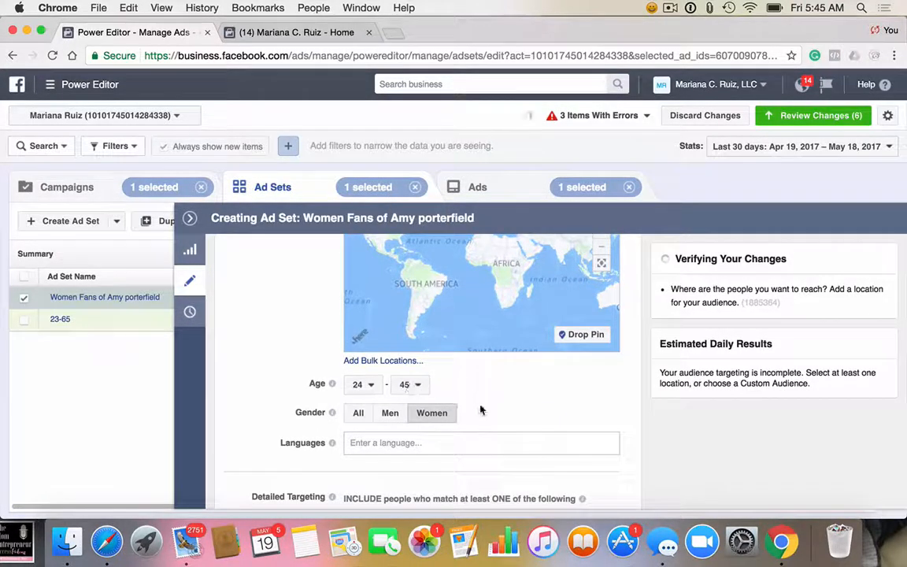
Step: Add the suggested interest Amy Porterfield to the ad set's detailed targeting
scroll(481, 406, "up", 2)
scroll(287, 350, "up", 2)
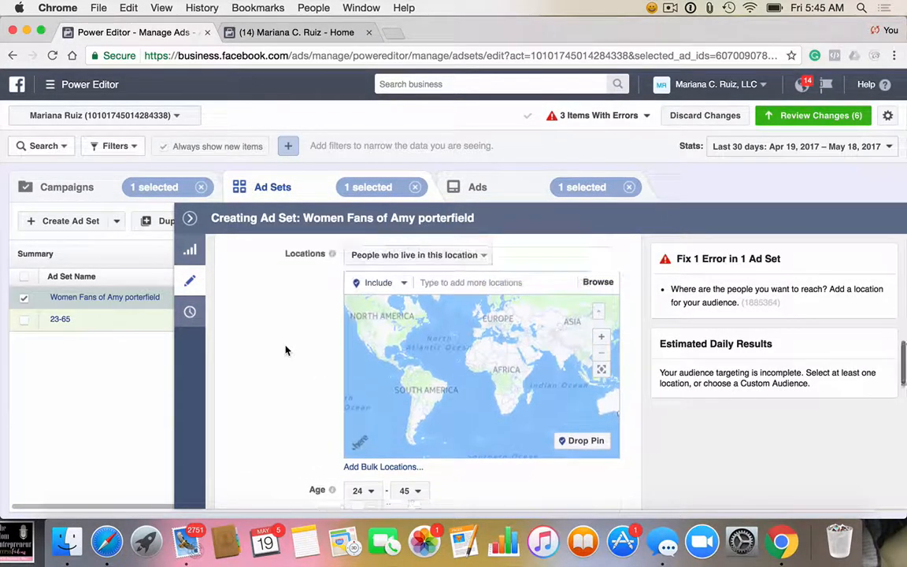
scroll(286, 350, "up", 1)
scroll(286, 351, "down", 4)
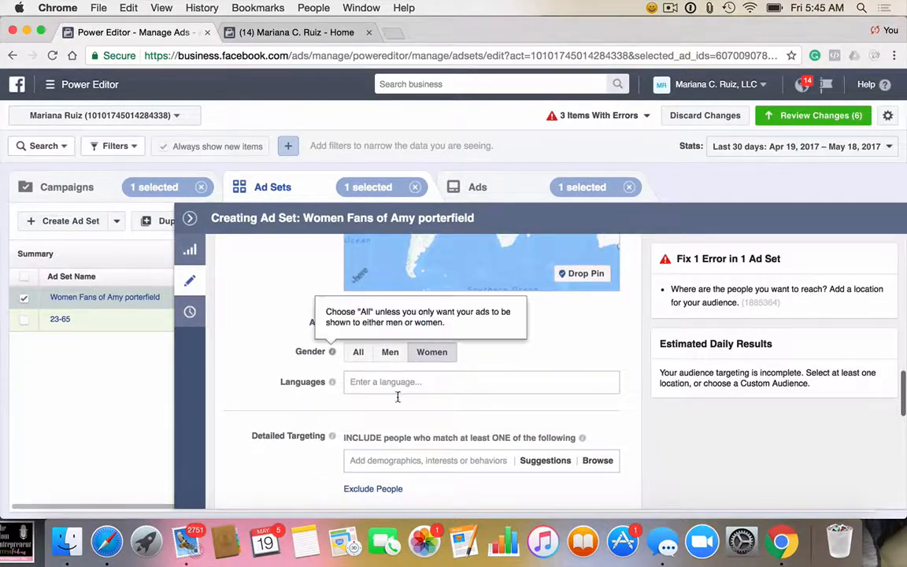
scroll(411, 426, "down", 2)
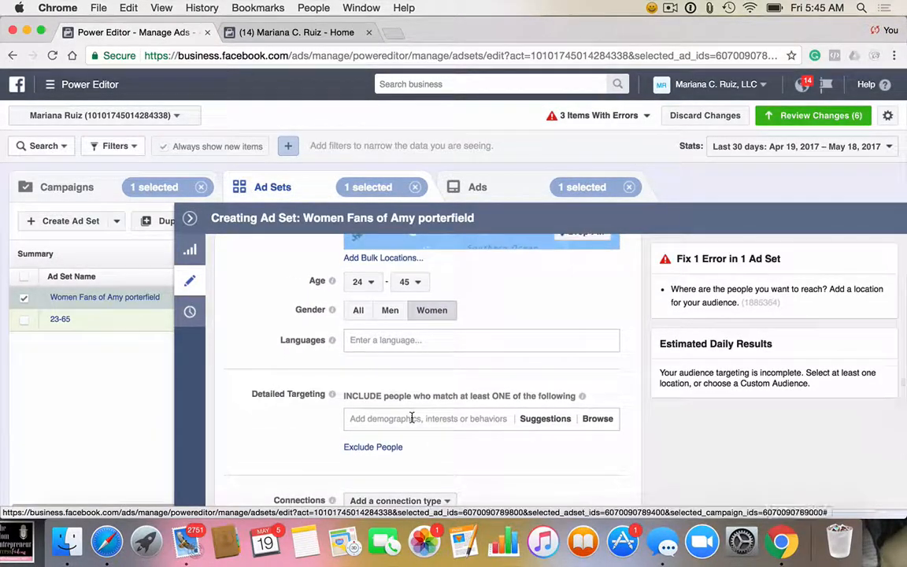
scroll(411, 418, "down", 1)
left_click(386, 379)
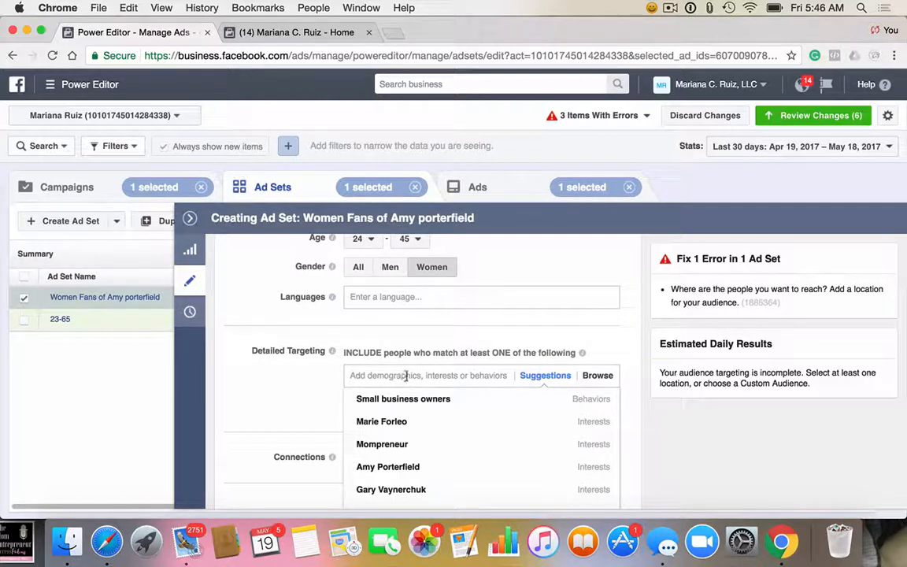
left_click(415, 471)
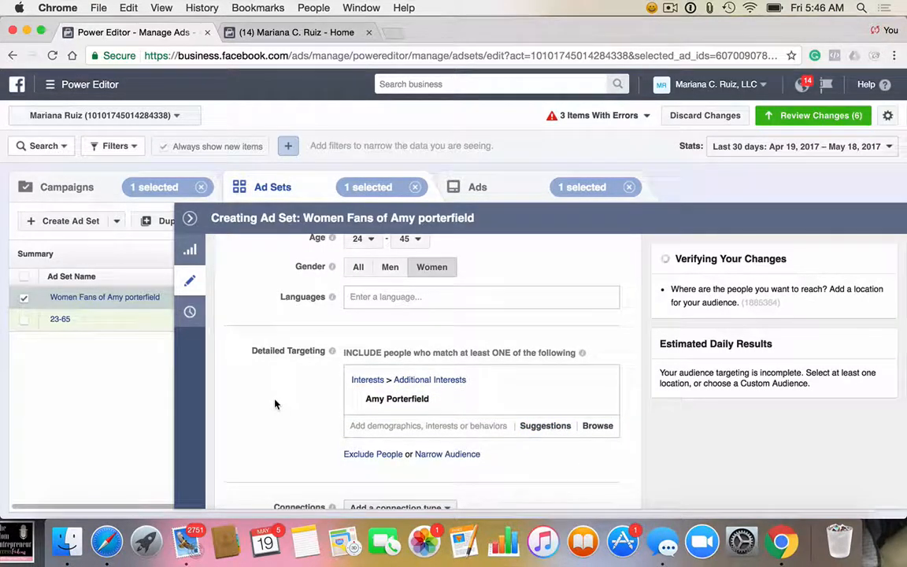
Step: Review the ad set's audience settings, from custom audiences and locations to age, gender, detailed targeting and connections
scroll(275, 404, "down", 1)
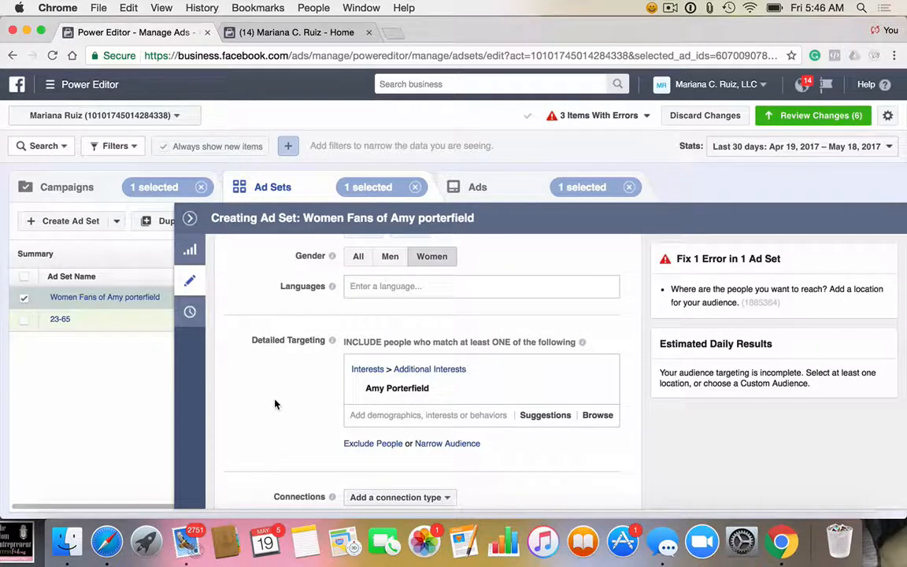
scroll(275, 404, "up", 5)
scroll(275, 404, "up", 3)
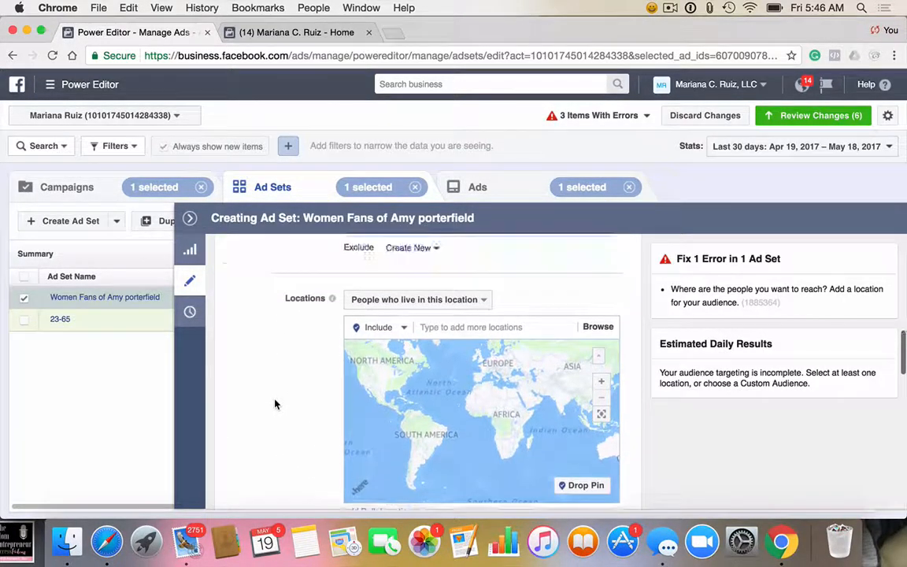
scroll(276, 403, "down", 5)
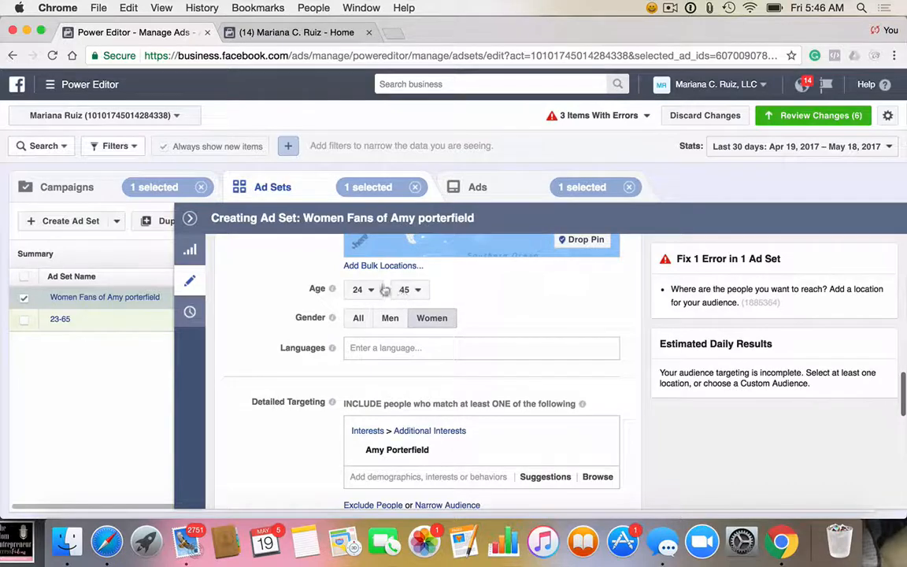
scroll(228, 319, "up", 2)
scroll(228, 318, "up", 10)
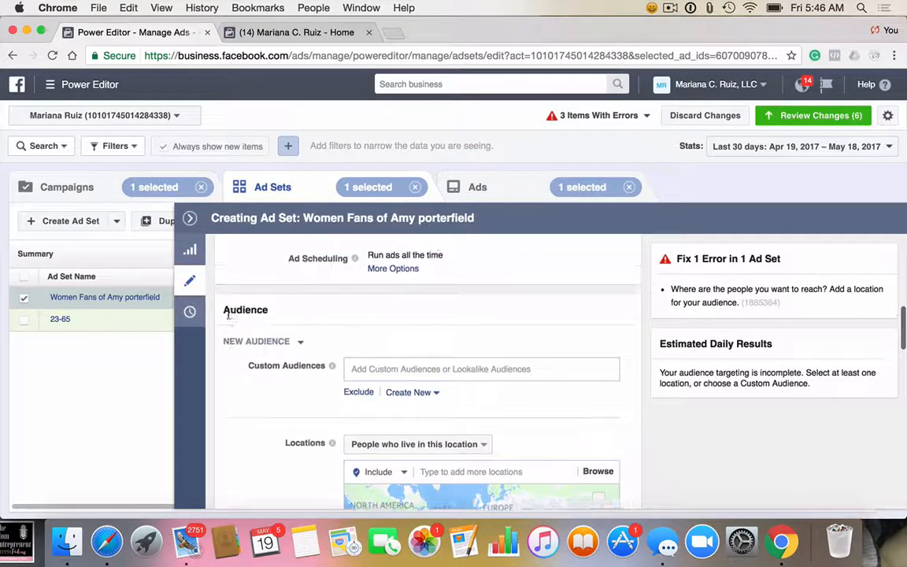
scroll(227, 318, "up", 3)
scroll(228, 318, "down", 15)
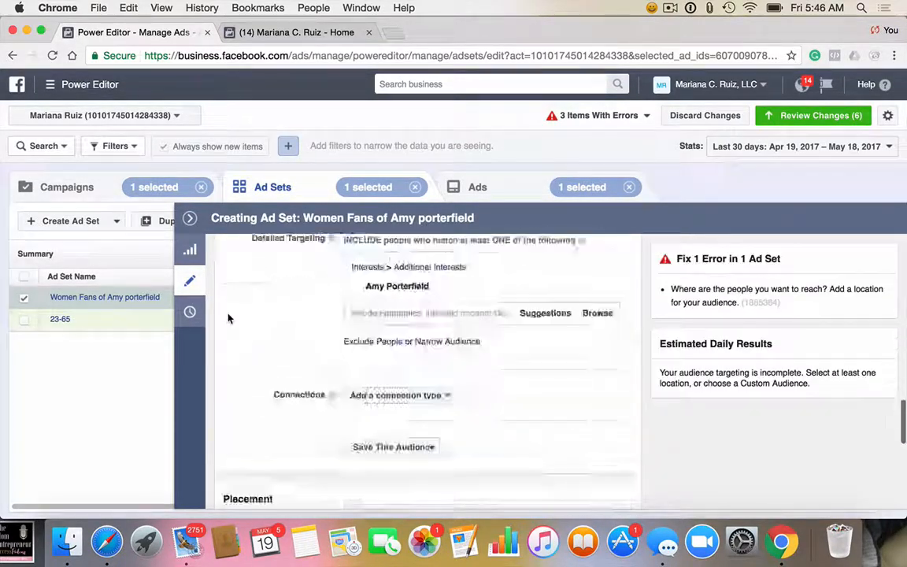
scroll(227, 318, "up", 5)
scroll(228, 318, "down", 4)
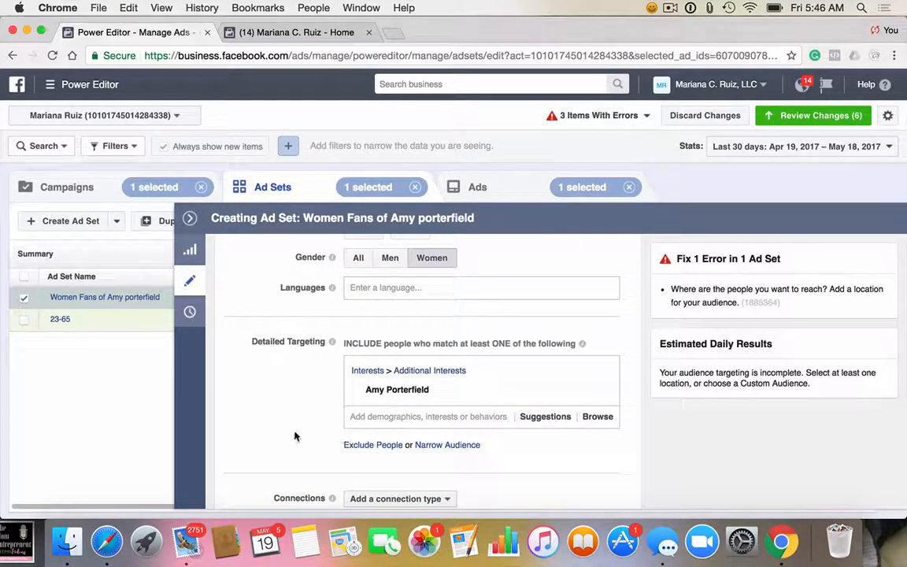
scroll(296, 435, "down", 1)
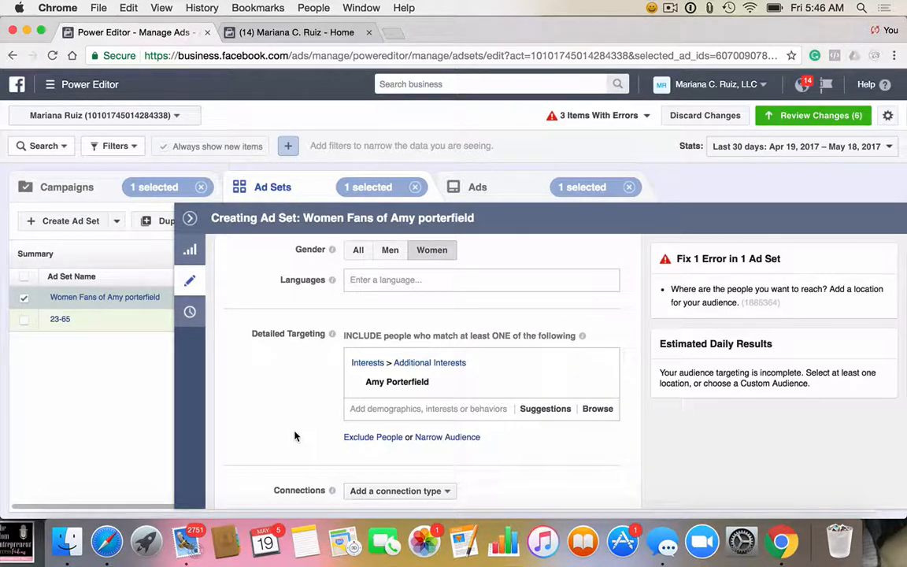
scroll(295, 435, "down", 2)
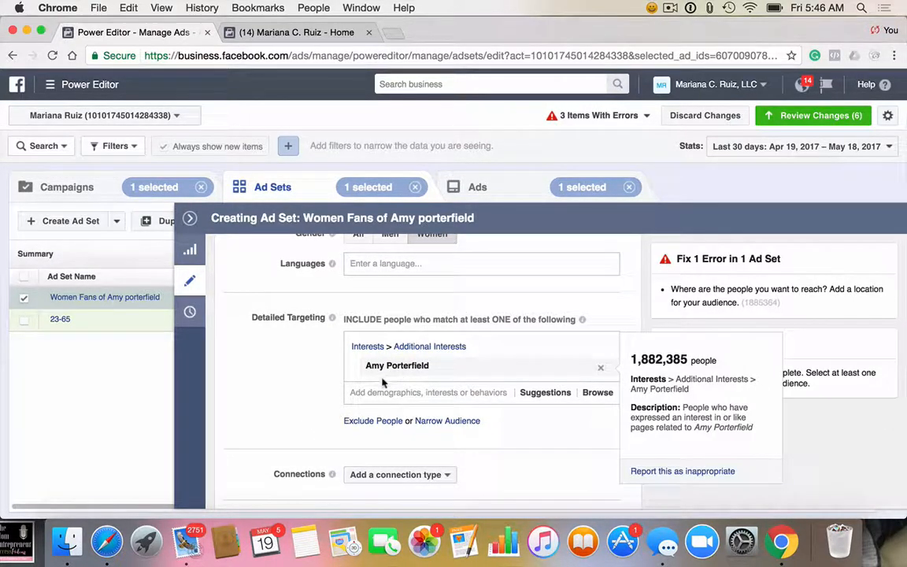
scroll(303, 413, "down", 1)
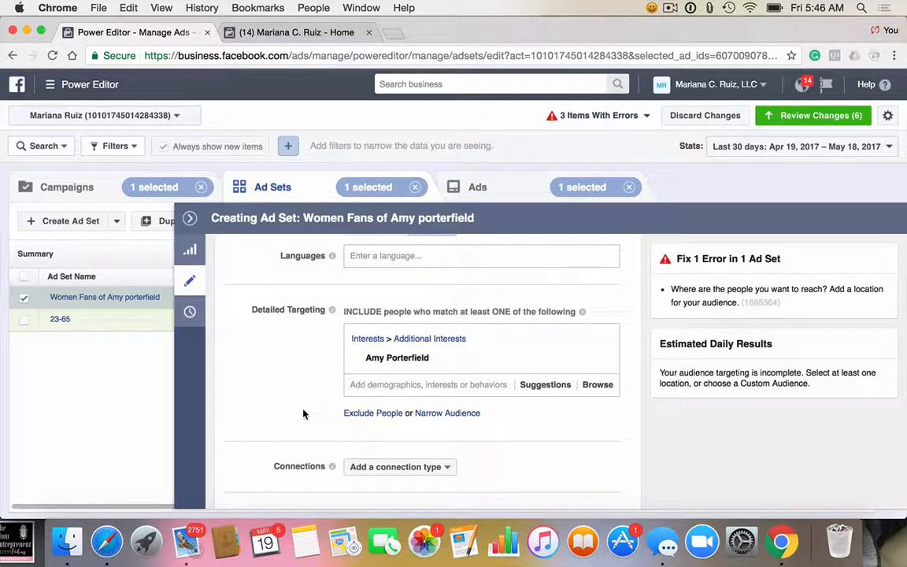
Step: Open an exclusion condition in the detailed targeting and remove it without adding any criteria
left_click(385, 414)
left_click(409, 457)
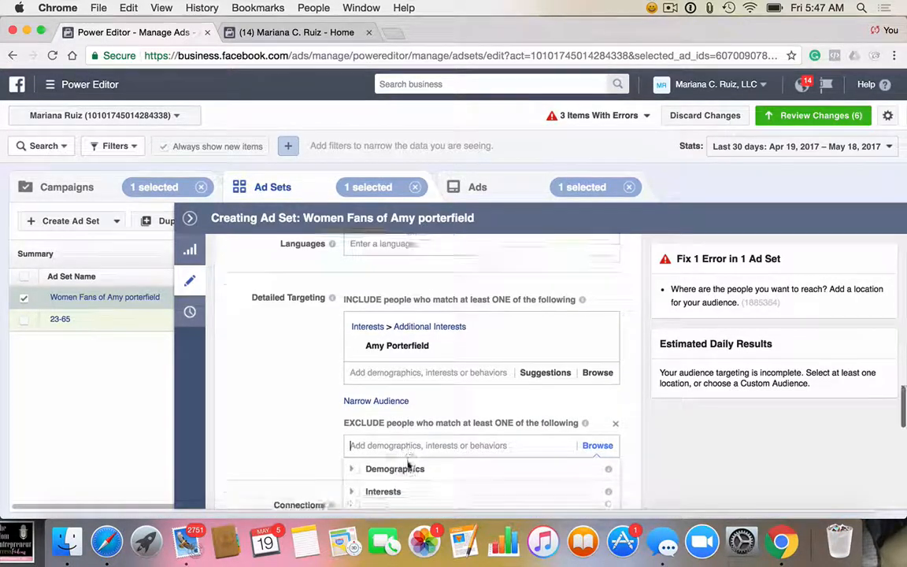
left_click(307, 426)
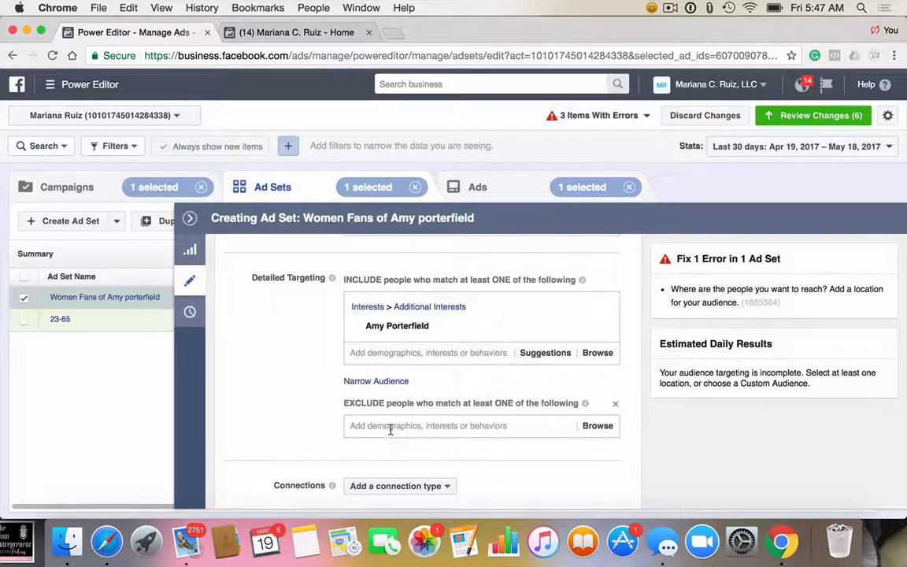
left_click(617, 405)
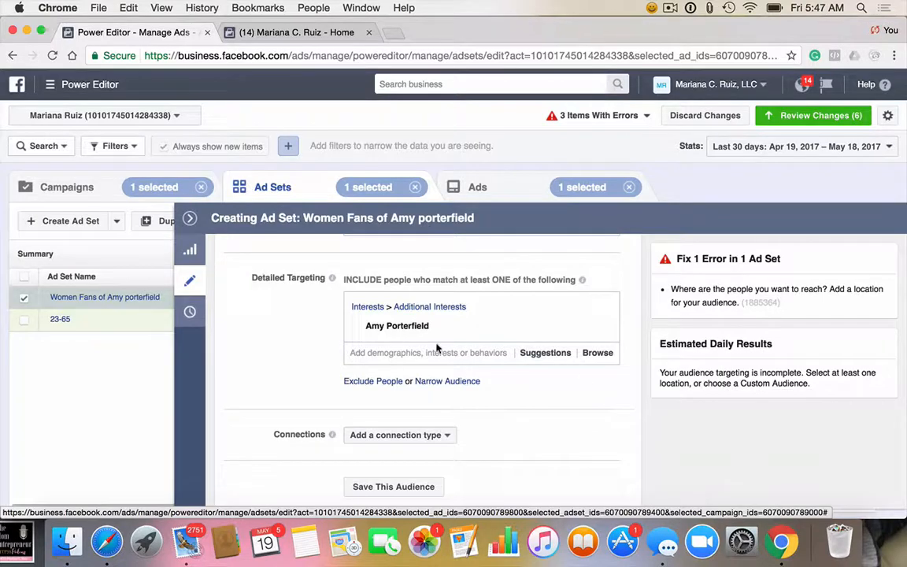
Step: Add a must-also-match condition to narrow the detailed targeting, and try searching it for "job" and "demot"
left_click(459, 386)
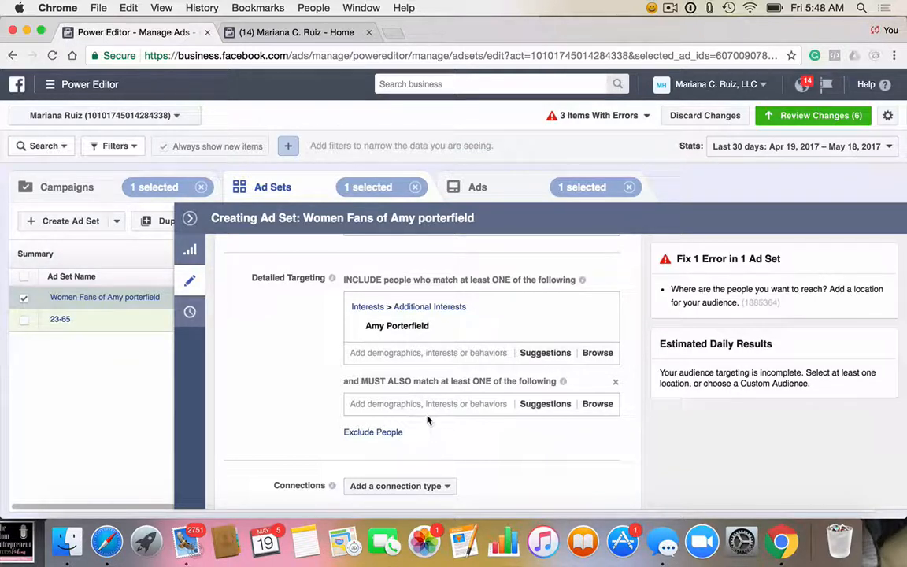
left_click(422, 406)
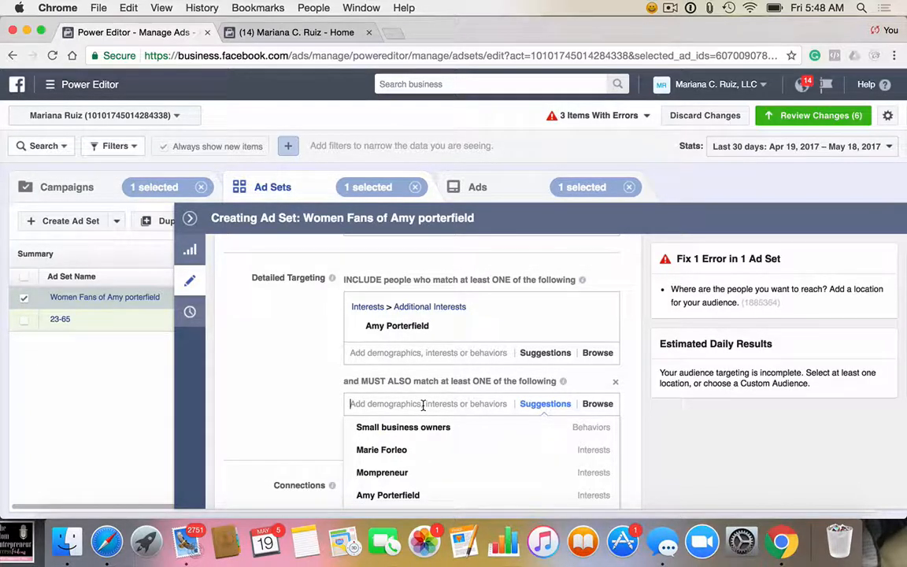
type("job")
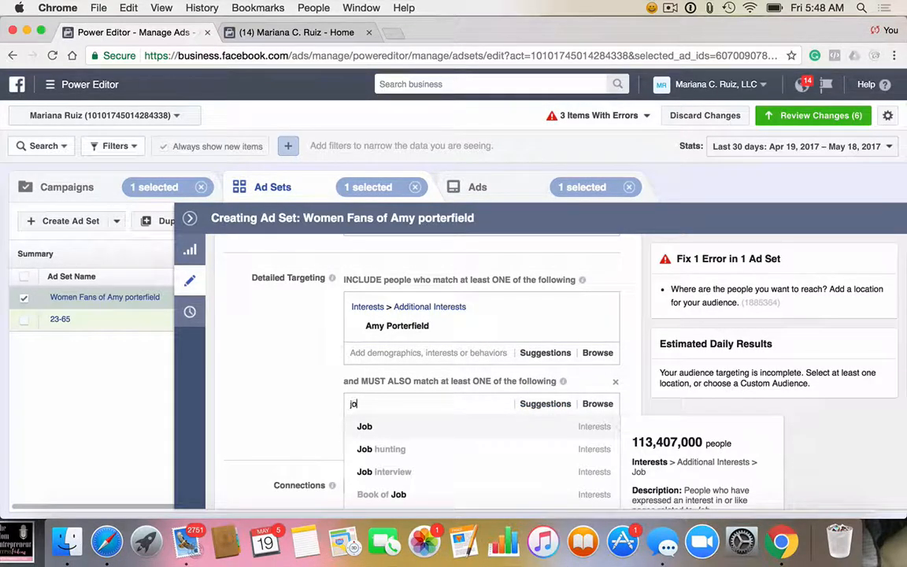
key("BackSpace")
key("BackSpace")
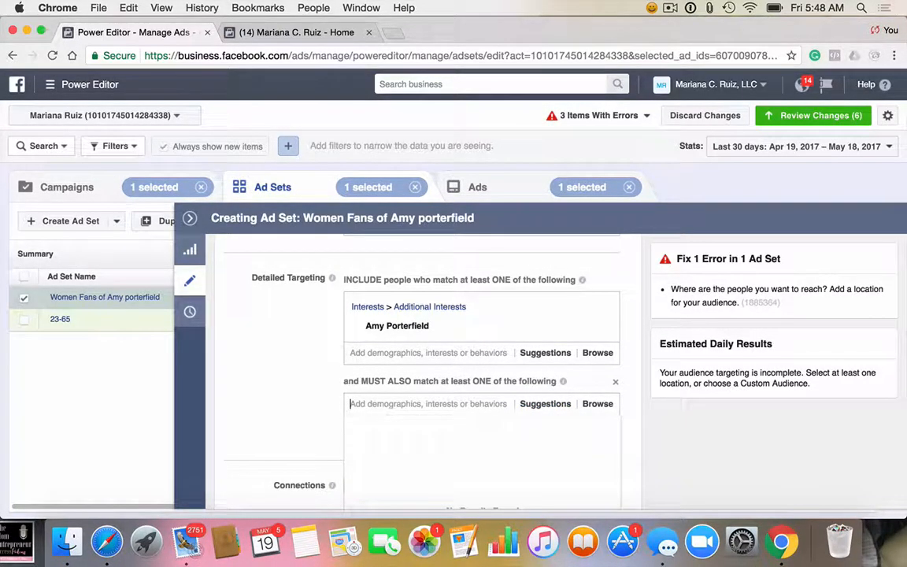
type("demot")
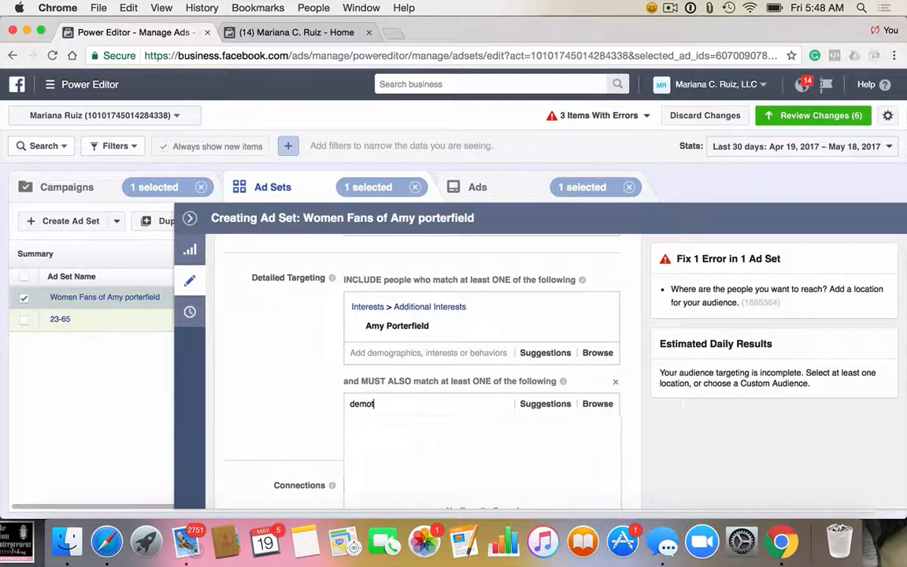
key("BackSpace")
key("BackSpace")
key("BackSpace")
key("BackSpace")
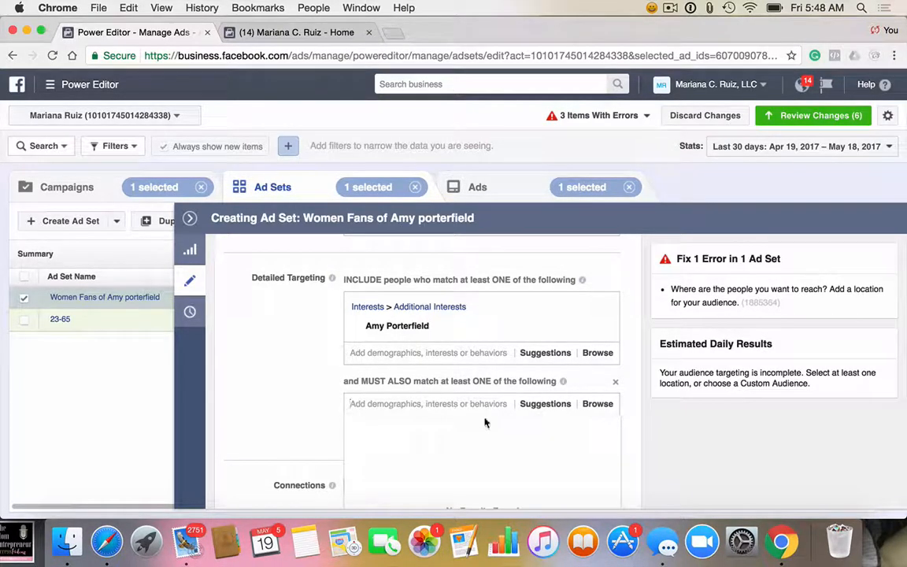
Step: Search the narrowing condition for "Sales job" and add the Sales industry from the work demographics
scroll(484, 423, "down", 1)
scroll(484, 423, "down", 1)
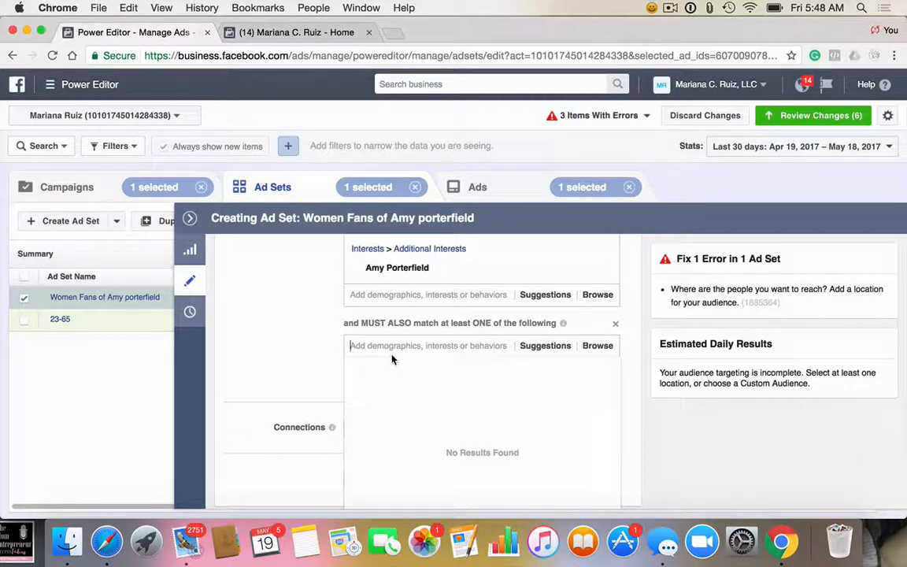
type("Sales job")
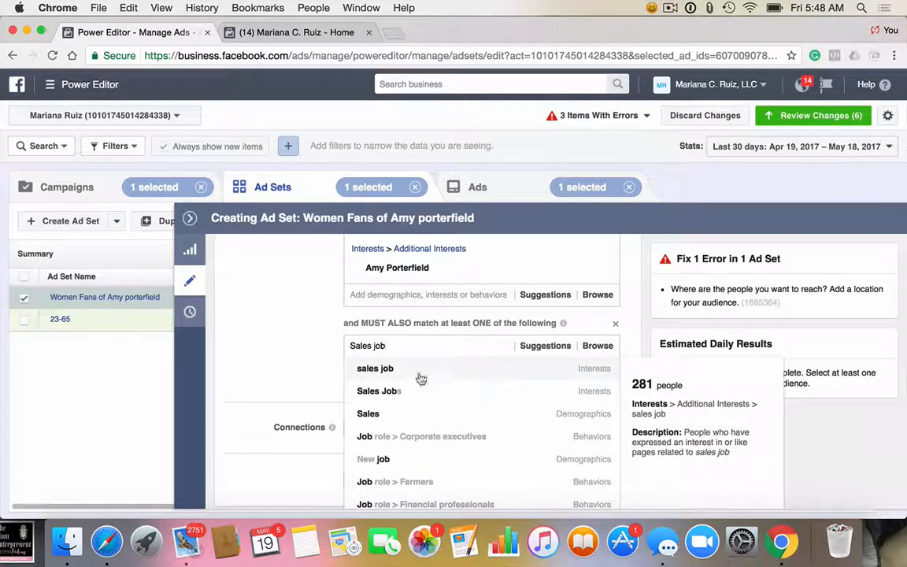
left_click(548, 422)
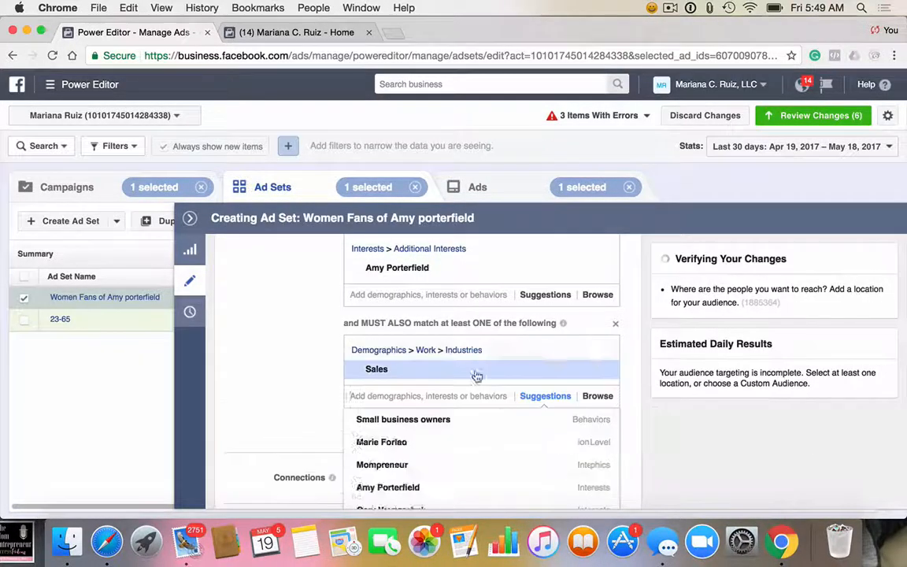
left_click(279, 372)
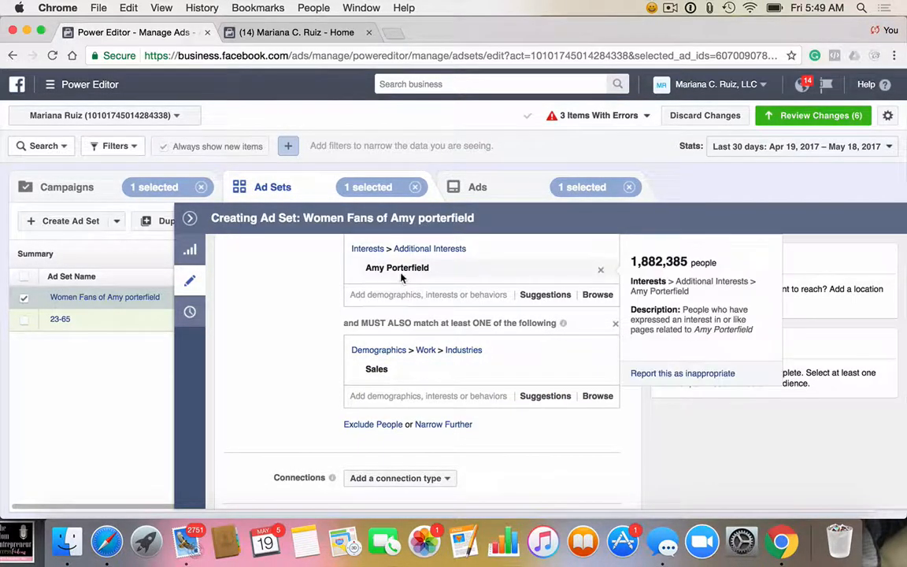
Step: Review the ad set's detailed targeting, connections, placement and optimization sections
mouse_move(398, 371)
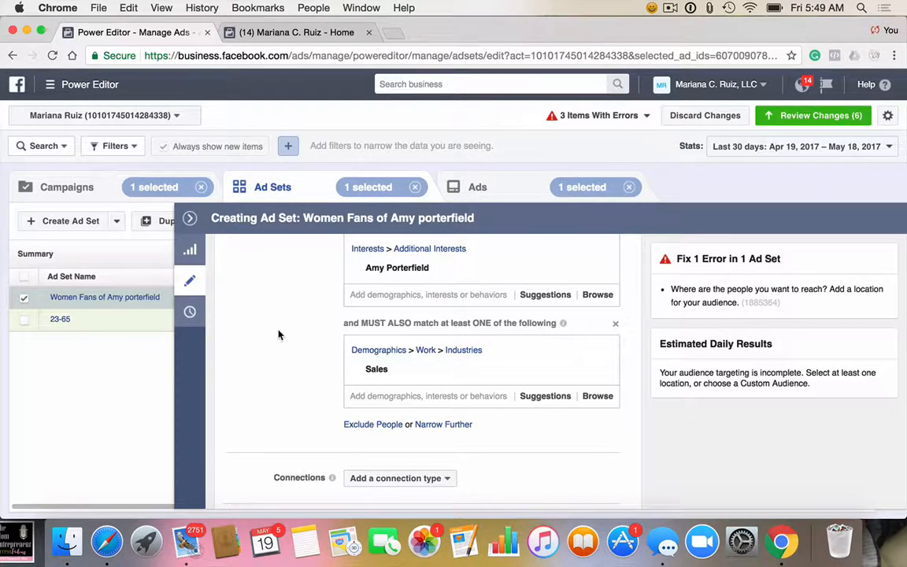
scroll(280, 333, "up", 10)
scroll(278, 335, "down", 10)
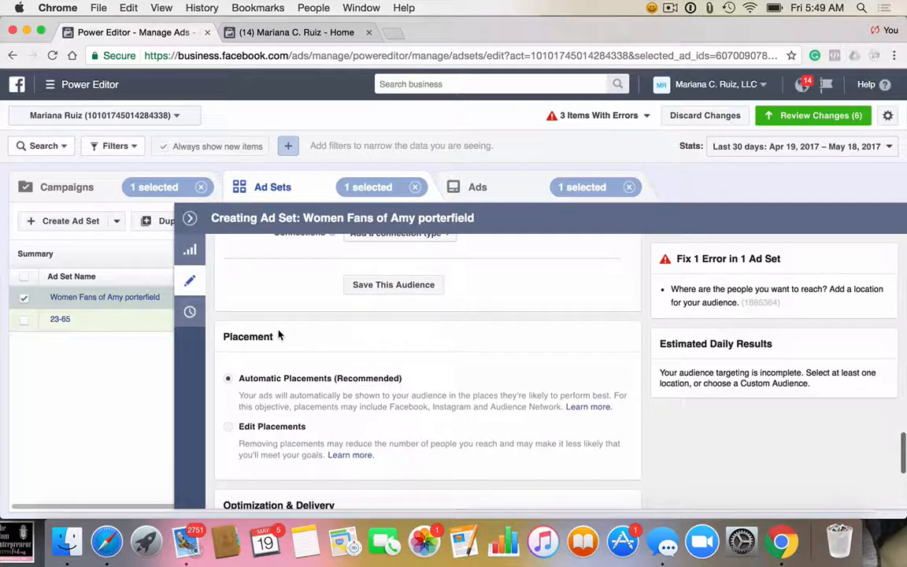
scroll(278, 334, "up", 3)
scroll(278, 335, "up", 2)
scroll(278, 334, "down", 5)
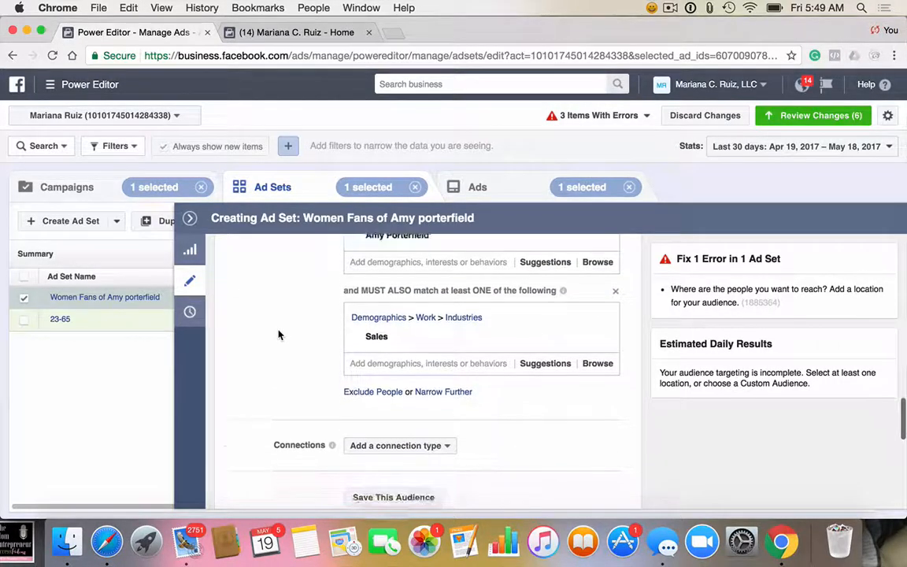
scroll(278, 335, "down", 4)
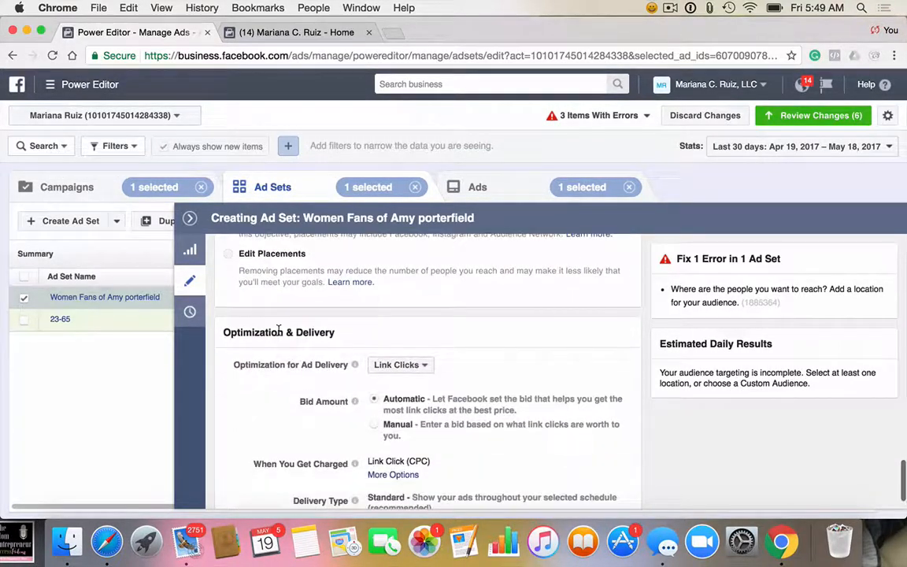
scroll(278, 335, "up", 5)
scroll(278, 334, "up", 2)
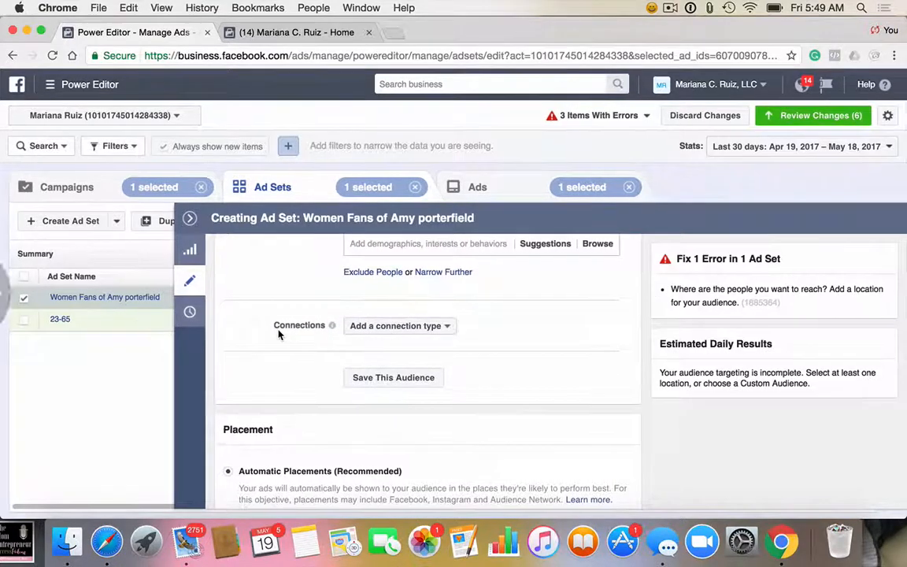
Step: Switch the ad set to Edit Placements and deselect the Instagram and Audience Network platforms
scroll(434, 420, "down", 5)
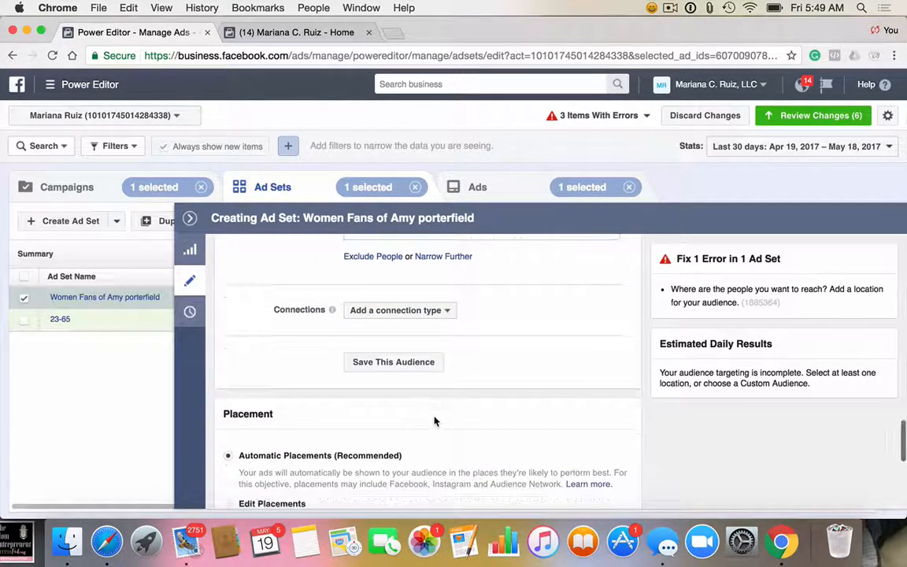
scroll(434, 420, "down", 1)
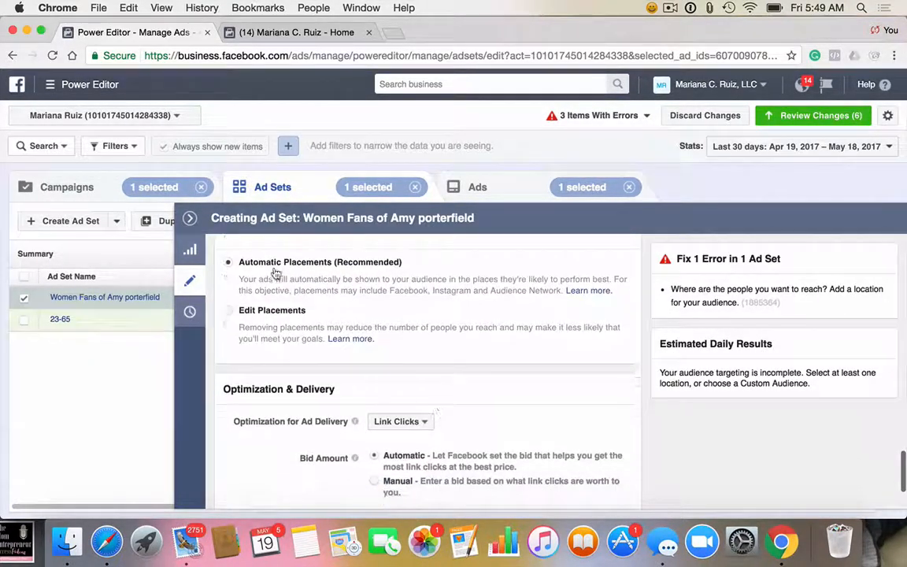
left_click(228, 311)
scroll(394, 340, "down", 3)
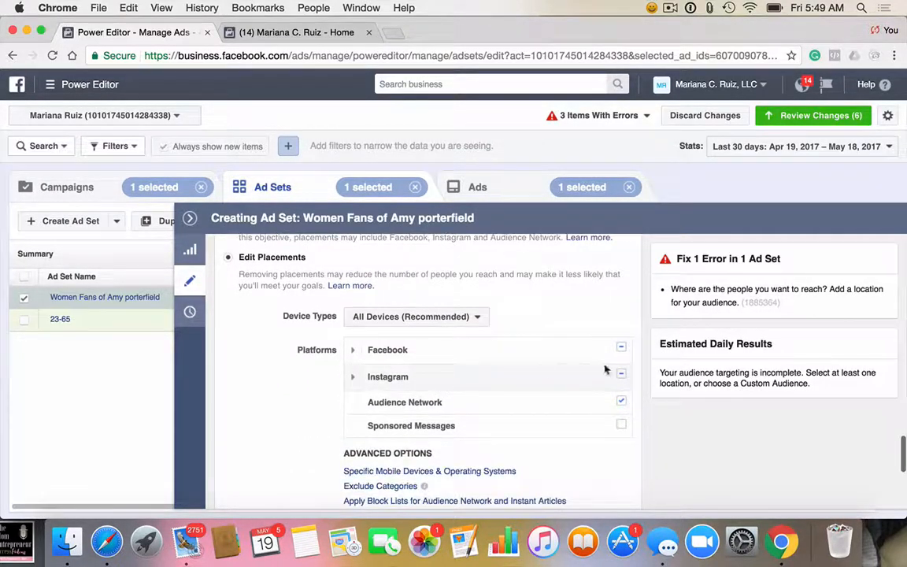
mouse_move(628, 382)
left_click(621, 401)
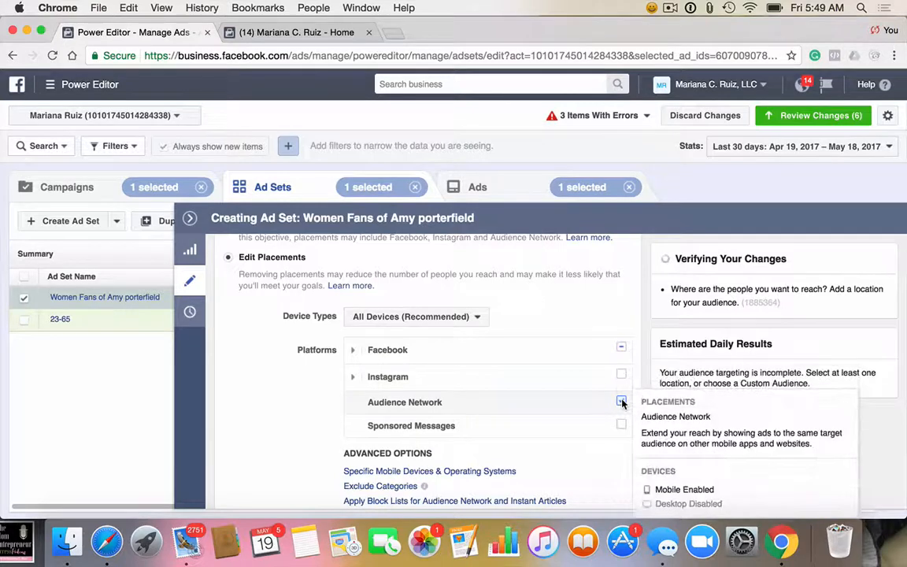
scroll(310, 402, "down", 2)
scroll(310, 403, "down", 2)
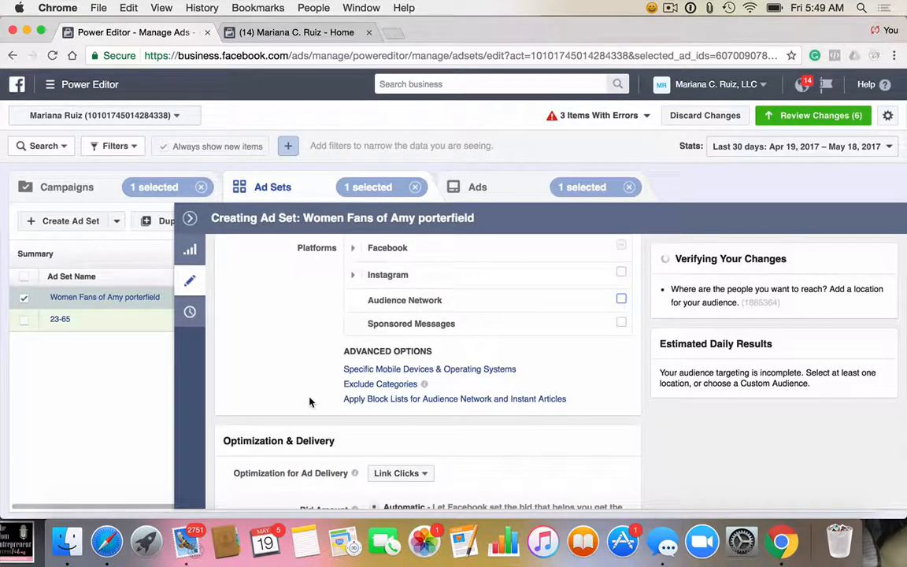
Step: Expand the Facebook platform to examine its individual placements, and review the Optimization & Delivery settings
mouse_move(618, 250)
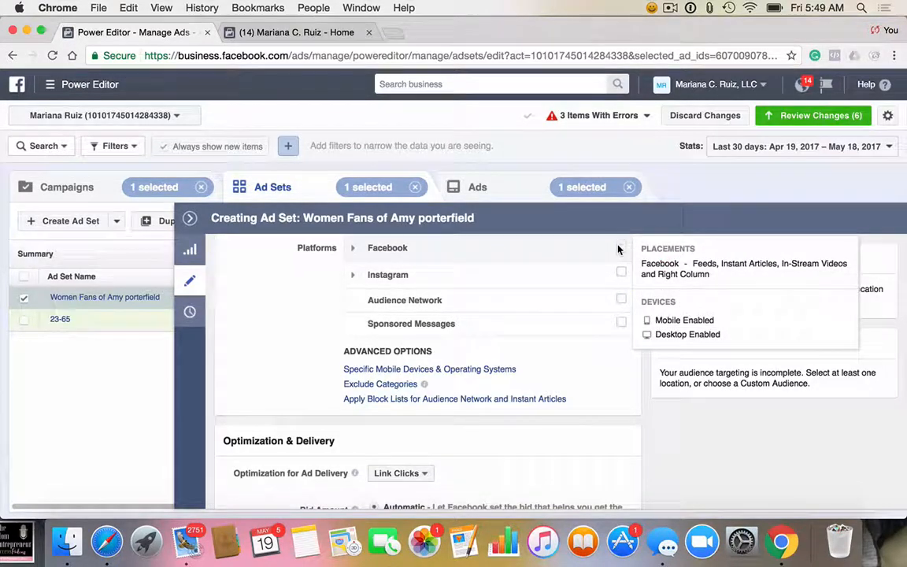
left_click(352, 250)
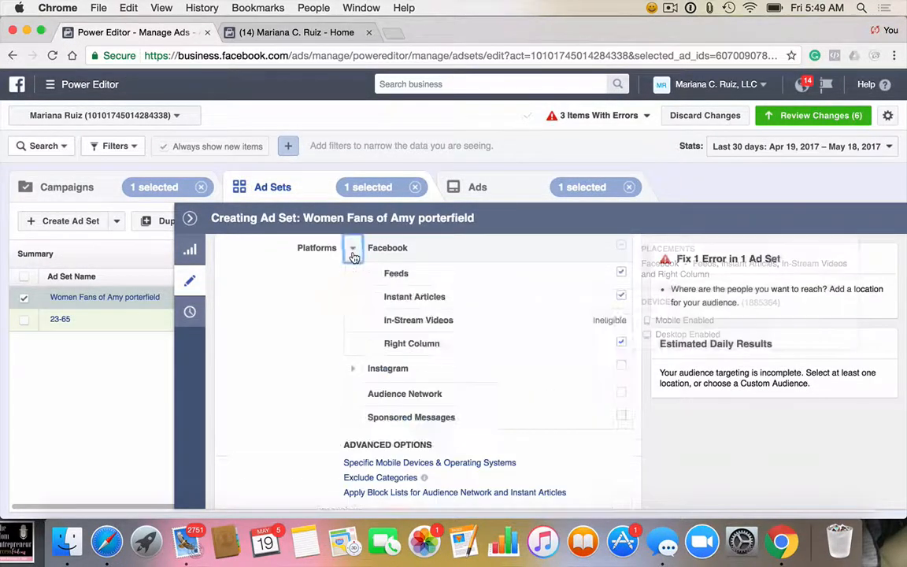
mouse_move(527, 302)
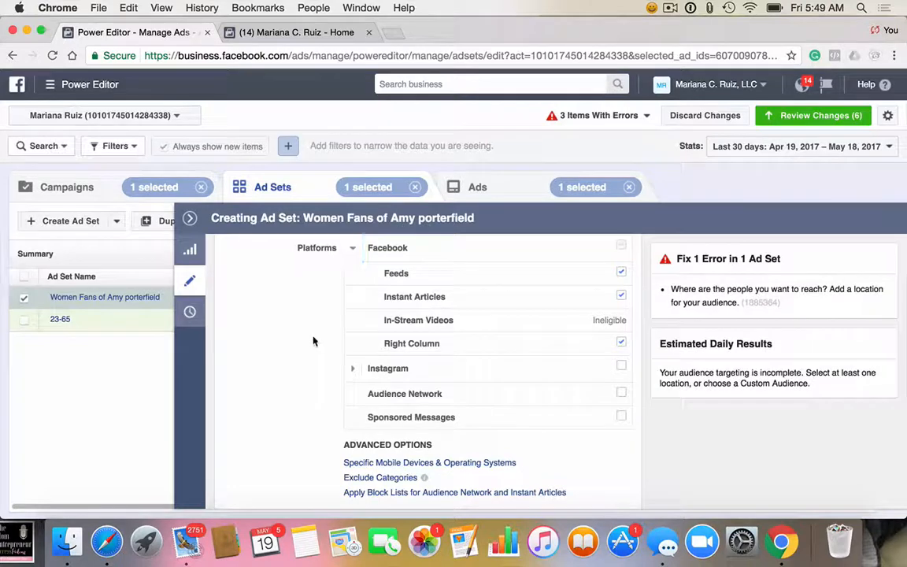
scroll(313, 340, "down", 1)
scroll(313, 340, "down", 5)
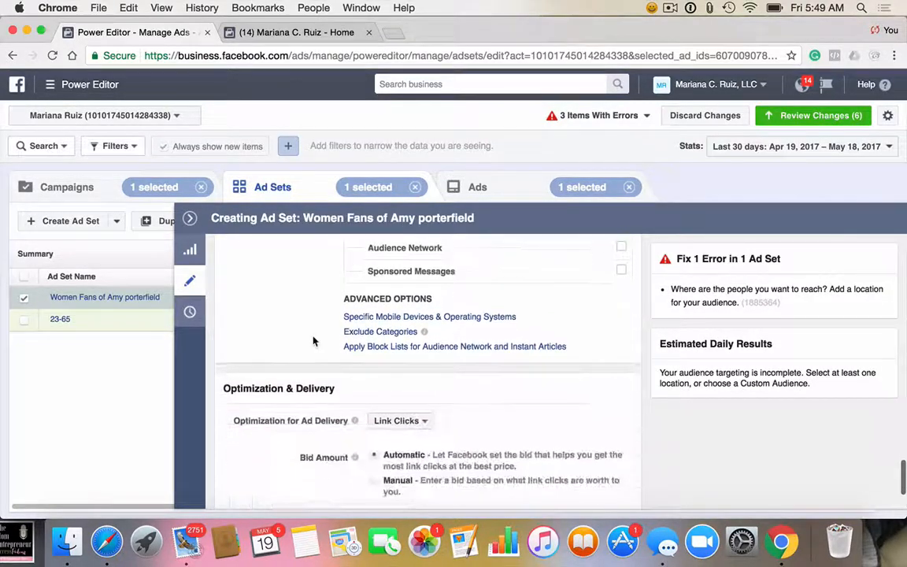
scroll(314, 340, "down", 4)
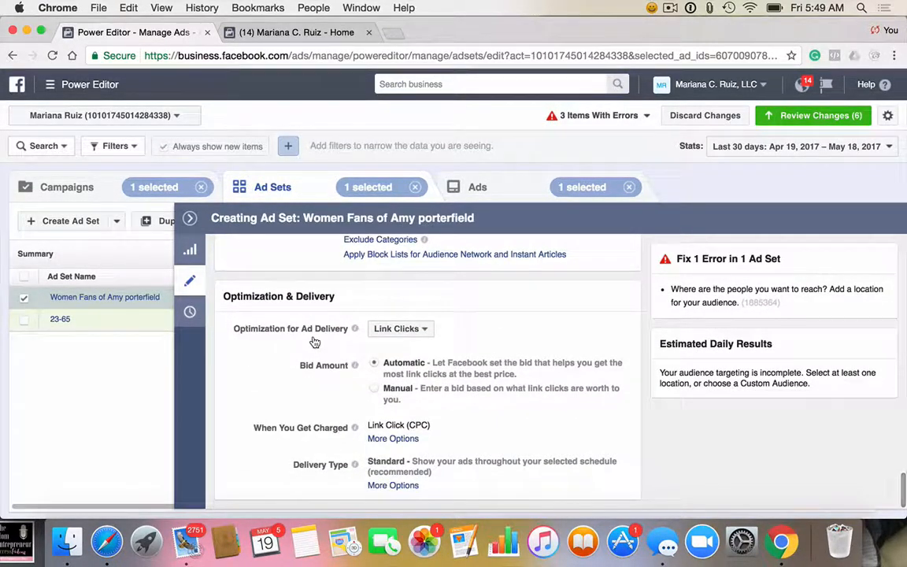
mouse_move(355, 328)
Step: Include the countries United States and Canada in the audience's locations
scroll(426, 432, "up", 5)
scroll(426, 438, "up", 10)
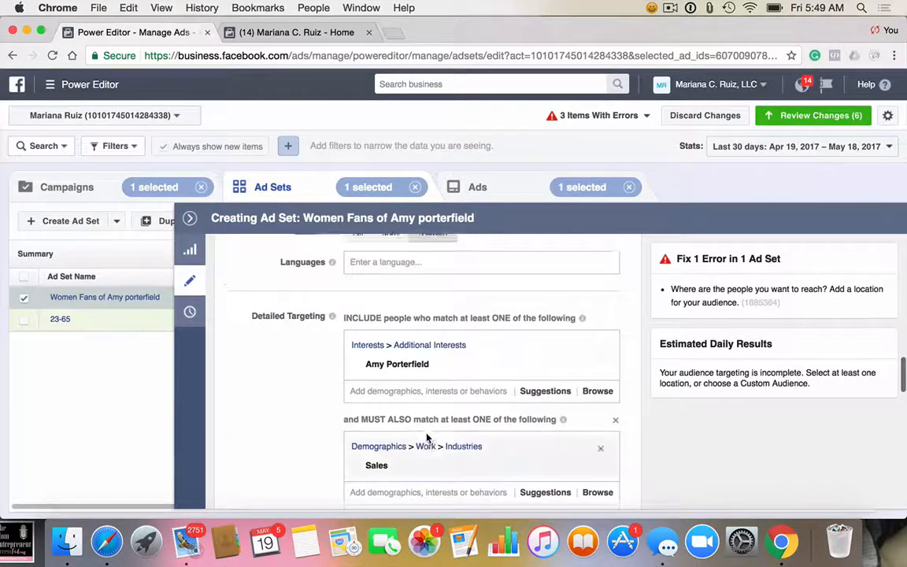
scroll(426, 438, "up", 3)
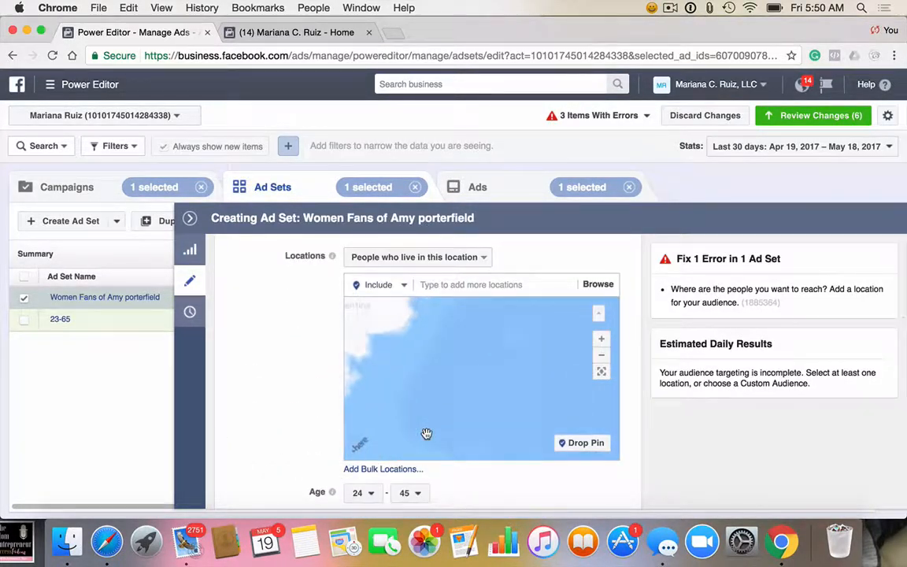
scroll(266, 413, "up", 3)
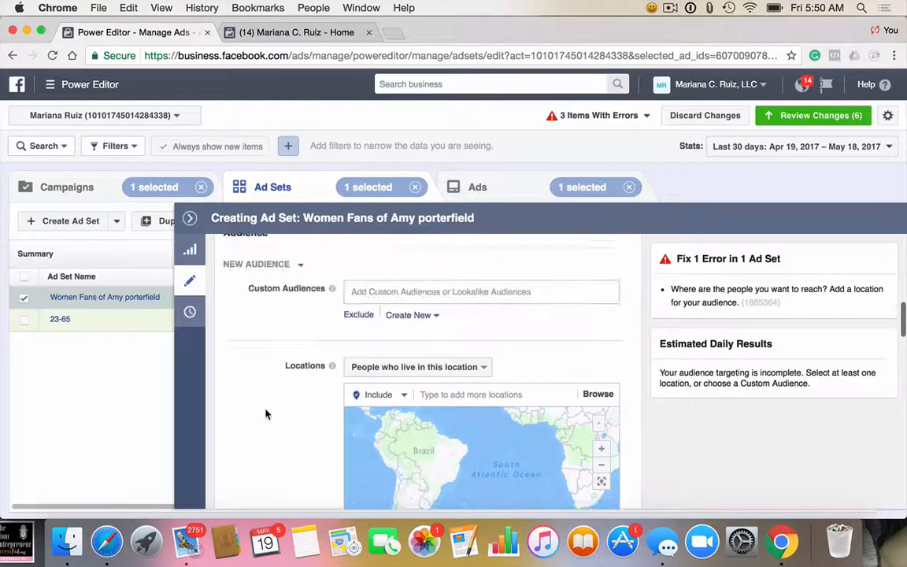
scroll(466, 396, "down", 3)
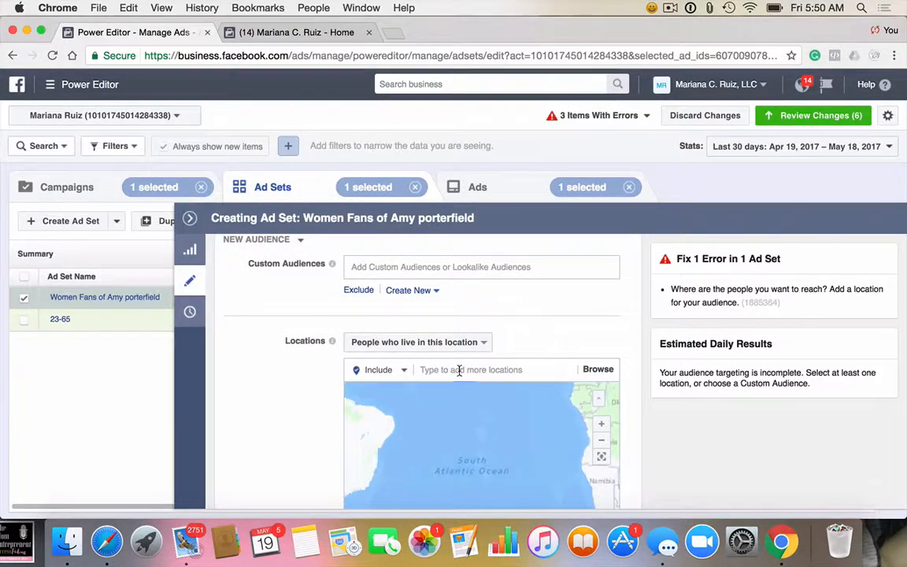
left_click(458, 369)
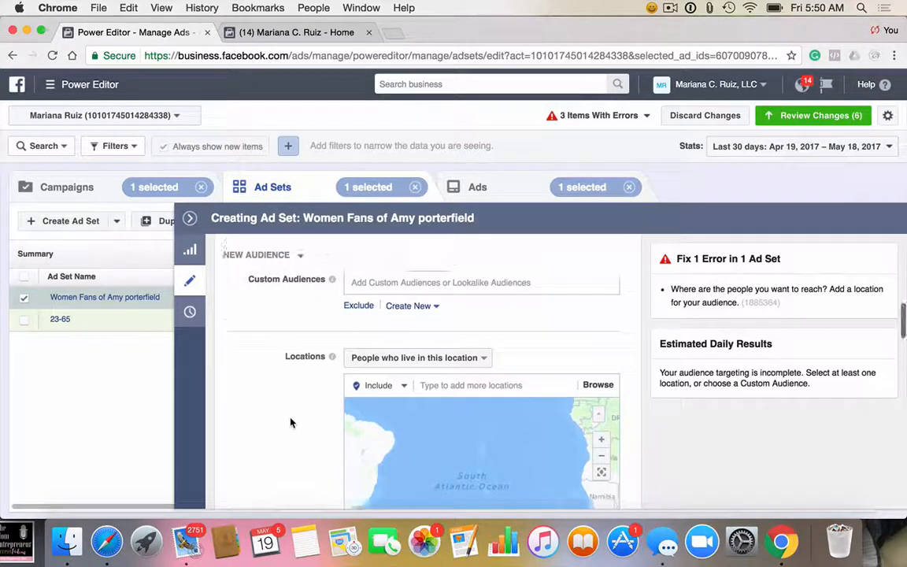
scroll(290, 421, "down", 3)
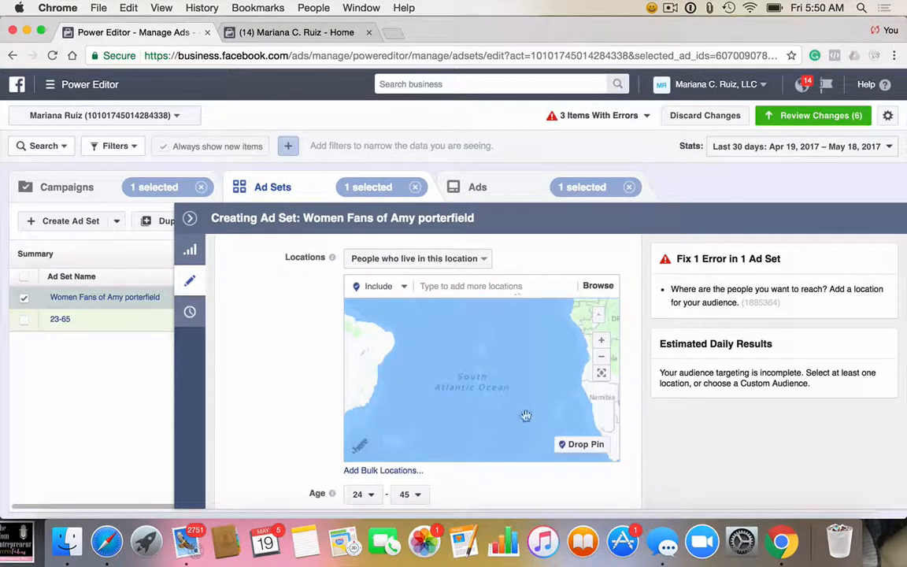
scroll(419, 378, "up", 2)
scroll(419, 379, "down", 1)
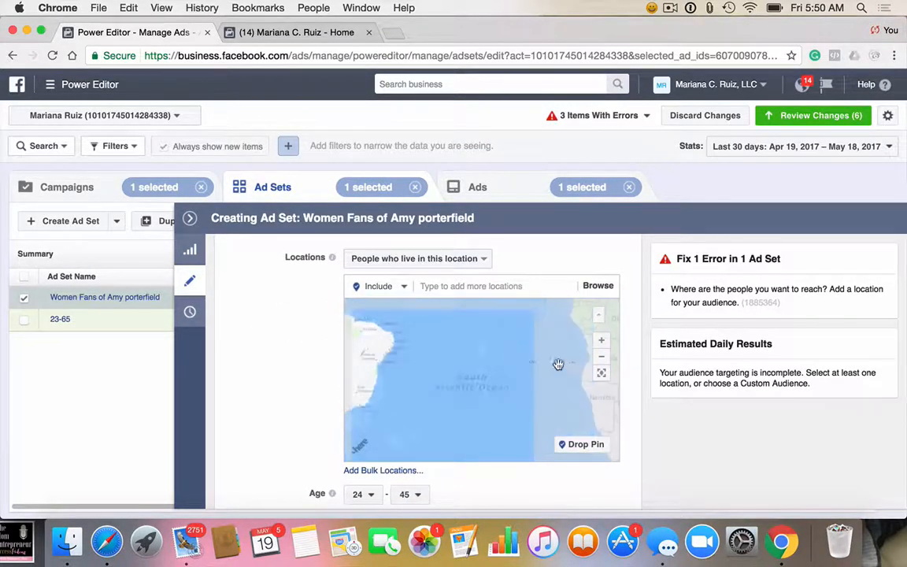
scroll(486, 382, "down", 2)
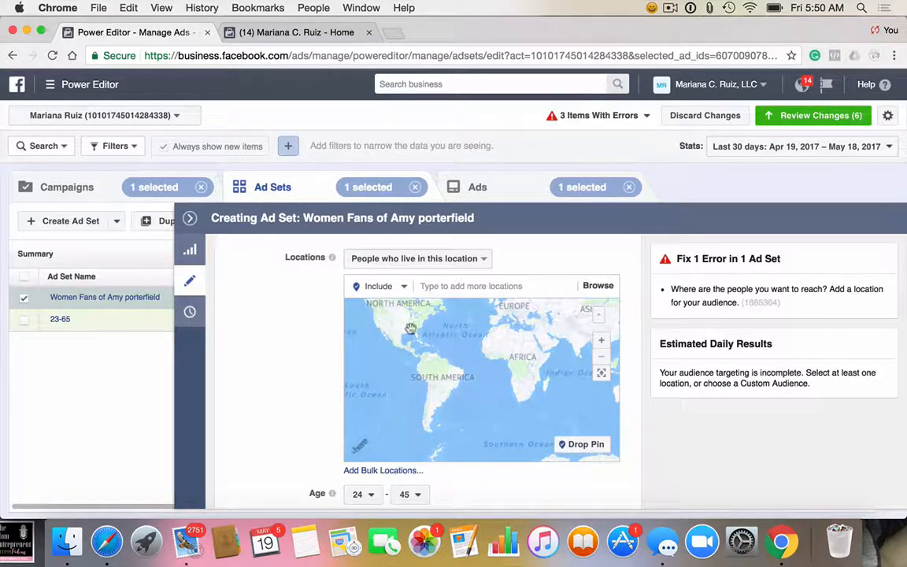
left_click(438, 286)
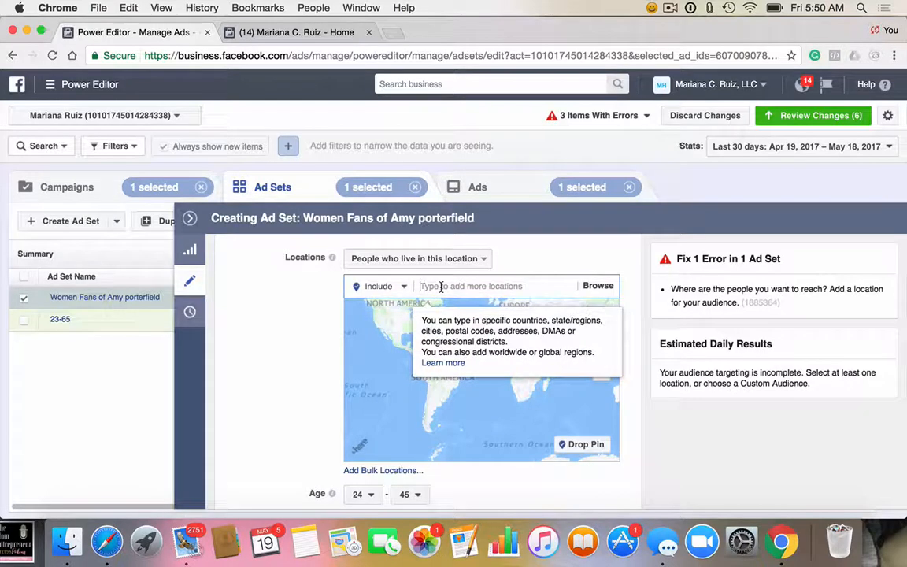
type("USA")
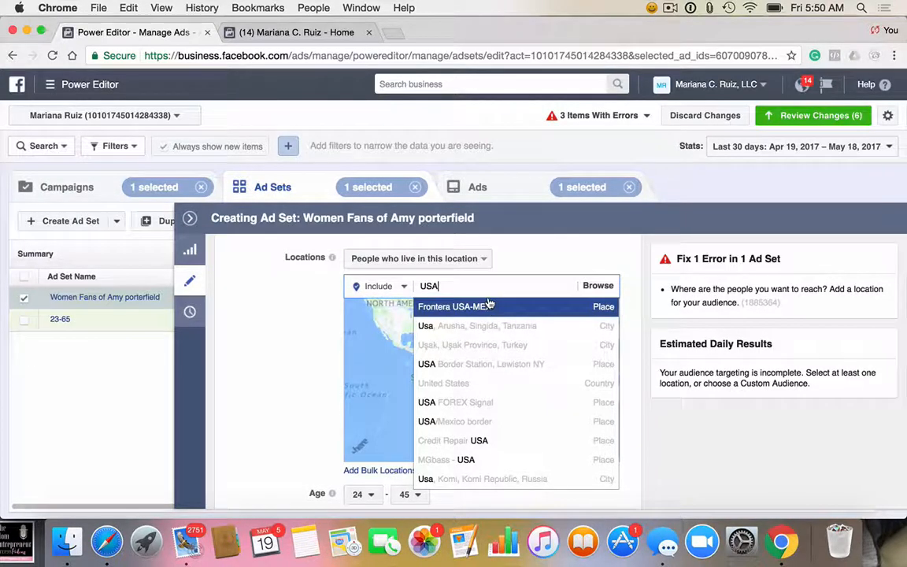
key("BackSpace")
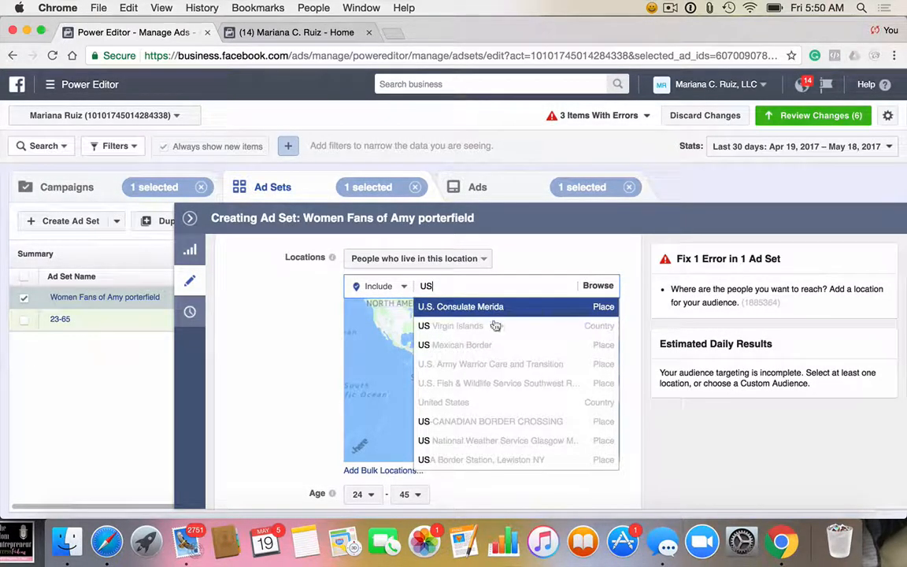
left_click(596, 403)
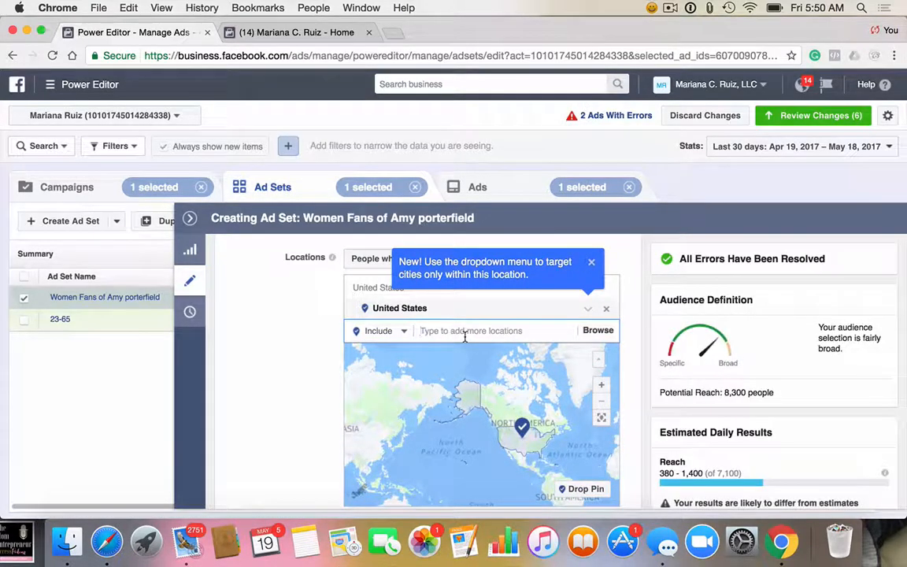
type("Canada")
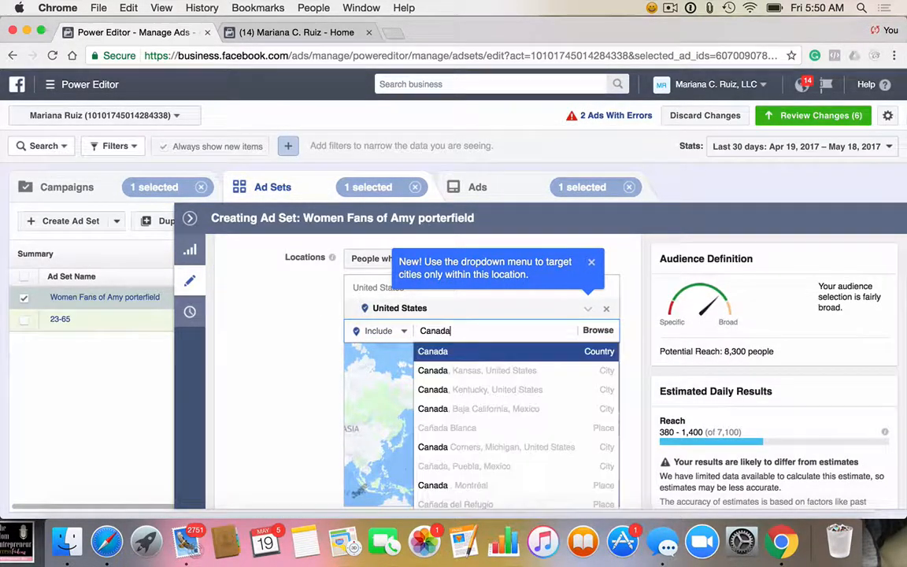
left_click(468, 354)
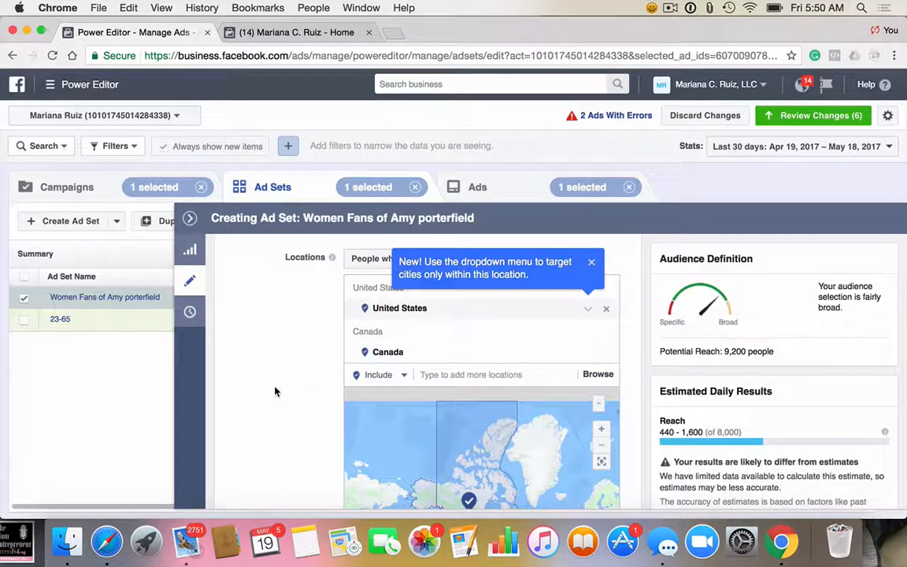
Step: Append "[US/CA]" to the ad set's name
scroll(275, 391, "down", 1)
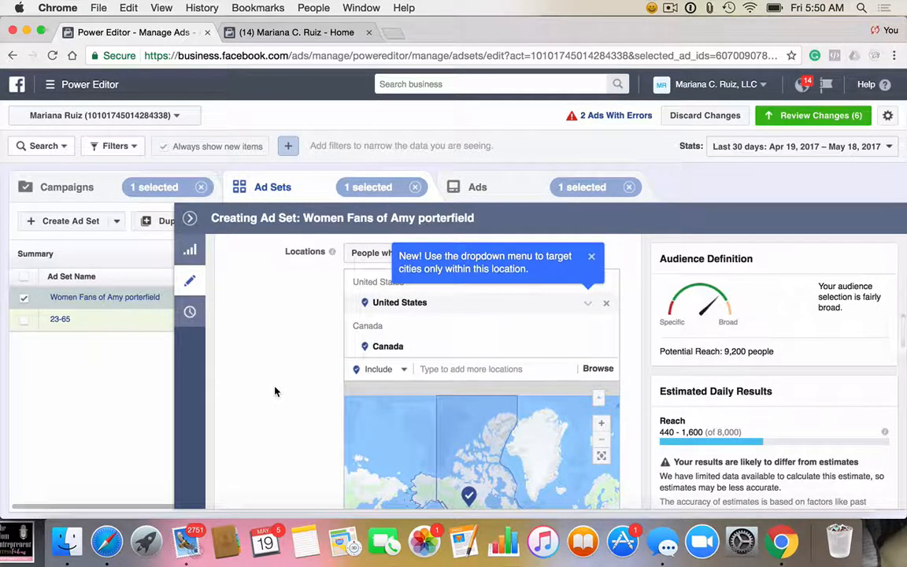
scroll(275, 392, "up", 1)
scroll(275, 393, "up", 1)
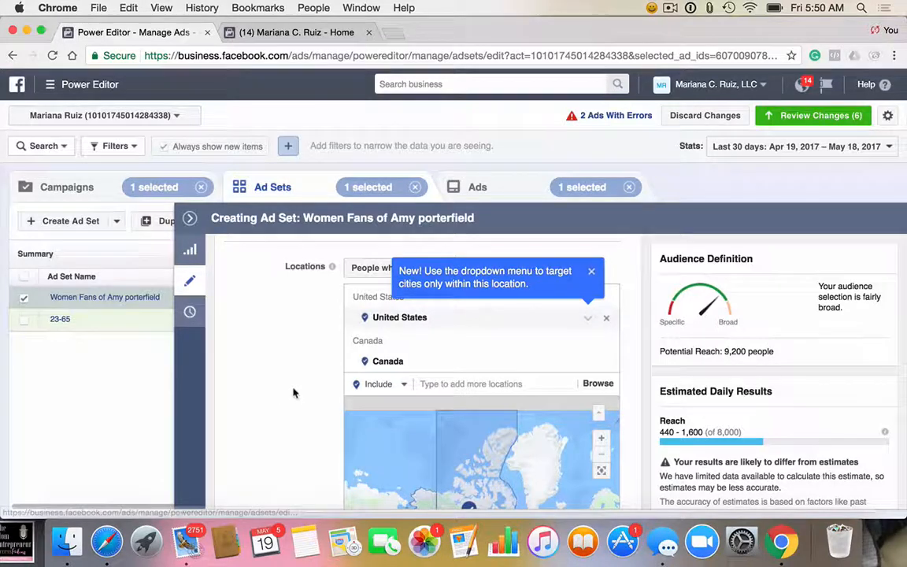
scroll(293, 400, "up", 5)
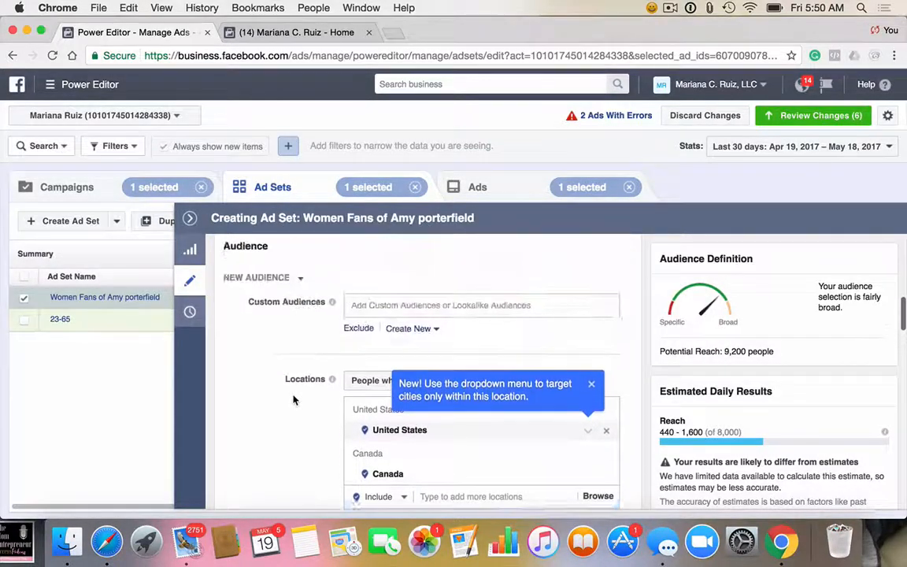
scroll(293, 400, "up", 6)
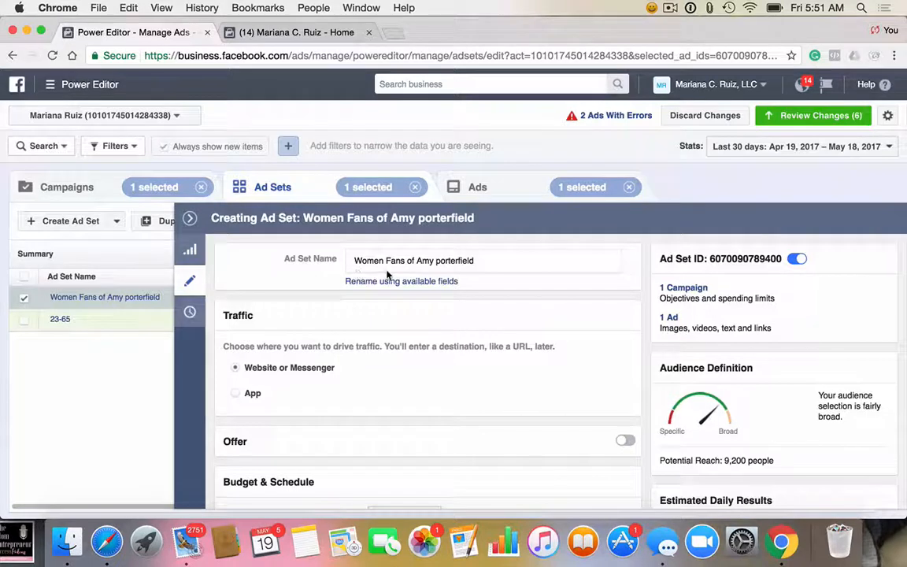
left_click(532, 263)
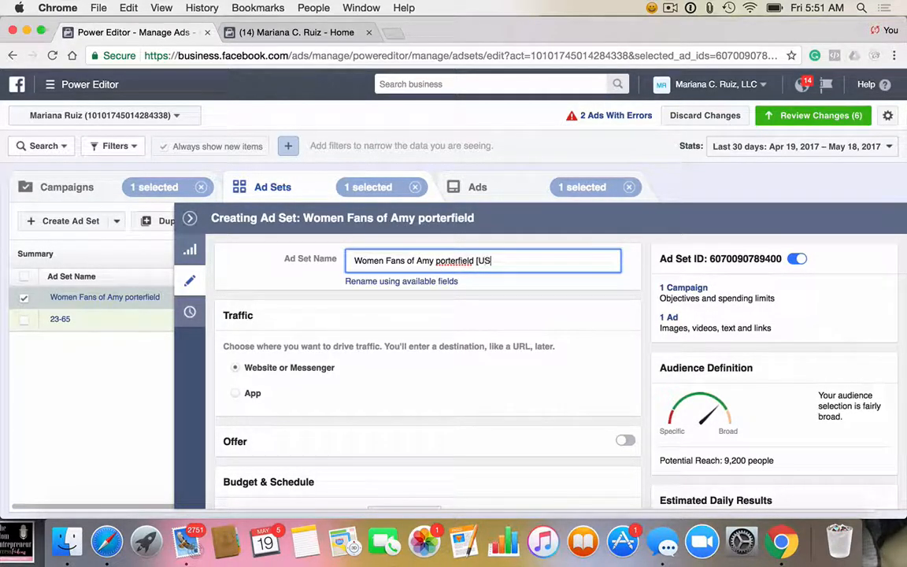
type("[US/CA]")
scroll(529, 405, "down", 1)
scroll(528, 405, "up", 1)
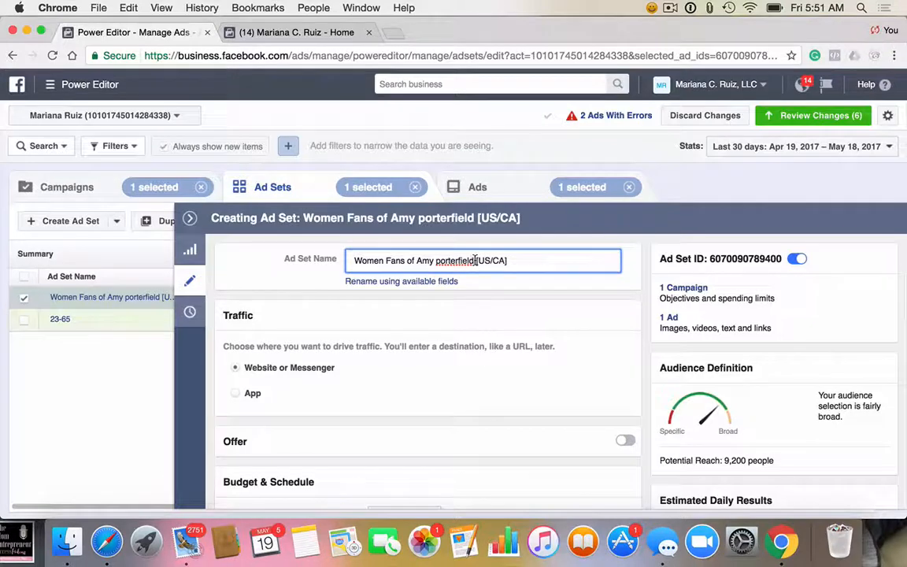
Step: Insert ", Sales job" before "[US/CA]" in the ad set's name
left_click(476, 260)
type(", Sales job")
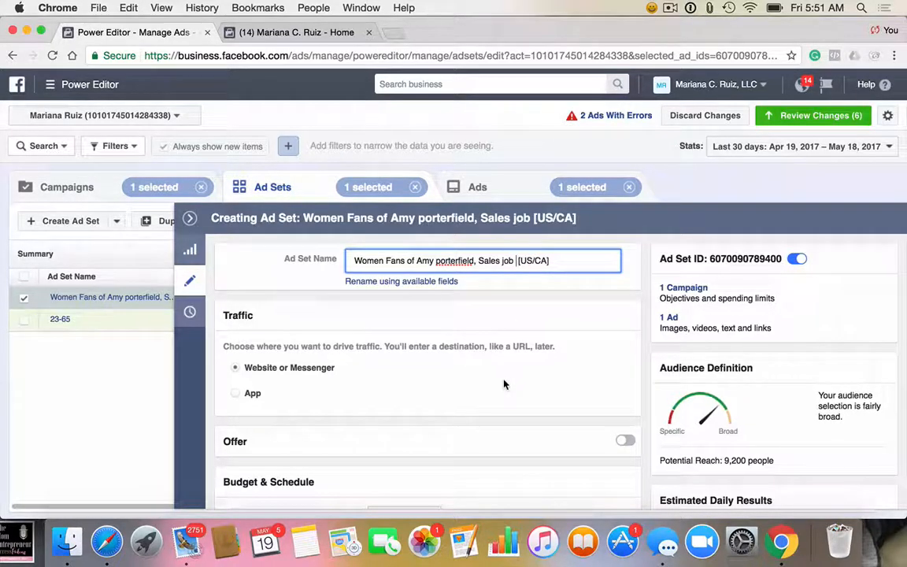
Step: Save the ad set's targeting as a reusable audience, keeping the suggested audience name
scroll(504, 384, "down", 5)
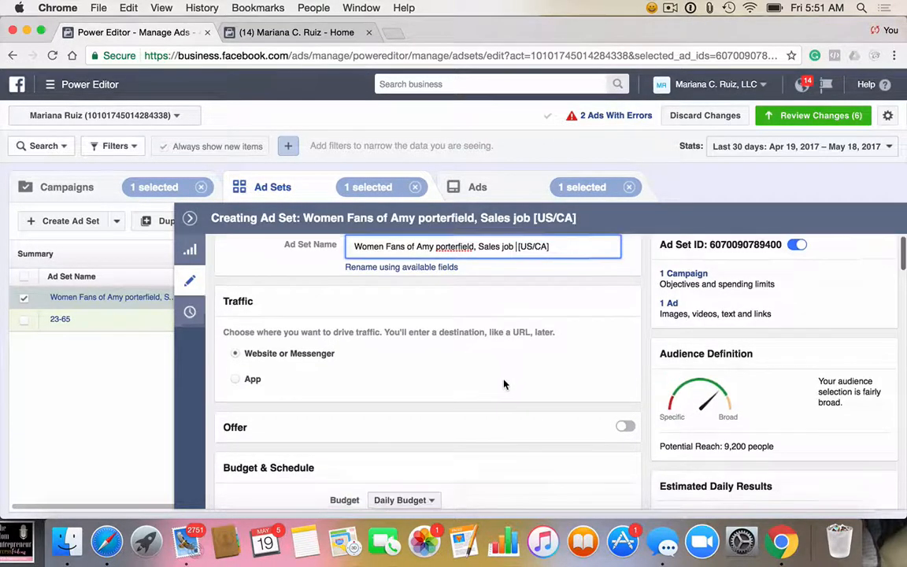
scroll(504, 384, "down", 10)
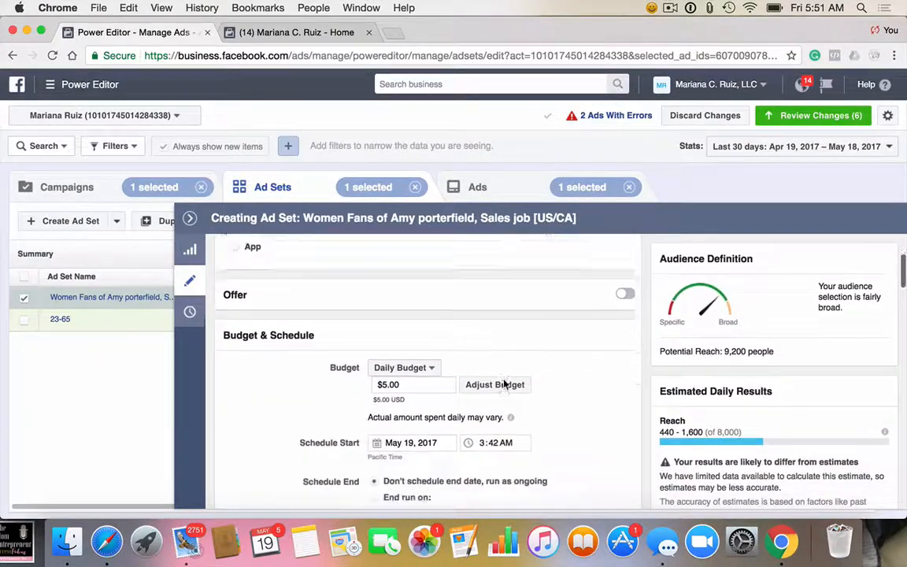
scroll(504, 385, "down", 2)
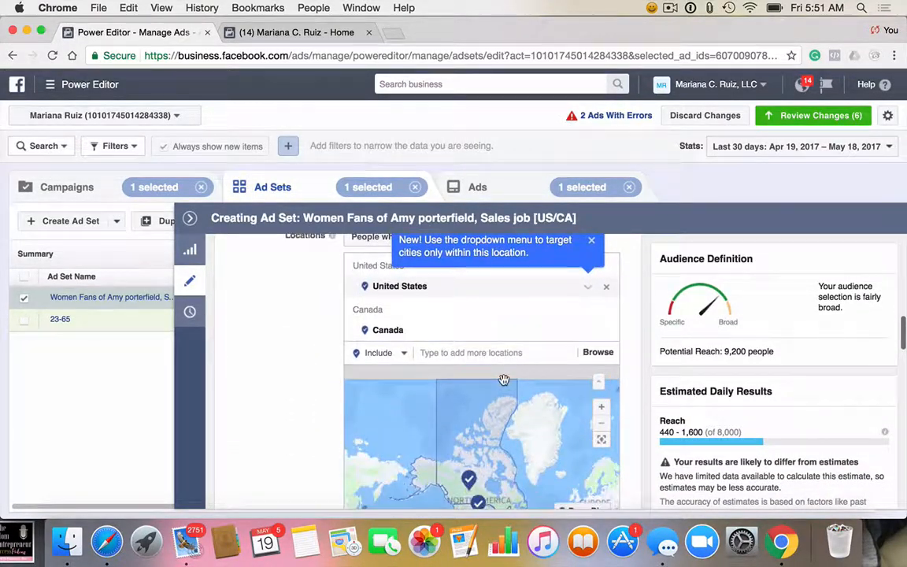
scroll(313, 385, "down", 10)
scroll(297, 389, "down", 10)
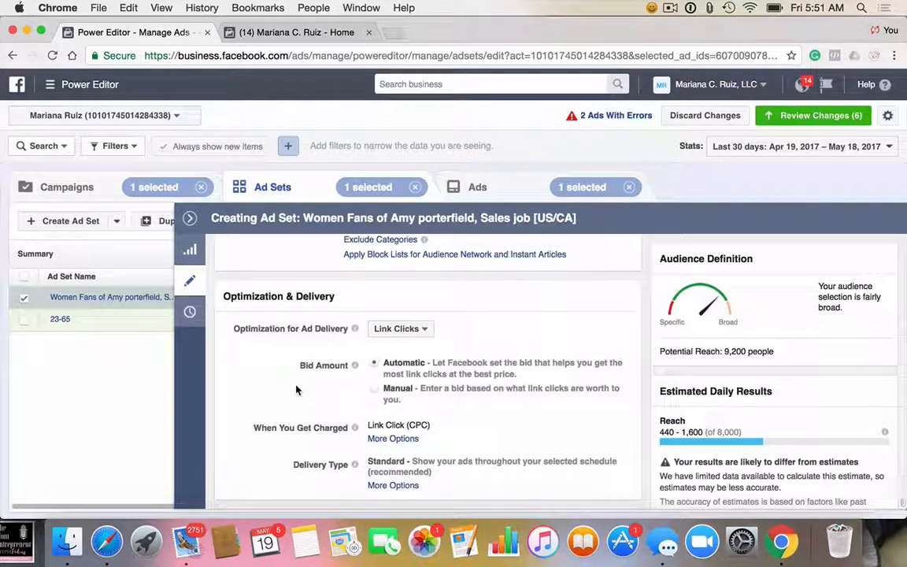
scroll(296, 389, "up", 5)
scroll(296, 389, "down", 3)
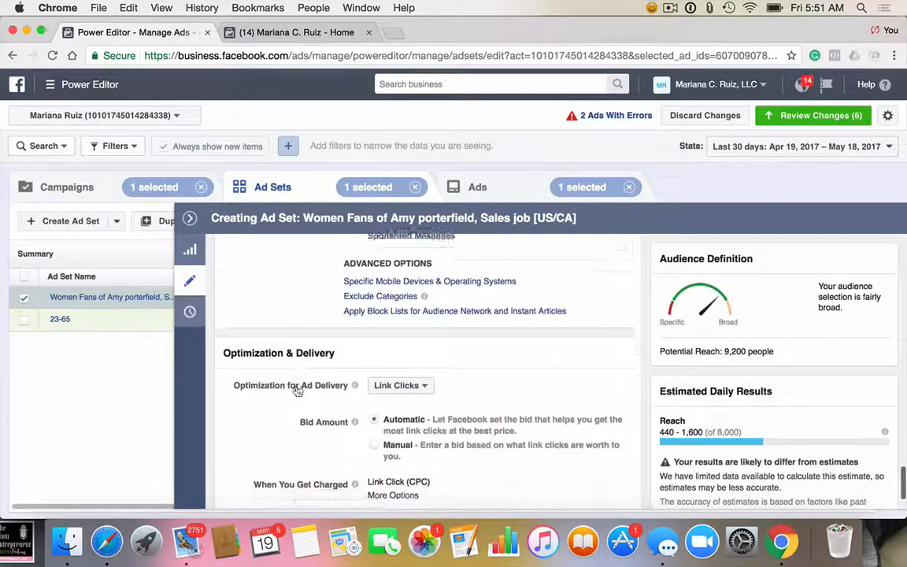
scroll(296, 390, "up", 6)
scroll(296, 389, "up", 3)
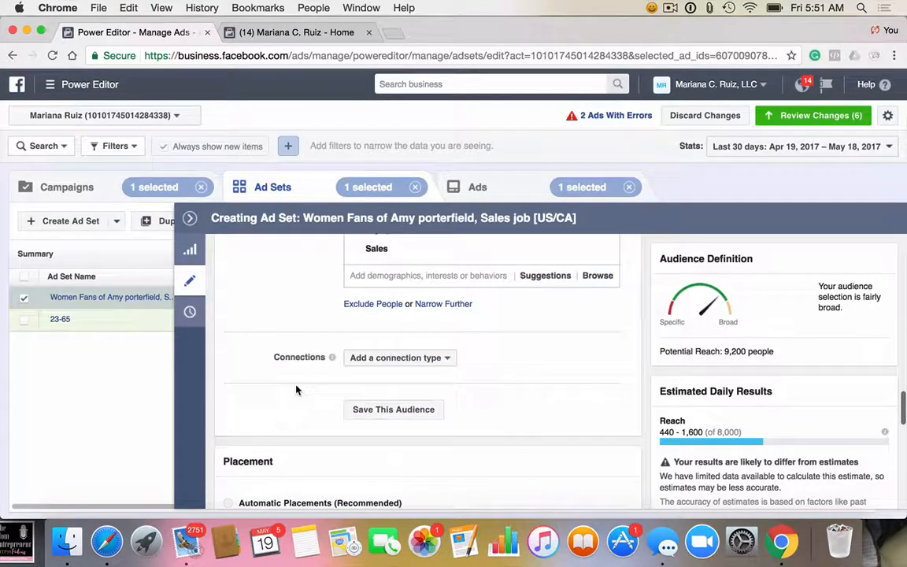
left_click(397, 415)
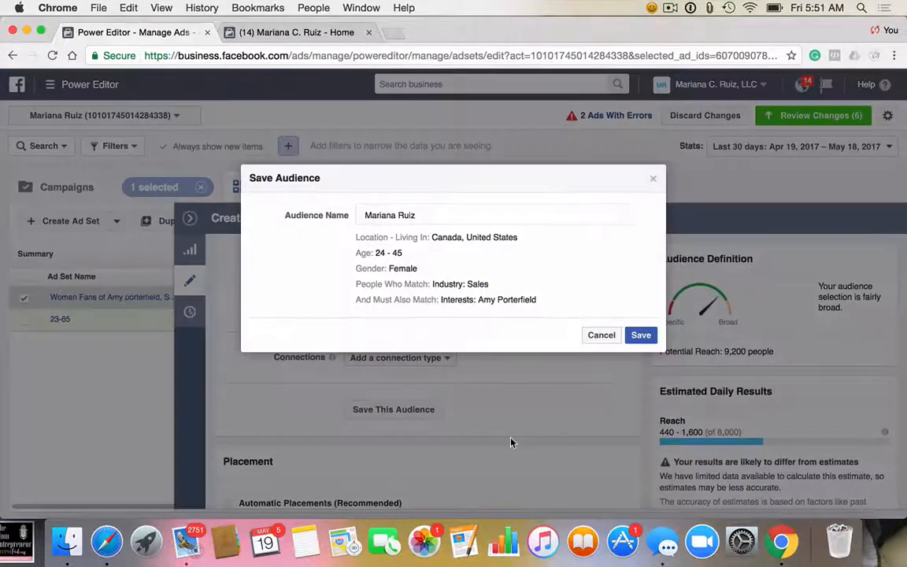
left_click(641, 337)
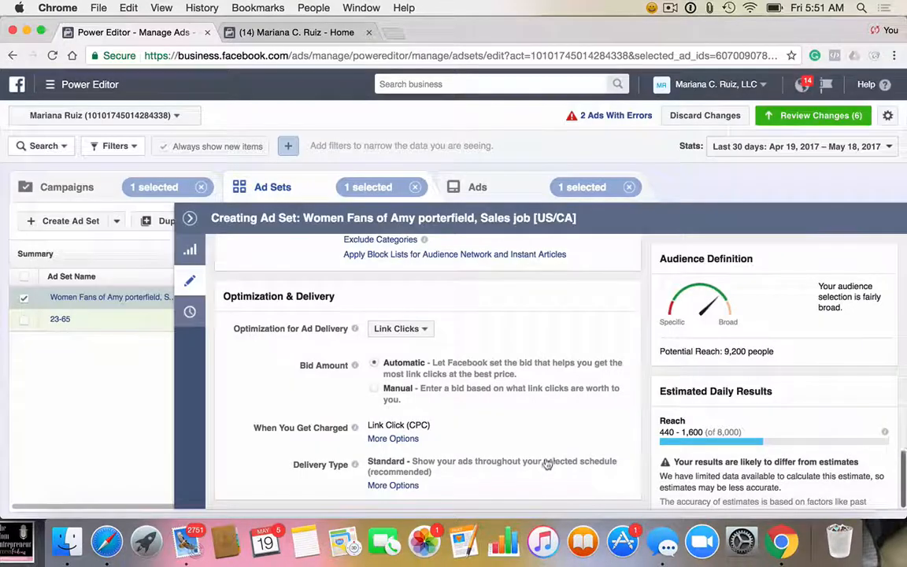
scroll(479, 359, "up", 5)
scroll(479, 359, "up", 15)
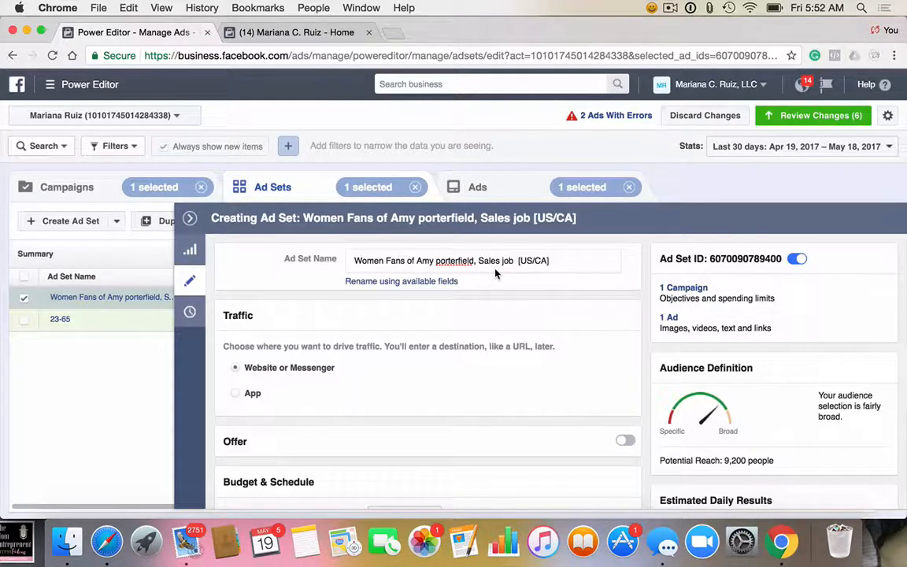
scroll(496, 273, "down", 1)
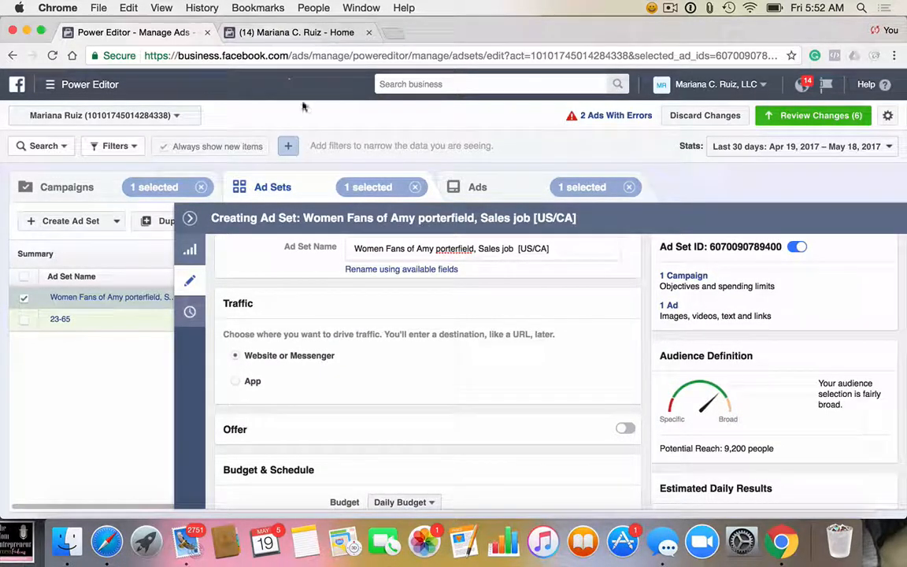
left_click(283, 33)
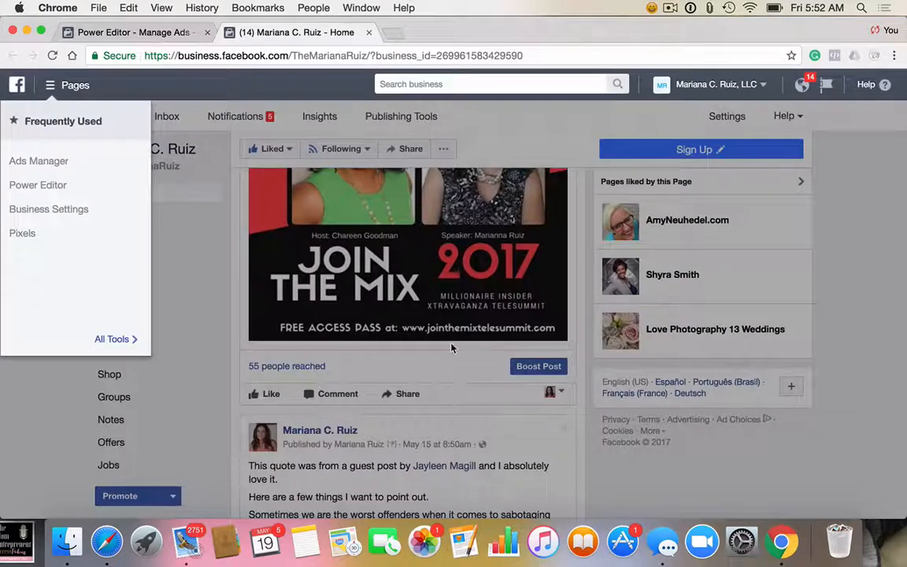
left_click(117, 338)
left_click(228, 429)
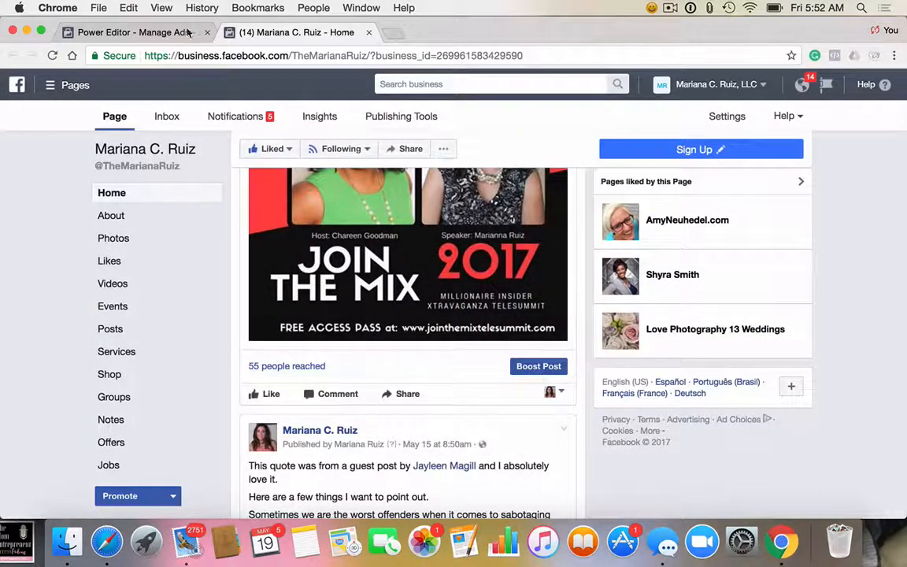
left_click(134, 32)
scroll(389, 378, "up", 1)
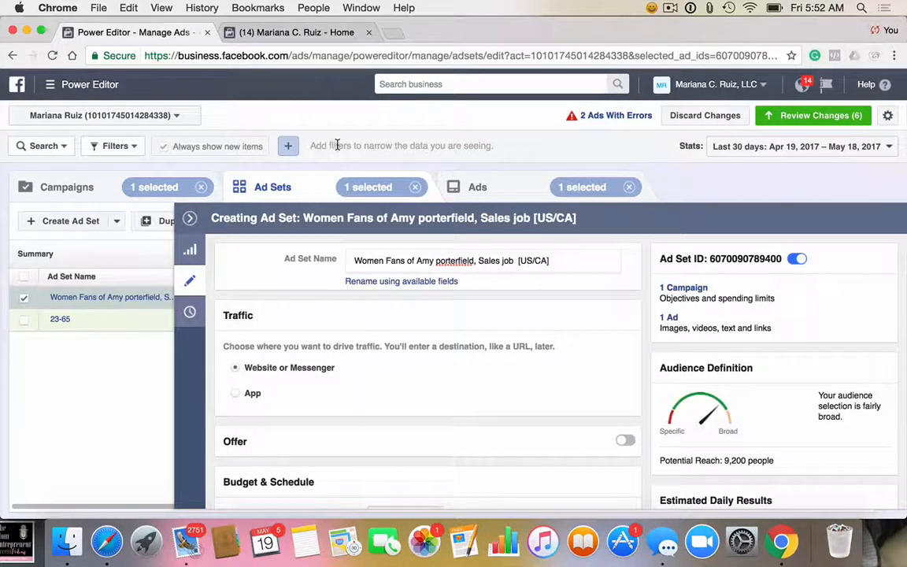
Step: Examine the audience choices for boosting the page's "Join the Mix" telesummit post, and cancel the promotion
left_click(298, 35)
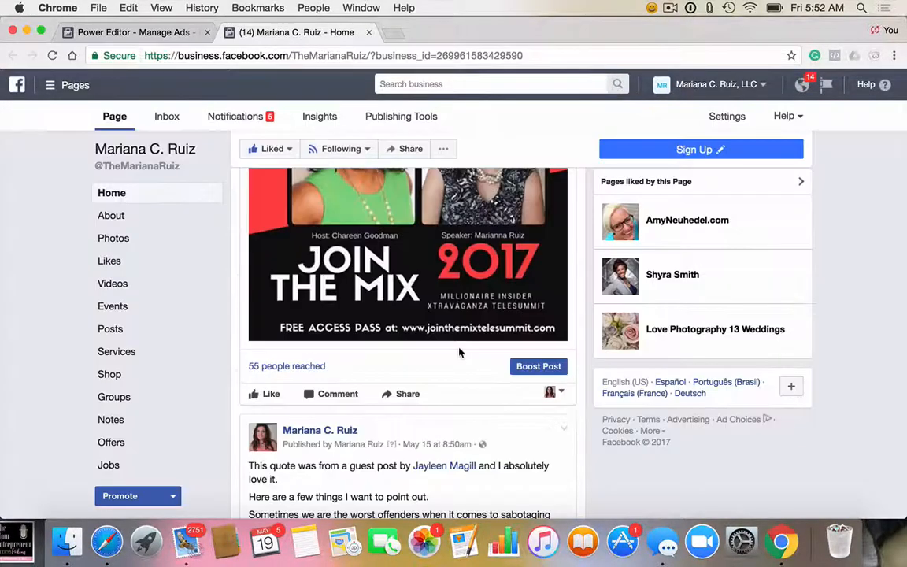
left_click(537, 366)
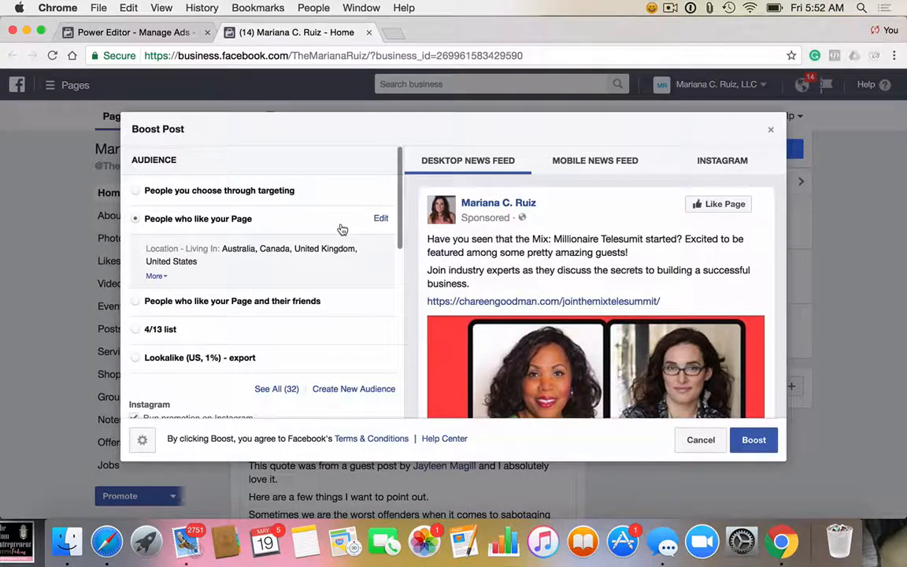
left_click(126, 33)
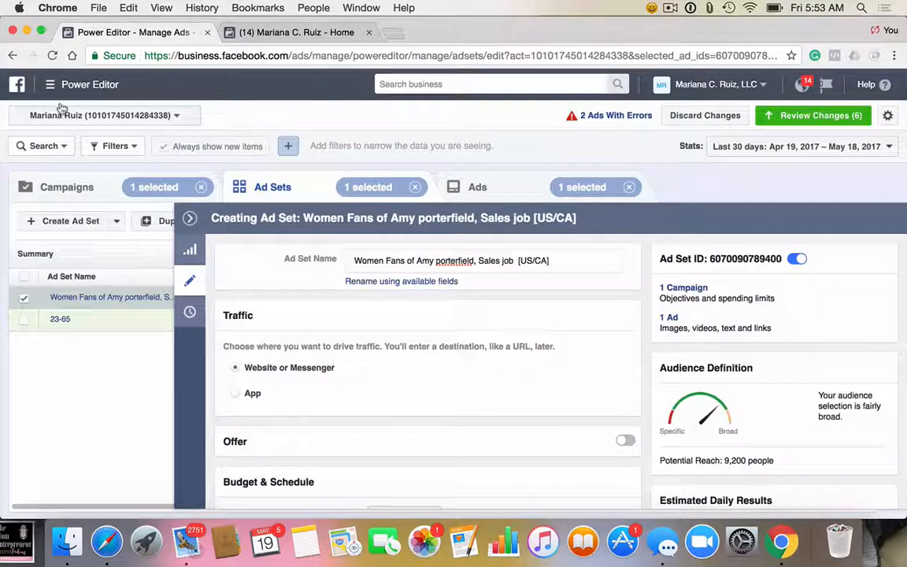
left_click(267, 33)
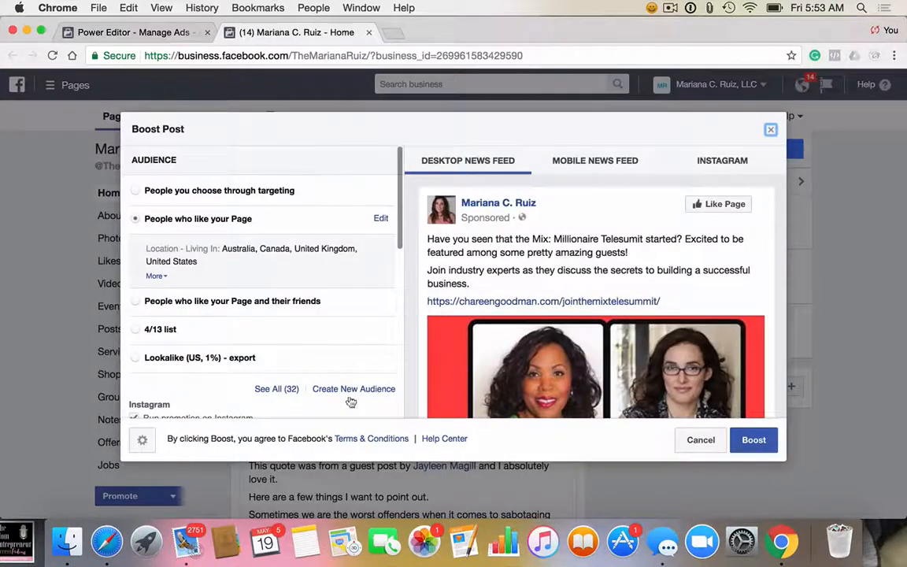
left_click(768, 130)
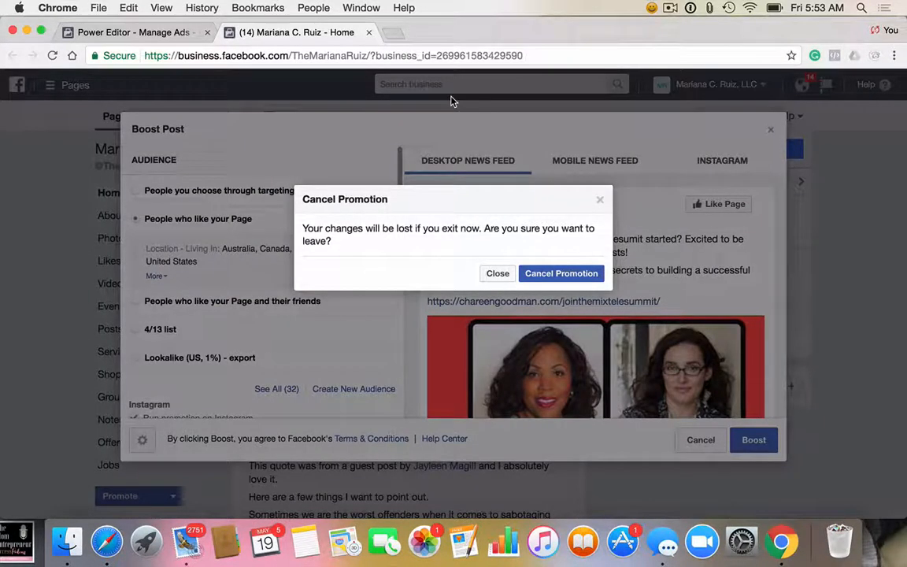
left_click(499, 273)
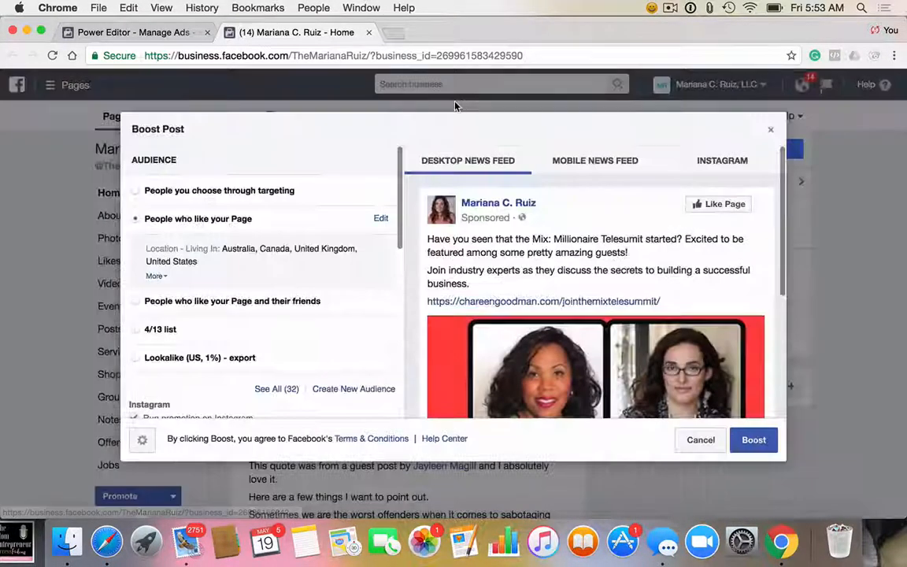
left_click(703, 445)
left_click(542, 275)
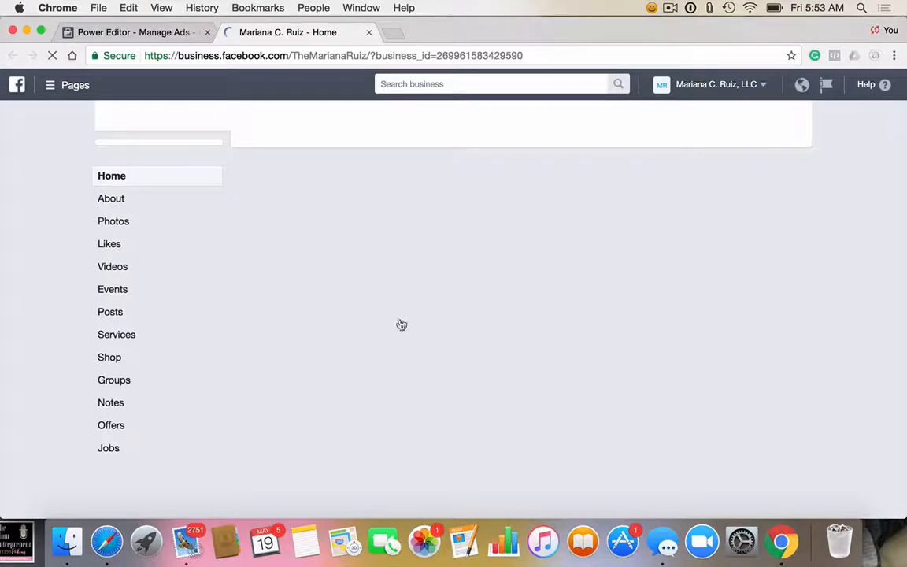
Step: Open the "Manifesting Clients" live video from the page and bring up its Boost Post settings
scroll(400, 324, "down", 5)
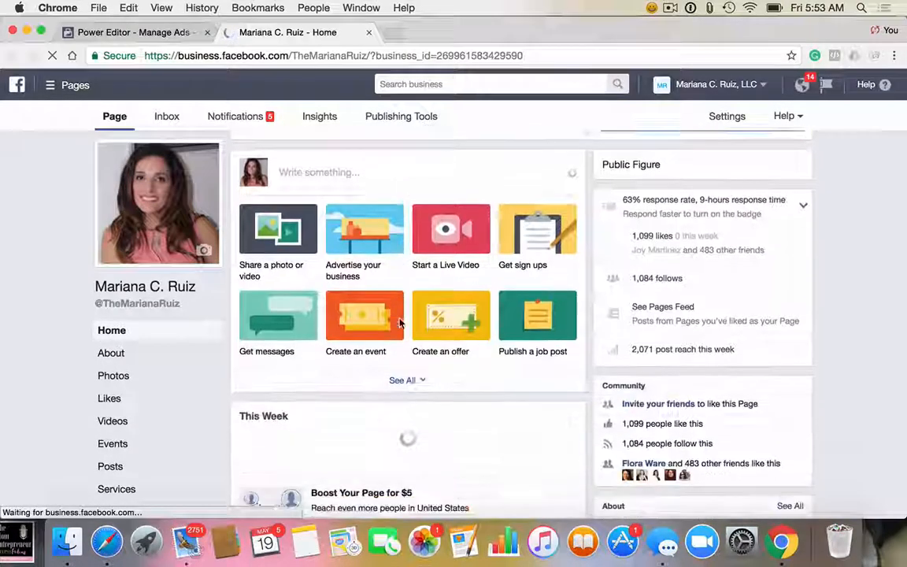
scroll(400, 323, "down", 10)
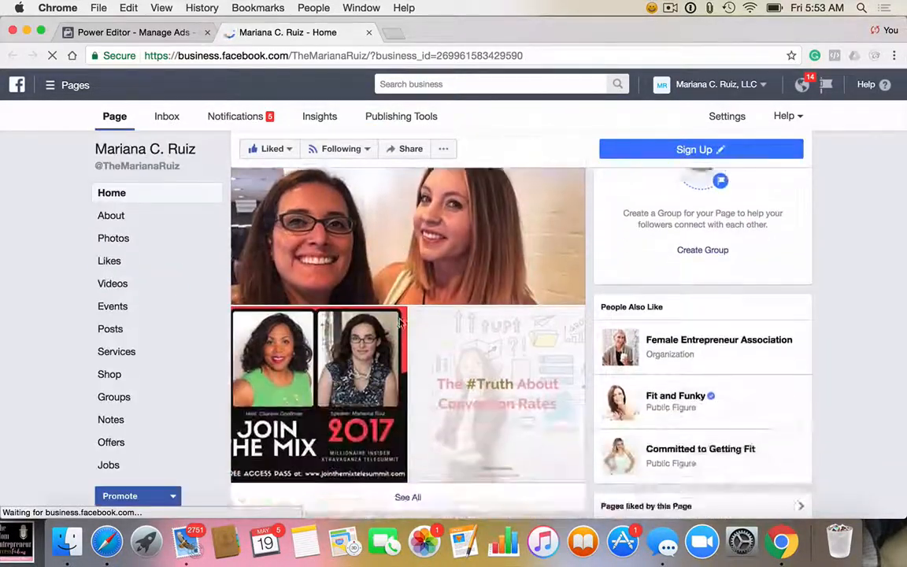
scroll(400, 322, "down", 7)
left_click(507, 275)
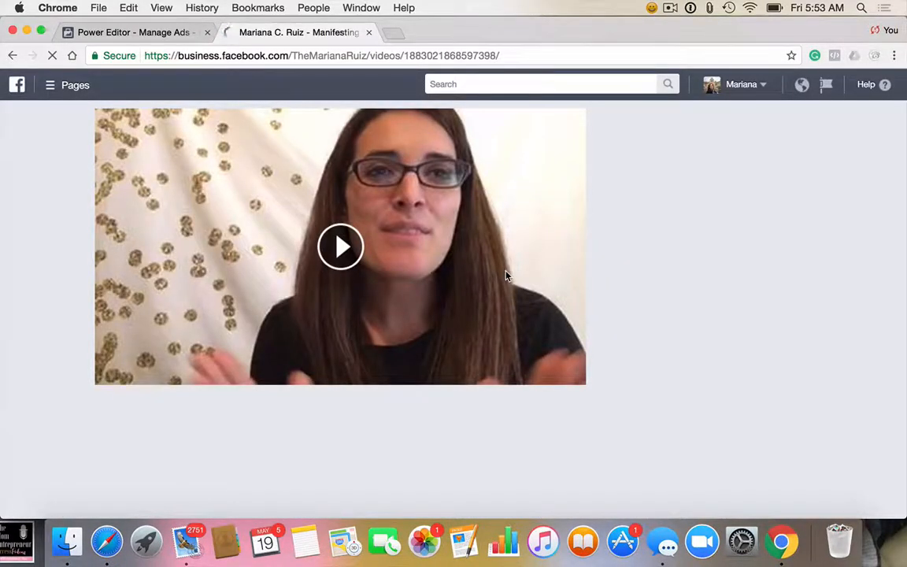
scroll(512, 438, "down", 2)
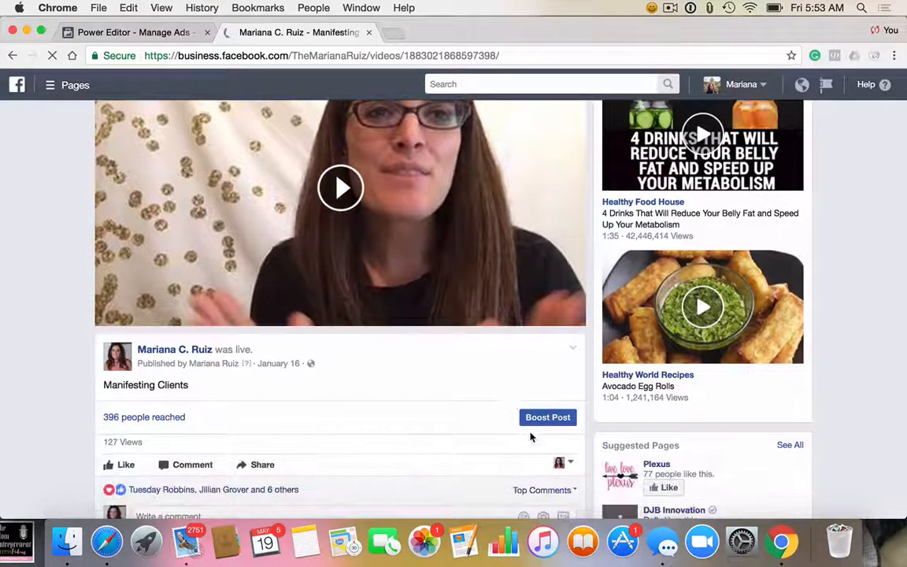
left_click(540, 416)
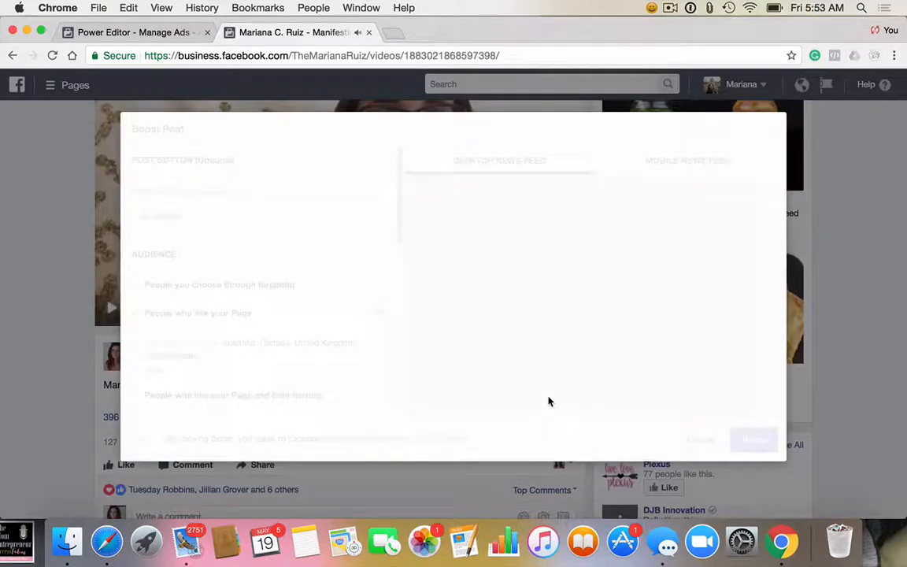
Step: Expand the full list of audiences available for boosting the video, examine the saved ones, and cancel the promotion
scroll(313, 365, "down", 3)
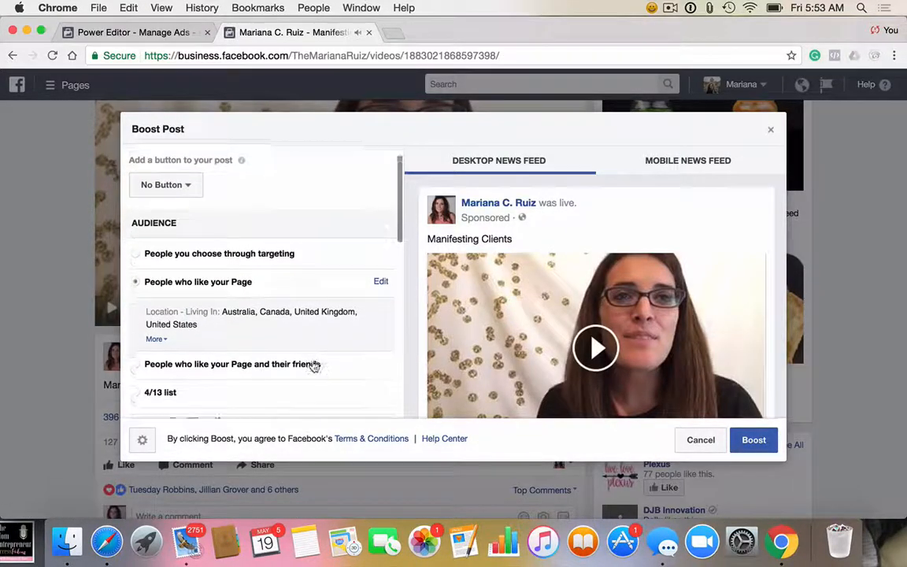
scroll(313, 364, "down", 2)
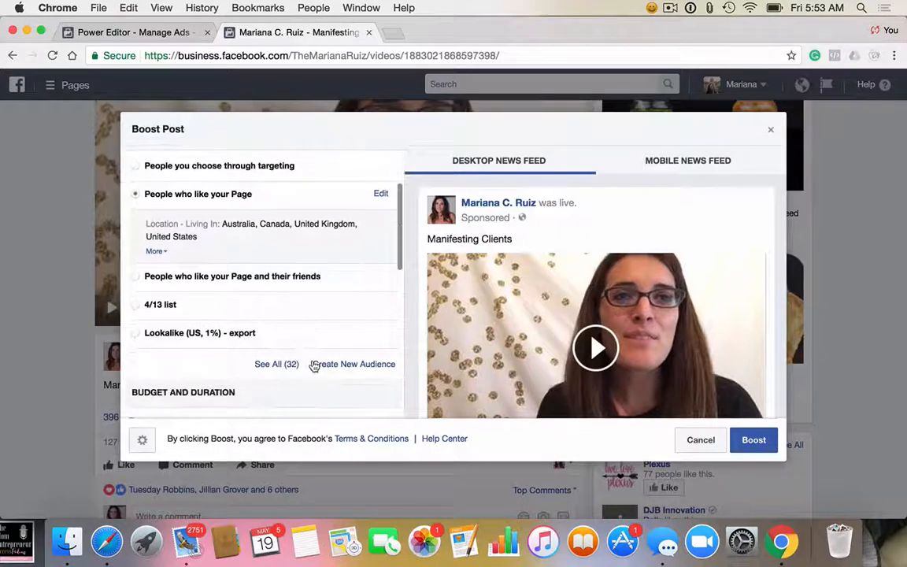
left_click(285, 372)
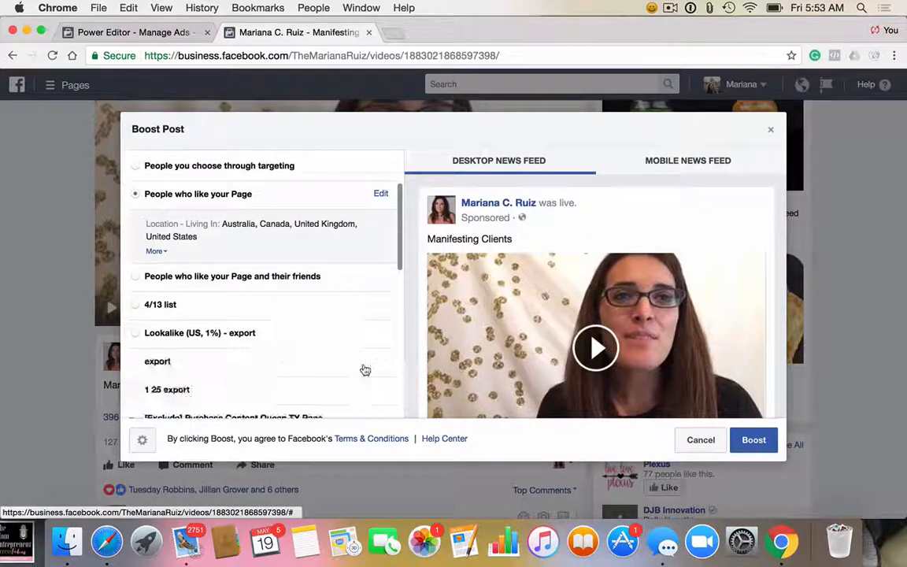
scroll(348, 366, "down", 5)
scroll(349, 364, "down", 10)
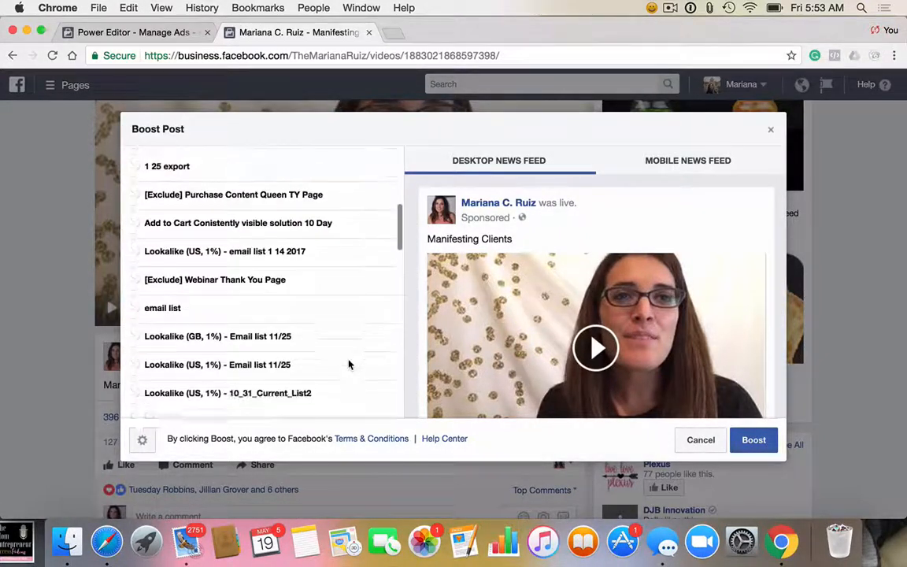
scroll(349, 363, "down", 4)
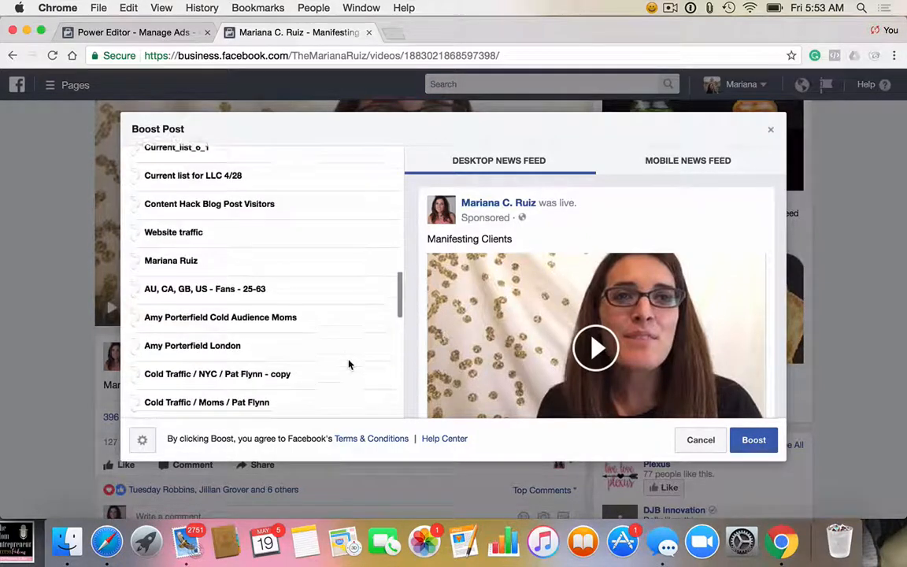
scroll(350, 365, "down", 2)
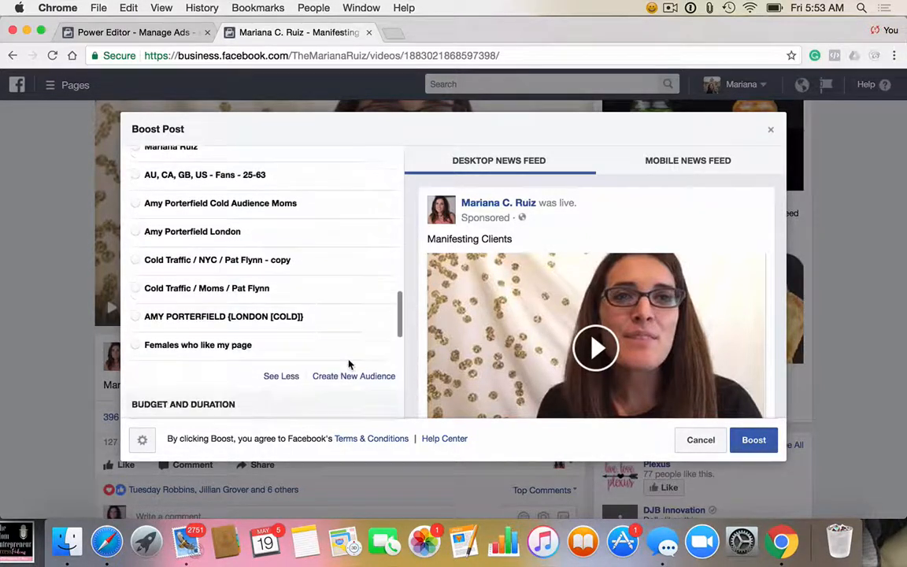
scroll(350, 364, "up", 2)
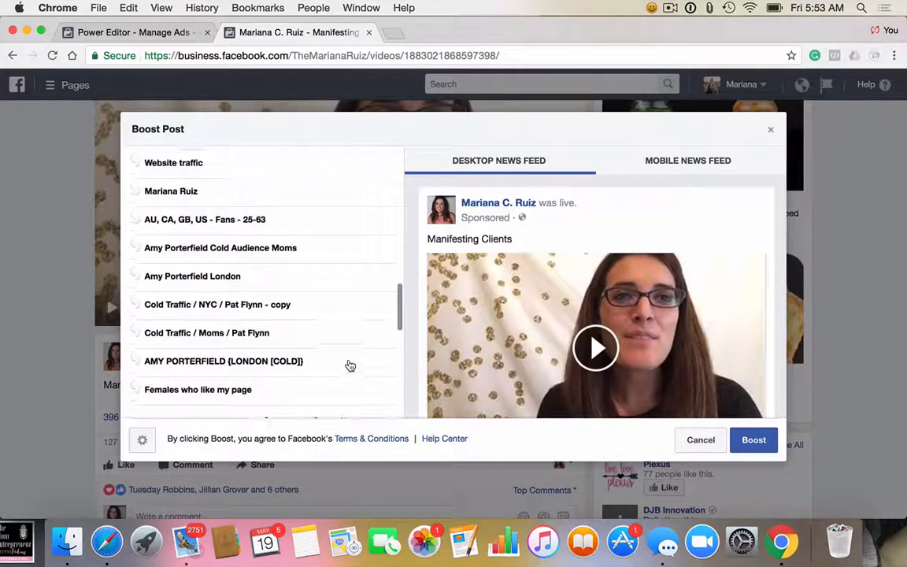
scroll(349, 364, "up", 4)
scroll(348, 365, "up", 4)
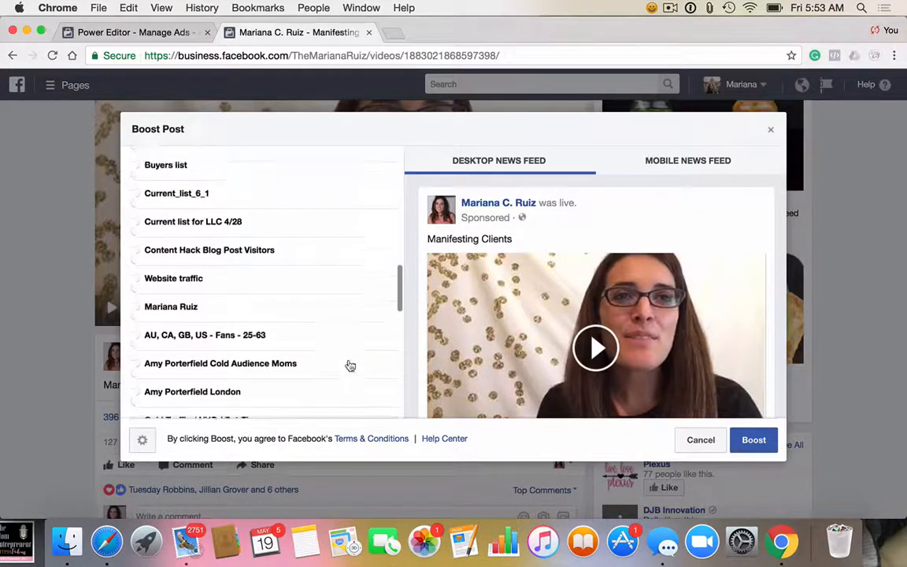
left_click(770, 130)
left_click(549, 274)
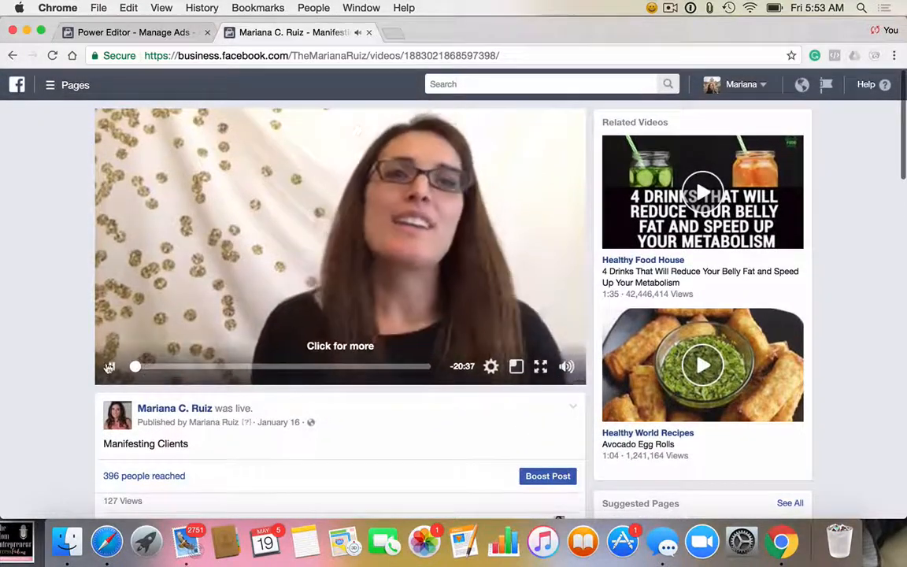
Step: Pause the live video, return to Power Editor, and open the ad set's saved audience for editing
left_click(220, 138)
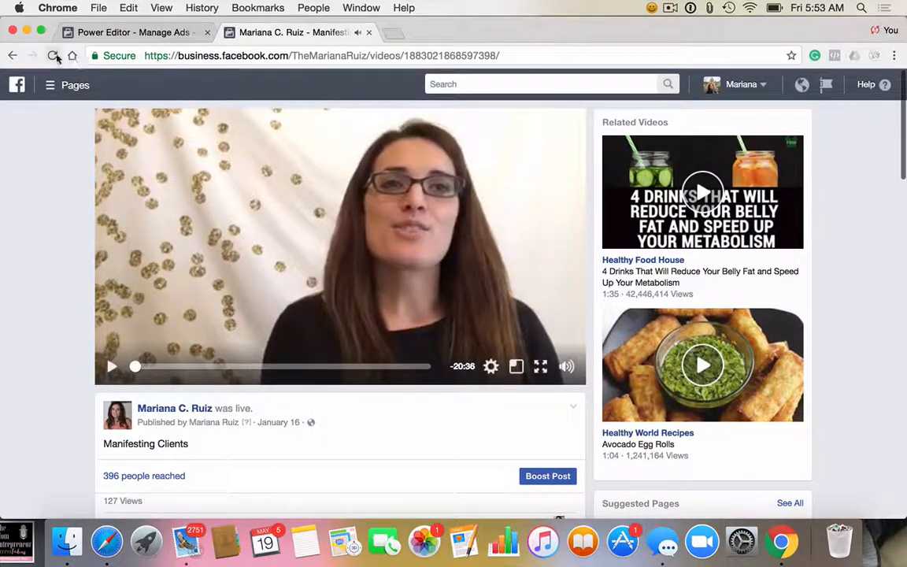
left_click(130, 32)
scroll(463, 426, "down", 3)
scroll(463, 426, "down", 10)
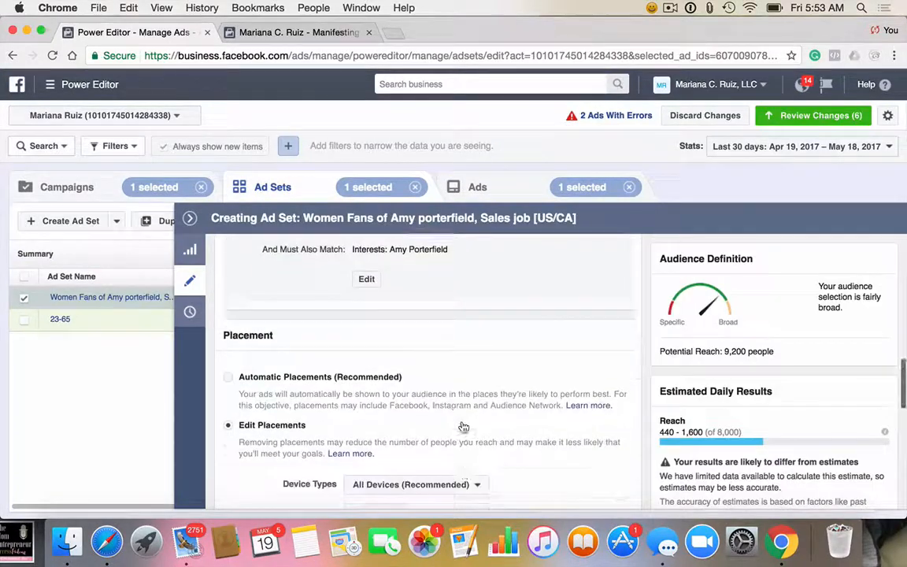
scroll(463, 426, "up", 8)
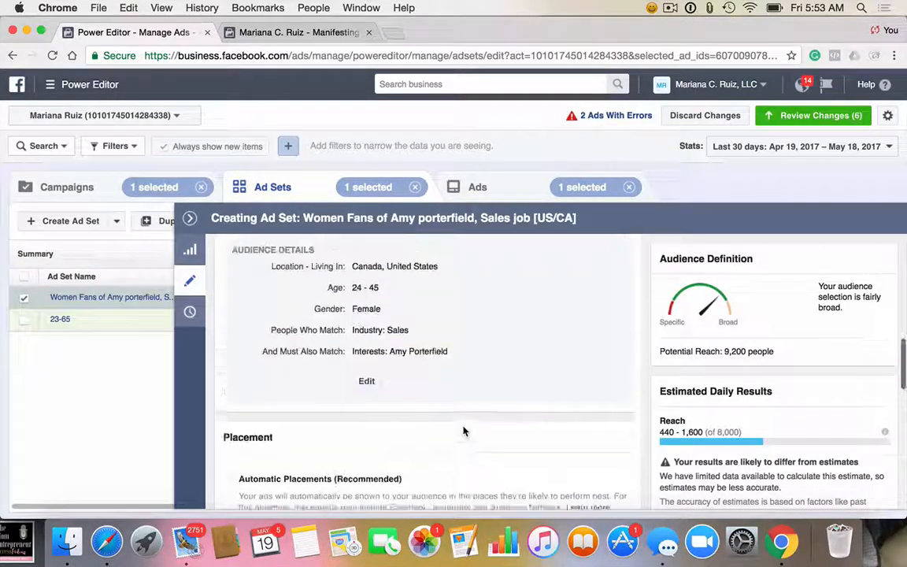
scroll(464, 431, "down", 2)
scroll(463, 431, "down", 2)
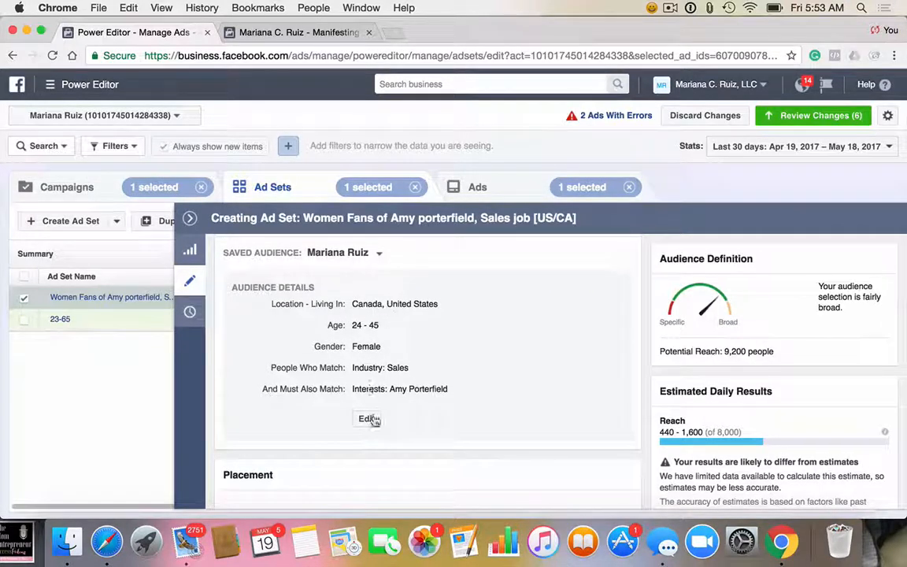
left_click(367, 418)
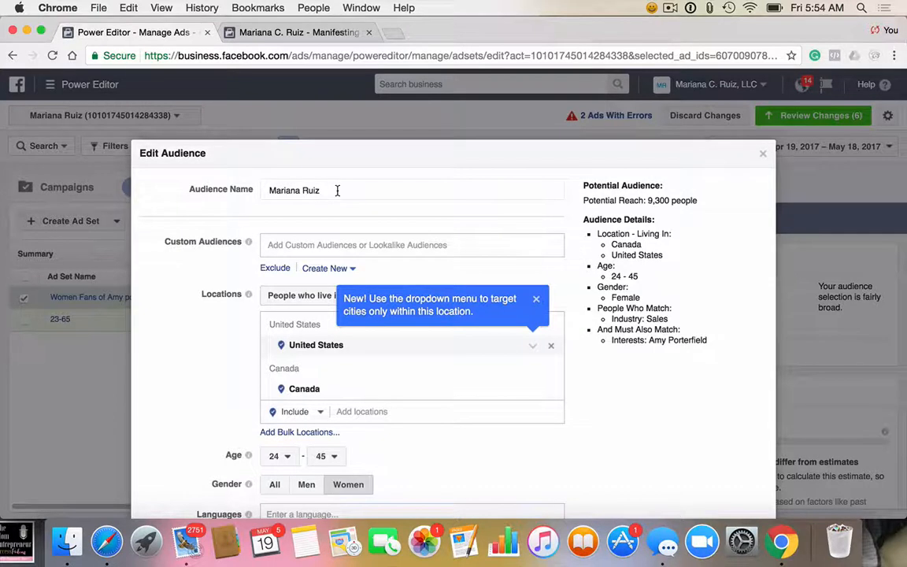
Step: Rename the saved audience as "Amyporterfield Women Fans, Sales job [US/CA]"
left_click_drag(337, 190, 263, 194)
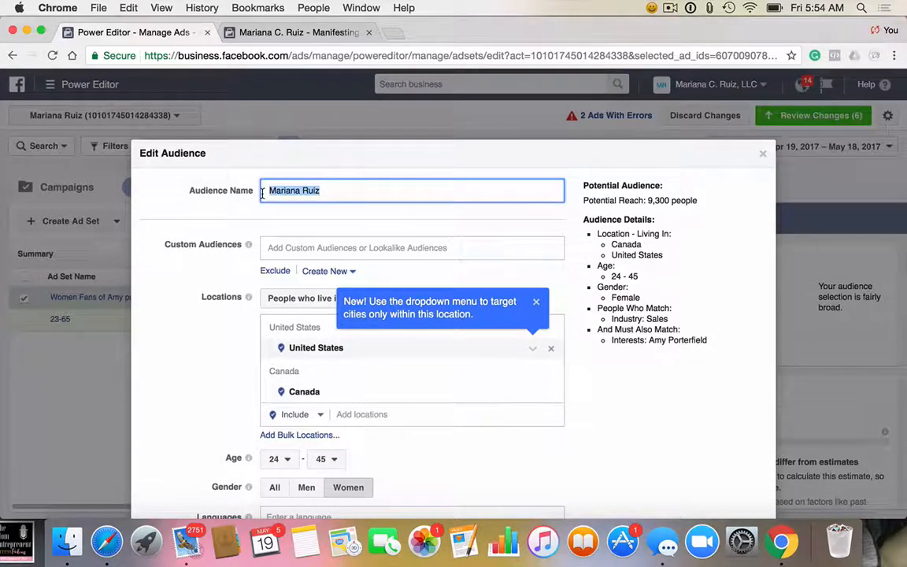
key("BackSpace")
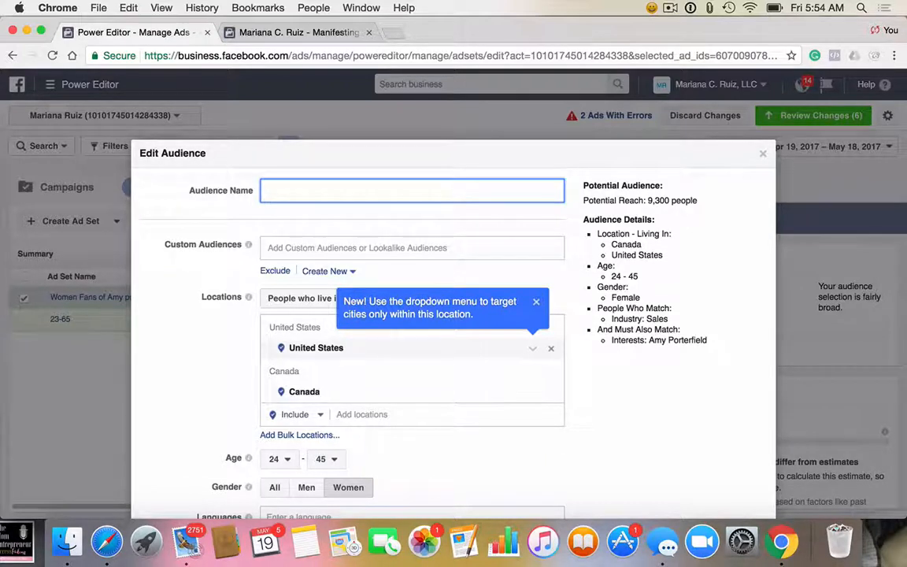
type("Amyporterfield ")
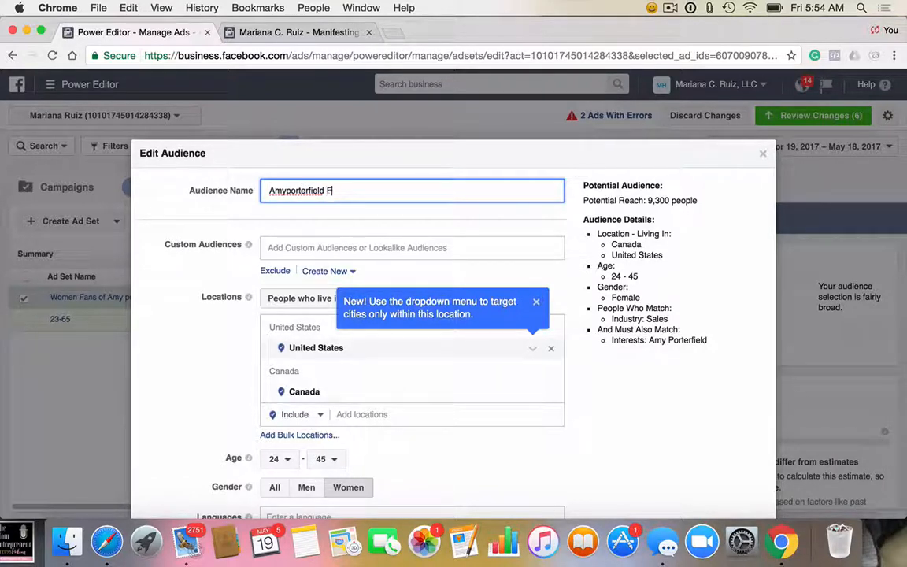
type("Women Fans,")
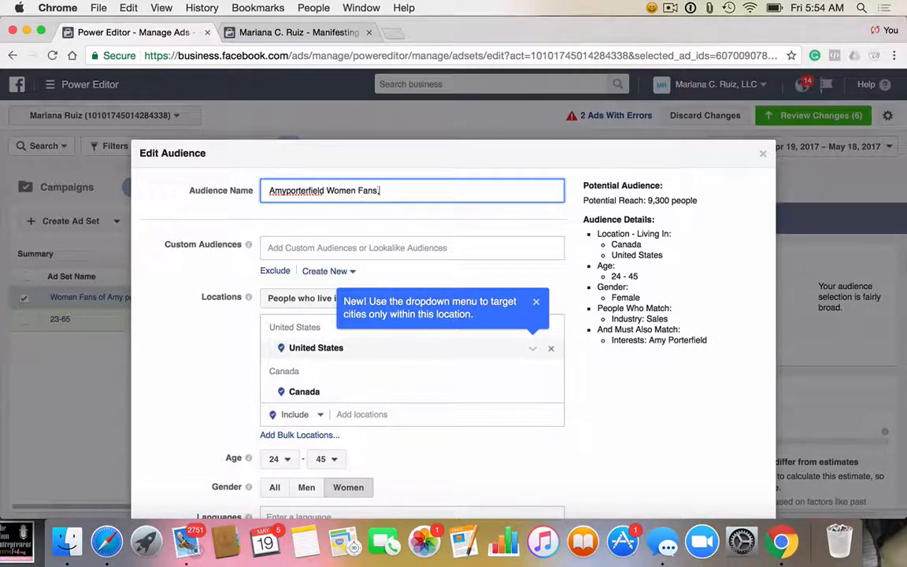
type(" Sales job [US/Ca")
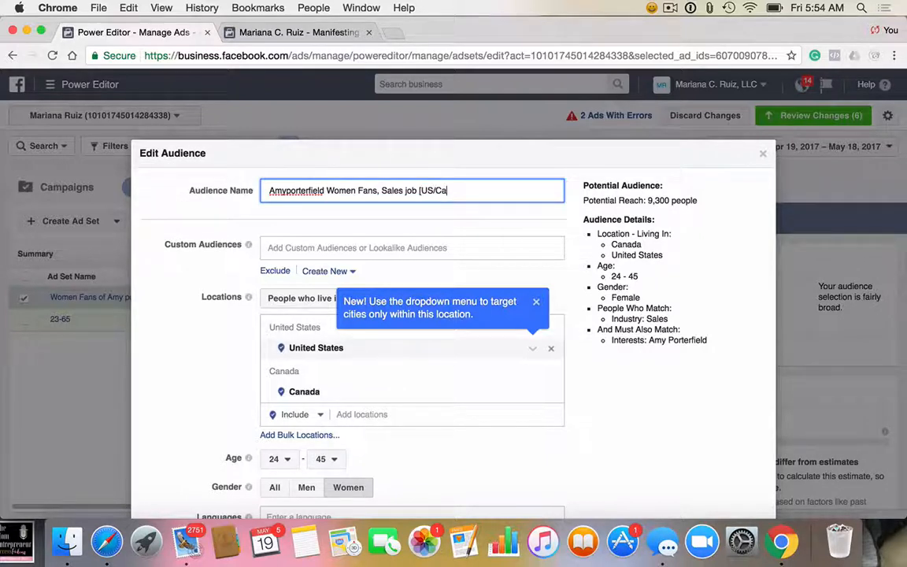
key("BackSpace")
type("A]")
Step: Review the audience's targeting settings and update the existing saved audience with the changes
left_click(611, 437)
scroll(612, 436, "down", 1)
scroll(611, 436, "up", 1)
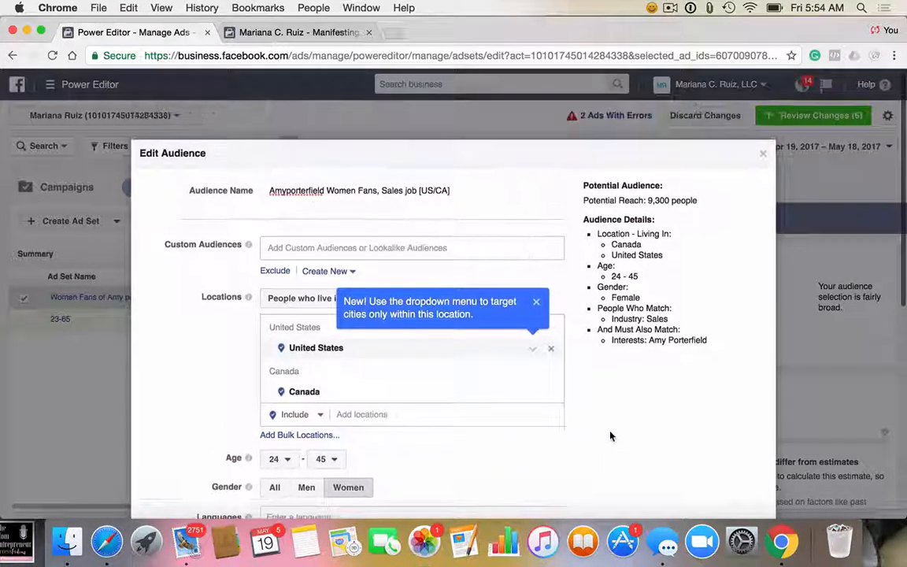
scroll(585, 382, "down", 10)
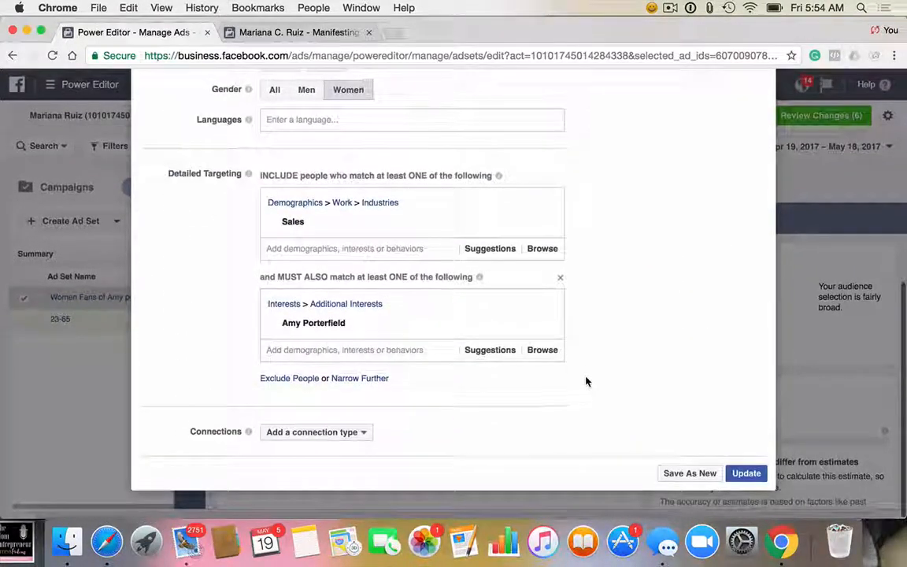
left_click(752, 480)
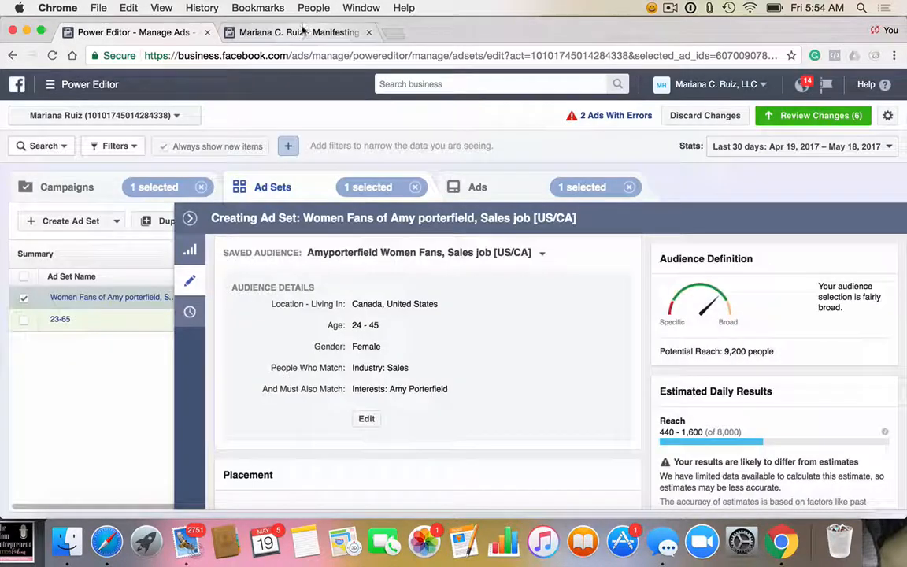
Step: Look through the audiences offered for boosting the "Manifesting Clients" video, and close the boost settings
left_click(301, 33)
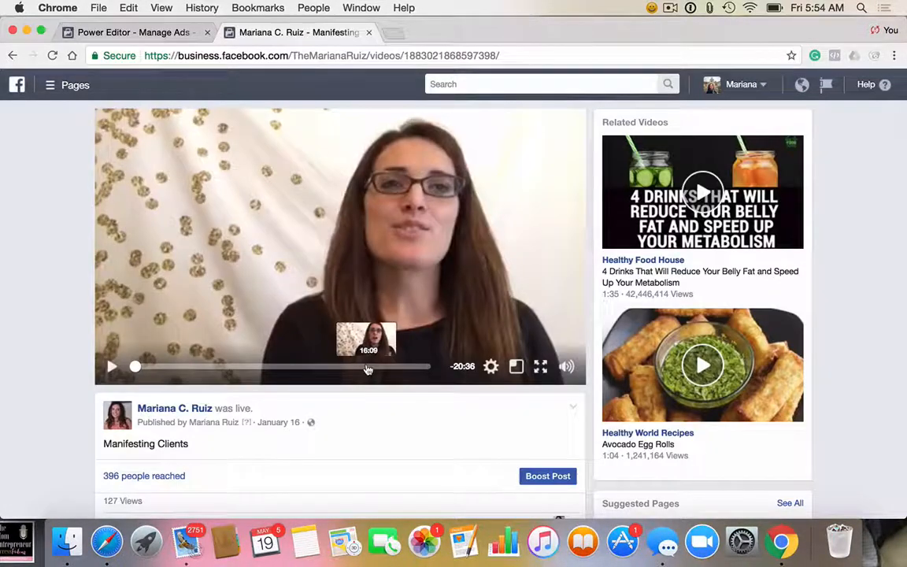
left_click(558, 482)
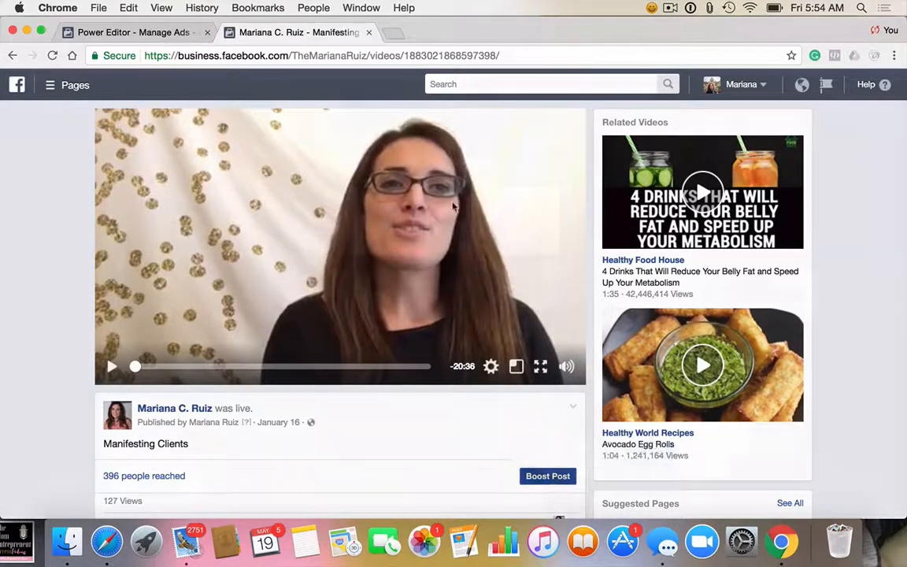
scroll(294, 325, "down", 5)
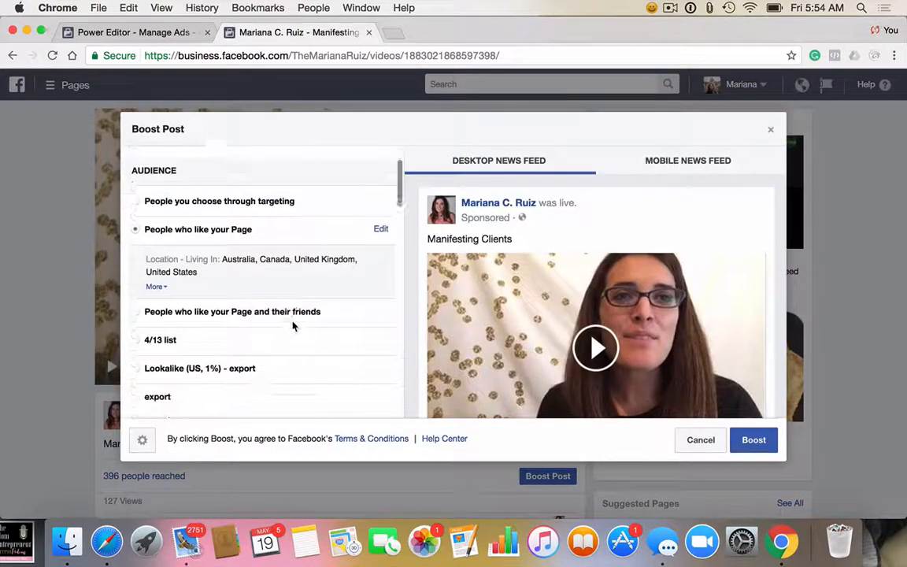
scroll(294, 328, "down", 10)
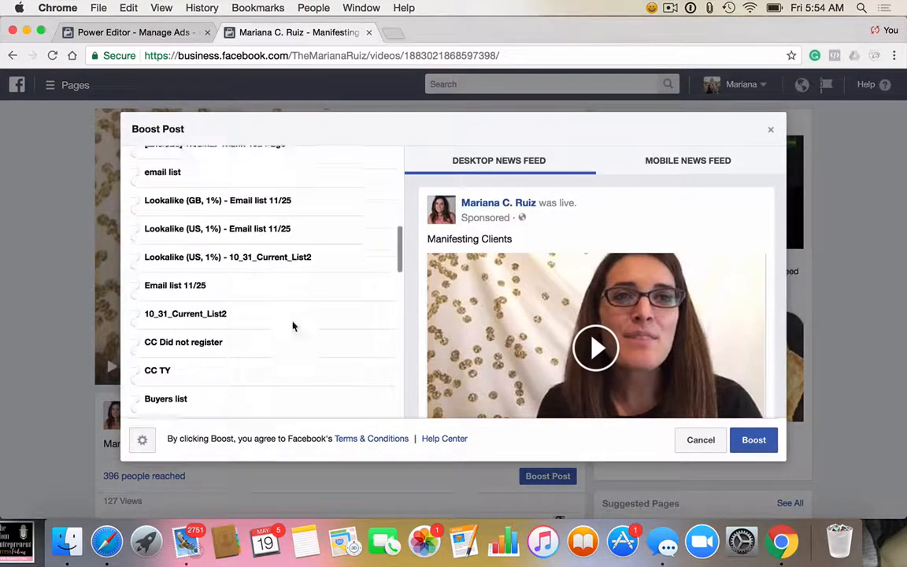
scroll(294, 326, "up", 15)
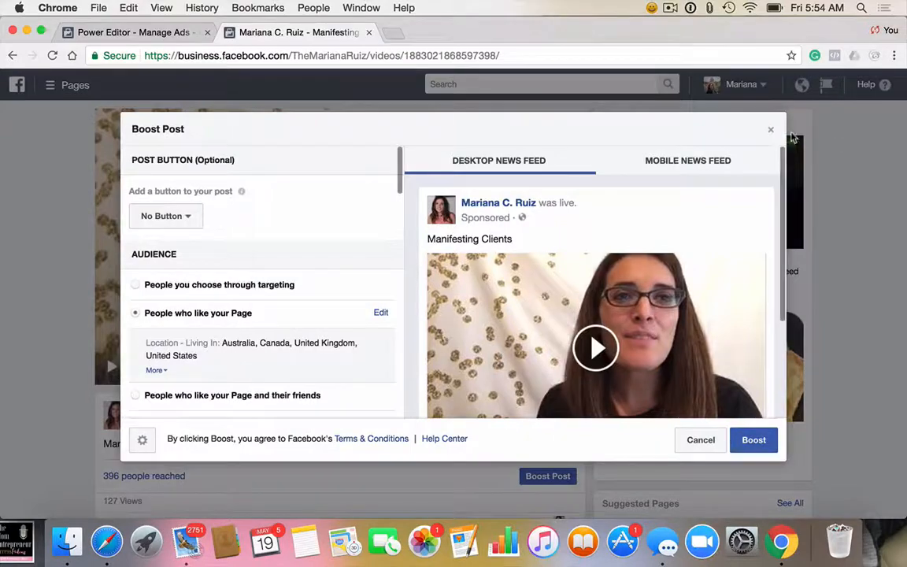
left_click(770, 130)
left_click(561, 274)
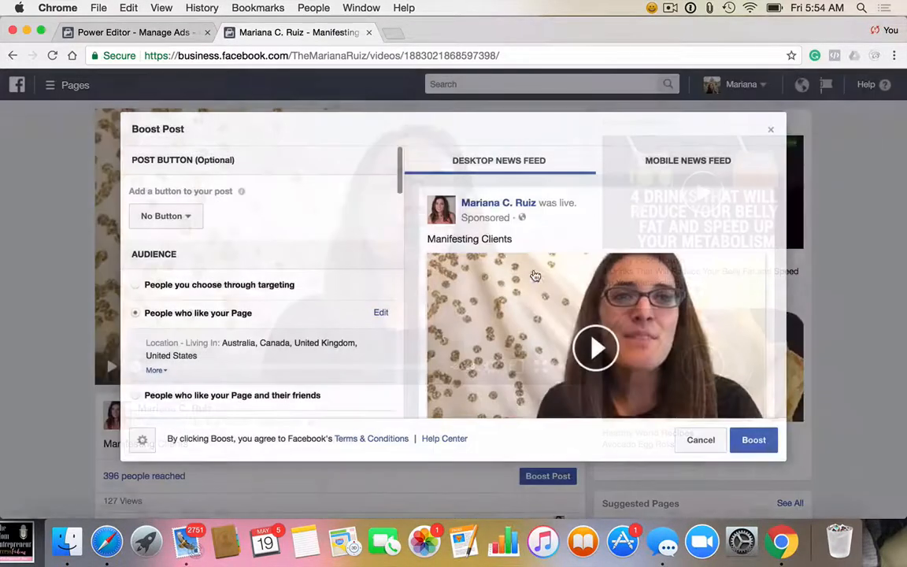
Step: Reload the video's page, pause playback, and expand the full audience list in its Boost Post settings
left_click(52, 55)
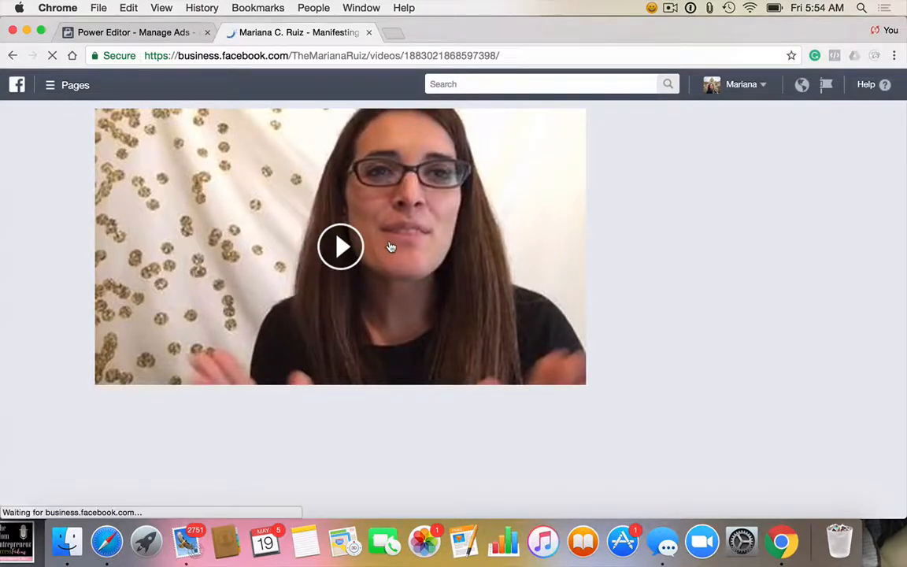
left_click(391, 201)
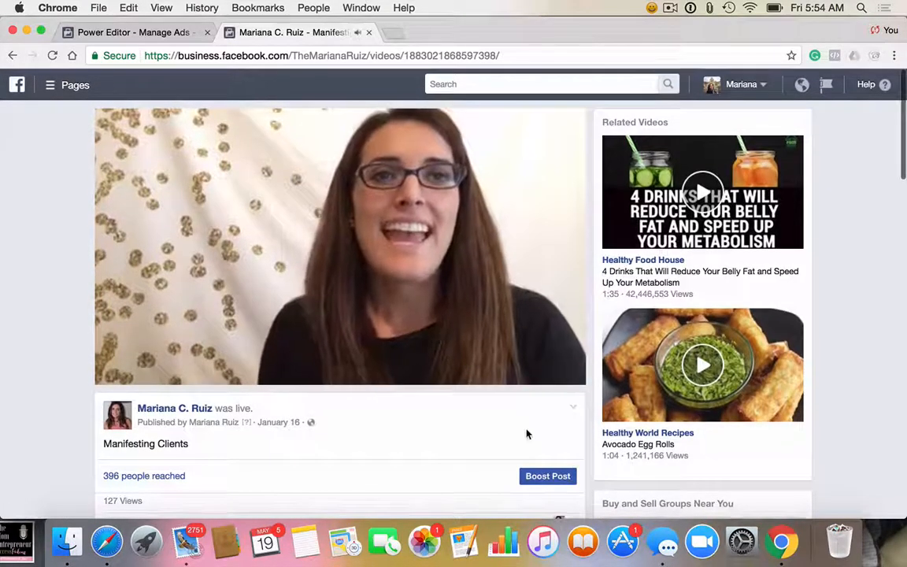
left_click(548, 475)
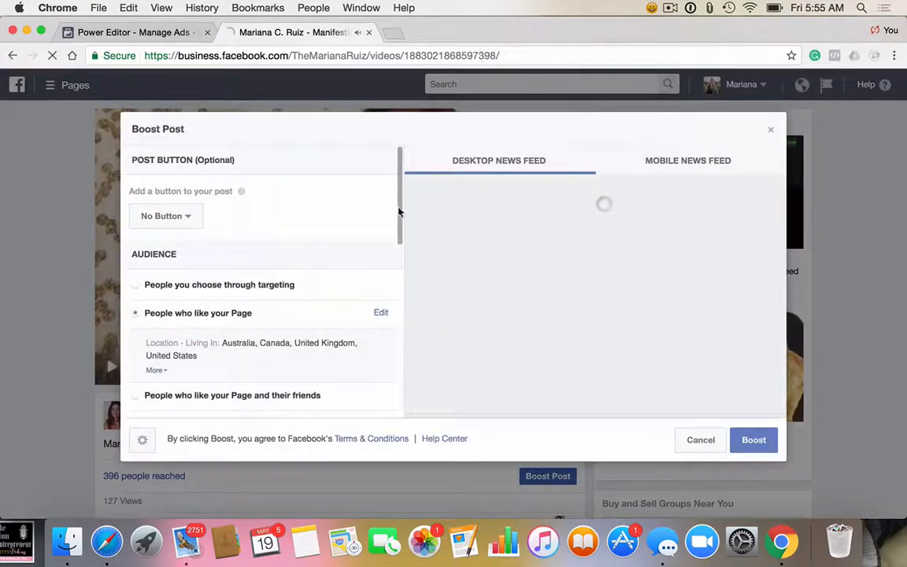
scroll(329, 337, "down", 5)
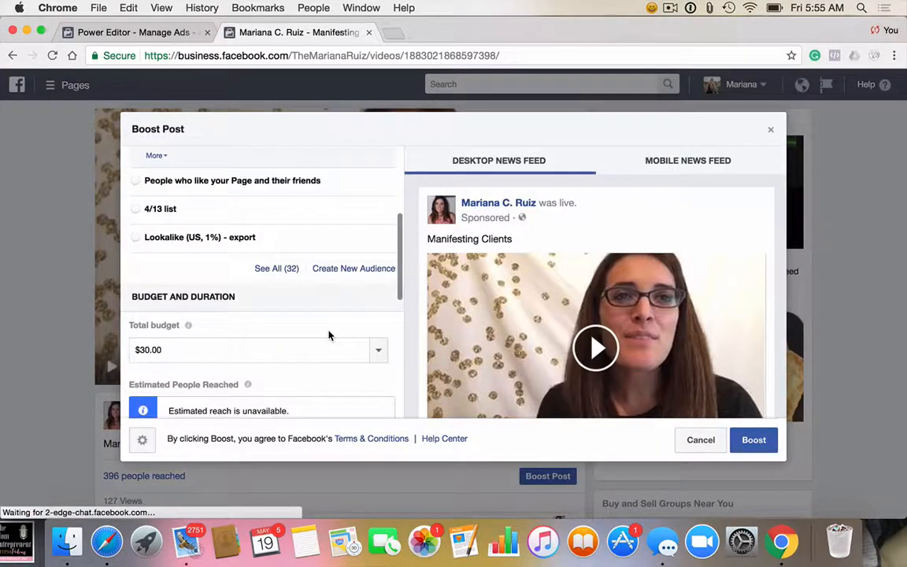
left_click(279, 271)
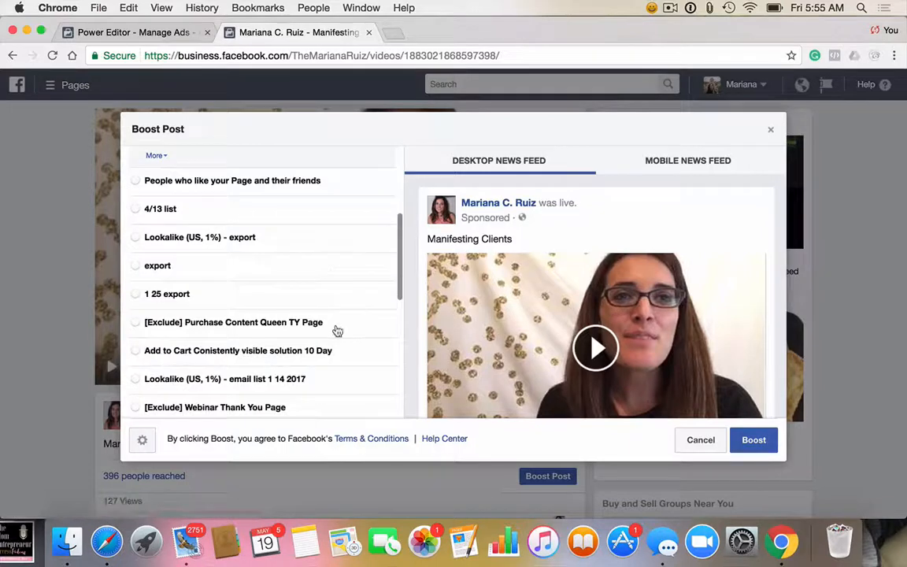
Step: Choose the saved audience "Amyporterfield Women Fans, Sales job [US/CA]" for the boosted video
scroll(337, 330, "down", 1)
scroll(337, 330, "down", 5)
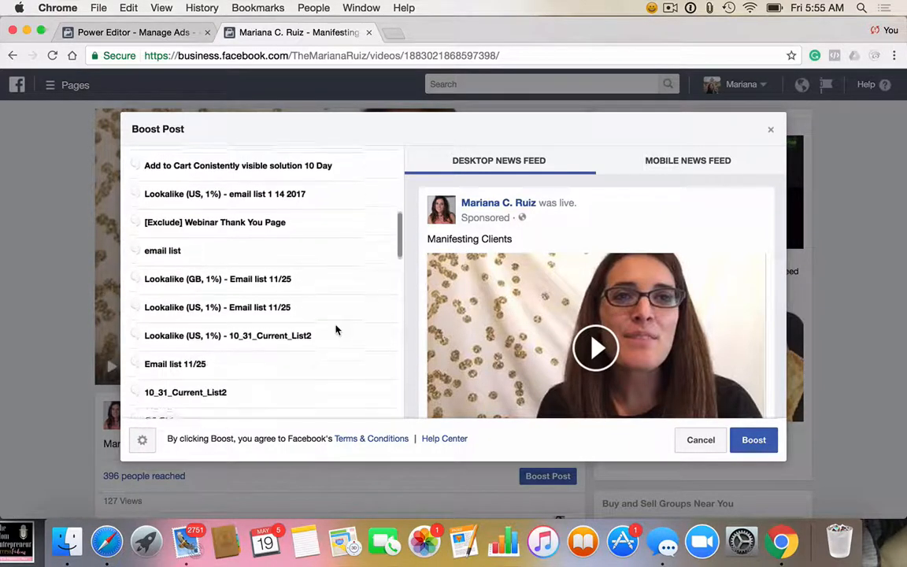
scroll(336, 330, "down", 7)
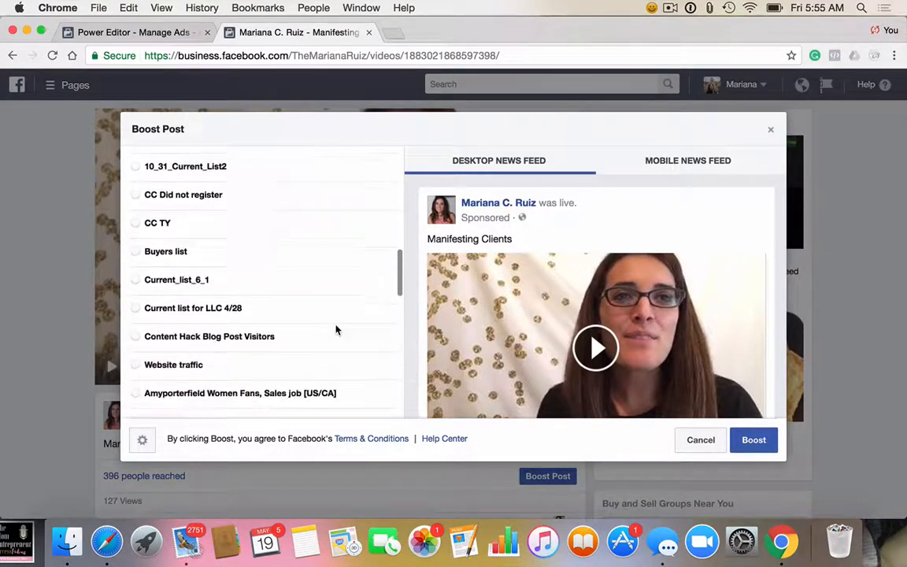
scroll(336, 330, "down", 1)
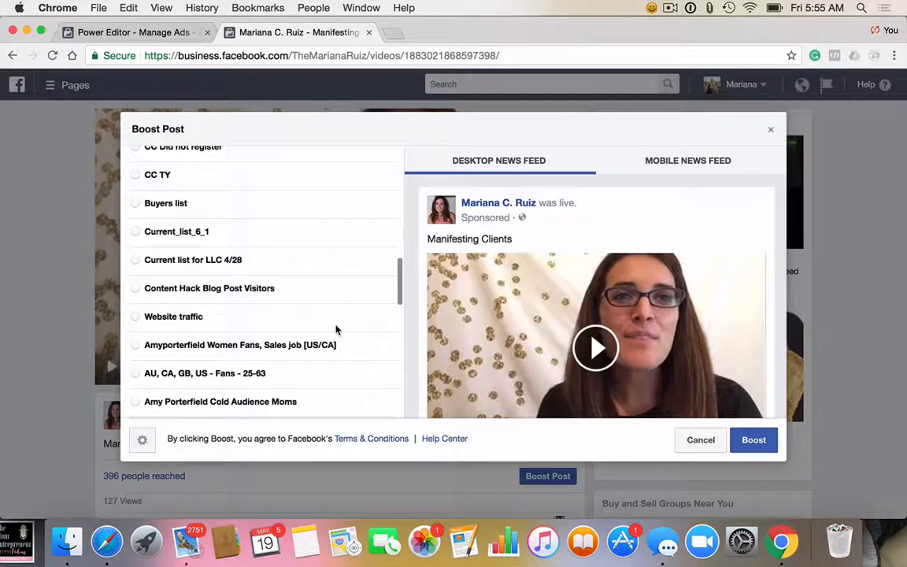
left_click(135, 346)
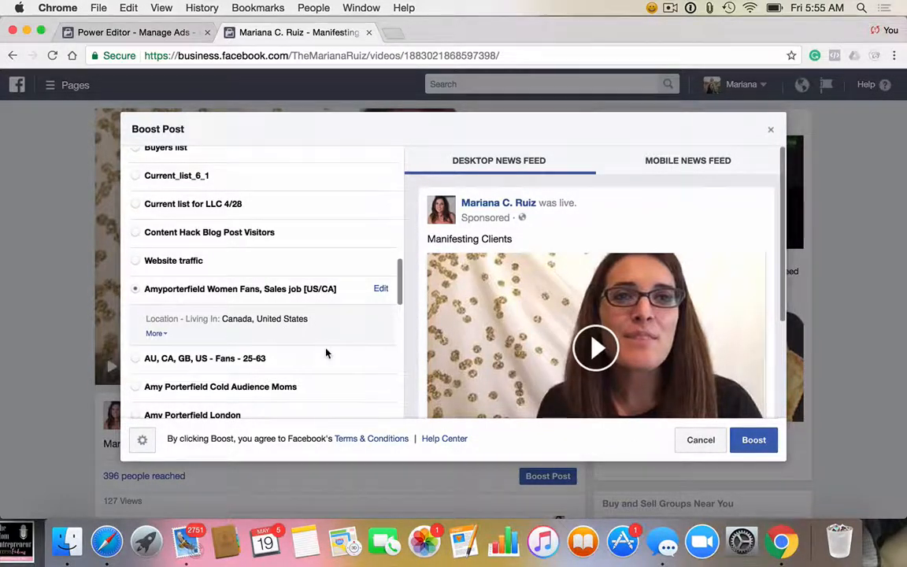
Step: Set the boost's total budget to $10.00
scroll(326, 353, "down", 10)
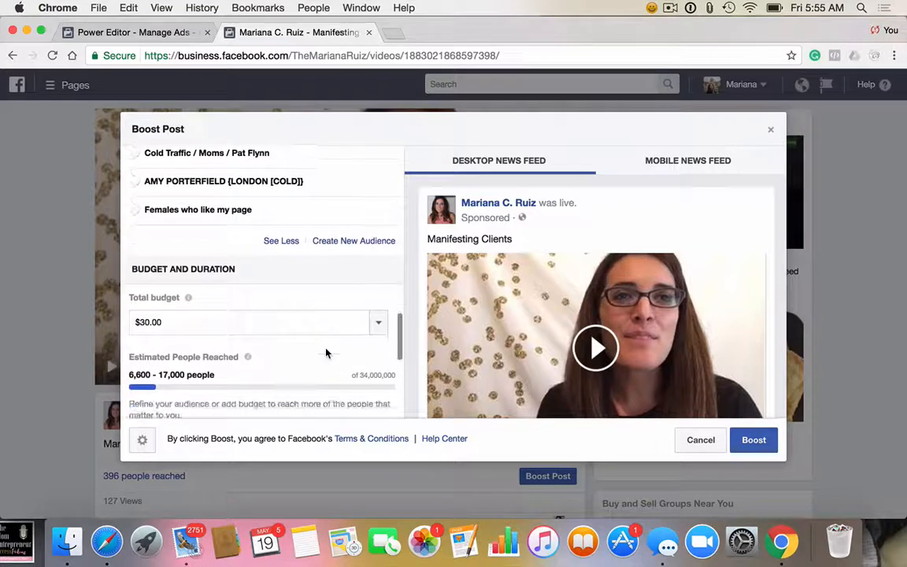
scroll(326, 353, "down", 2)
left_click(144, 291)
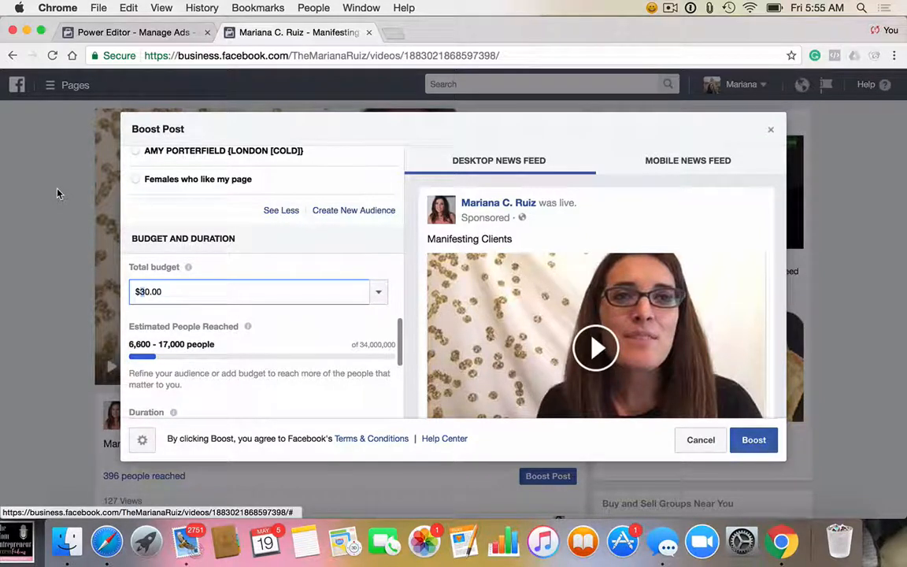
key("BackSpace")
type("1")
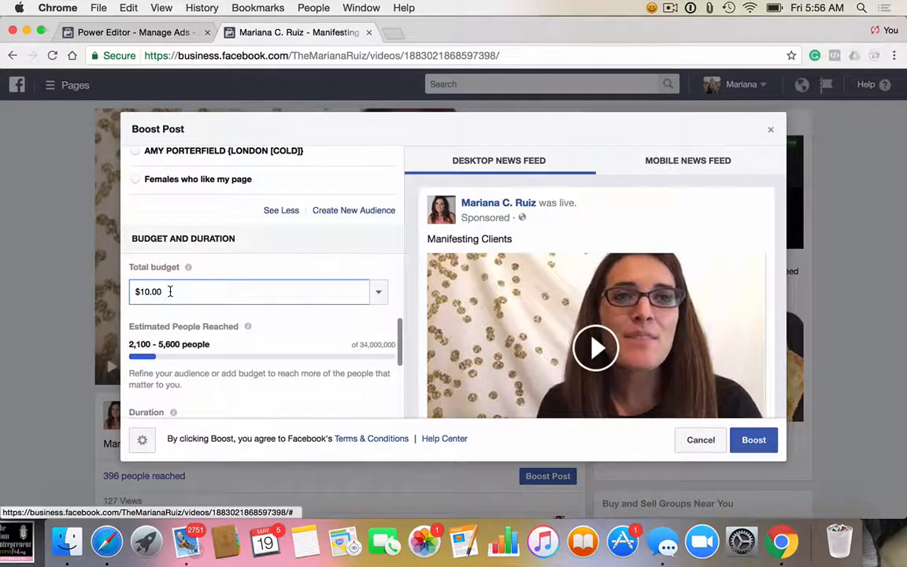
left_click(170, 291)
Step: Set the boost's duration to 7 days and check the resulting daily spend
scroll(188, 372, "down", 1)
scroll(189, 368, "down", 3)
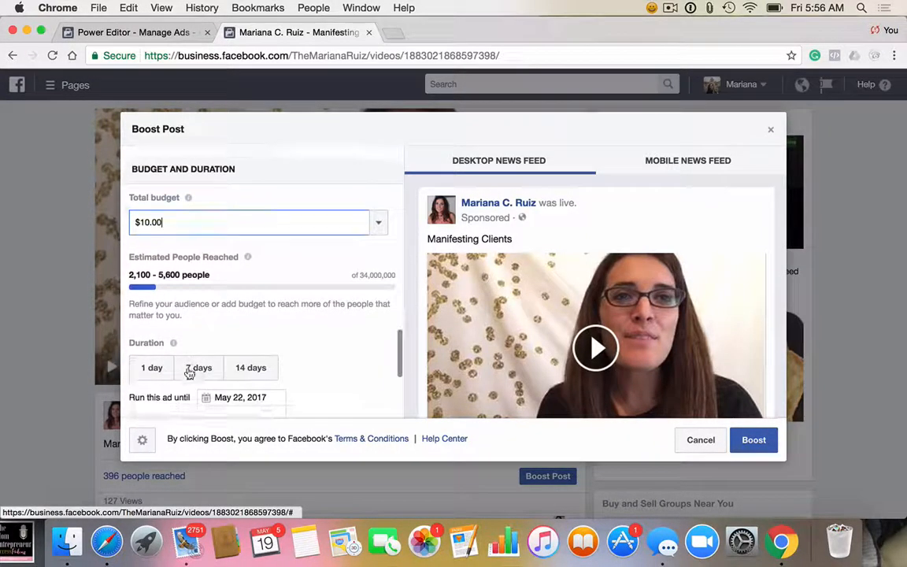
left_click(199, 334)
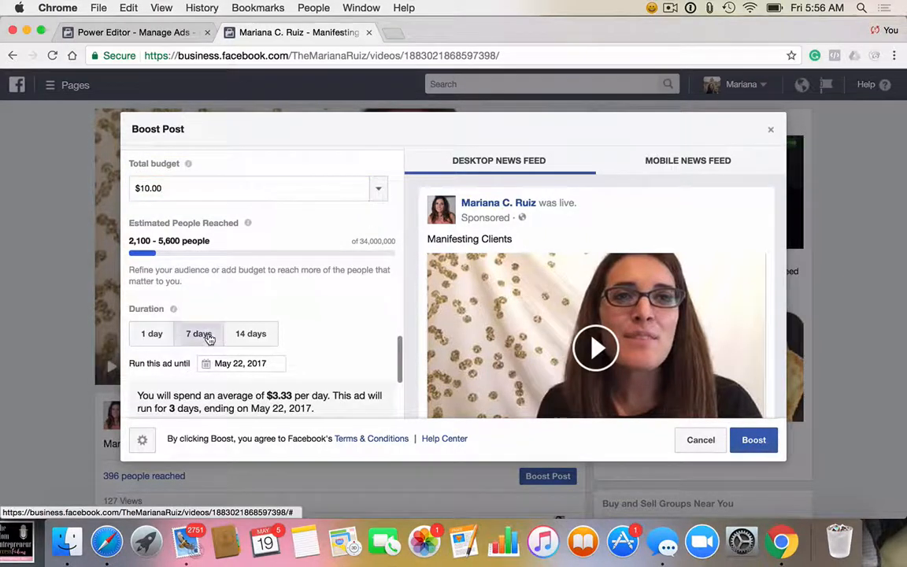
scroll(341, 325, "down", 1)
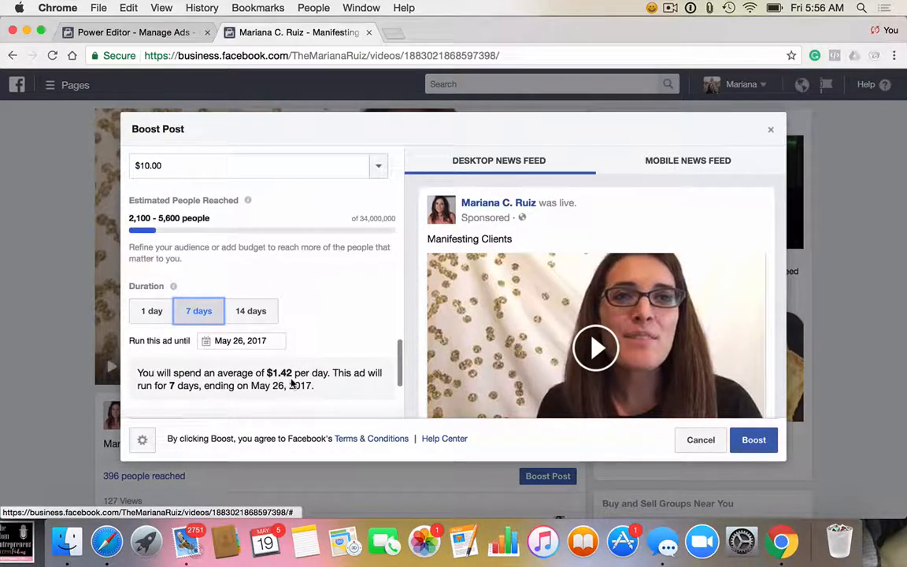
Step: Review the boost's conversion tracking option for Facebook Pixel and its payment account and method settings
scroll(292, 384, "down", 1)
scroll(292, 384, "down", 2)
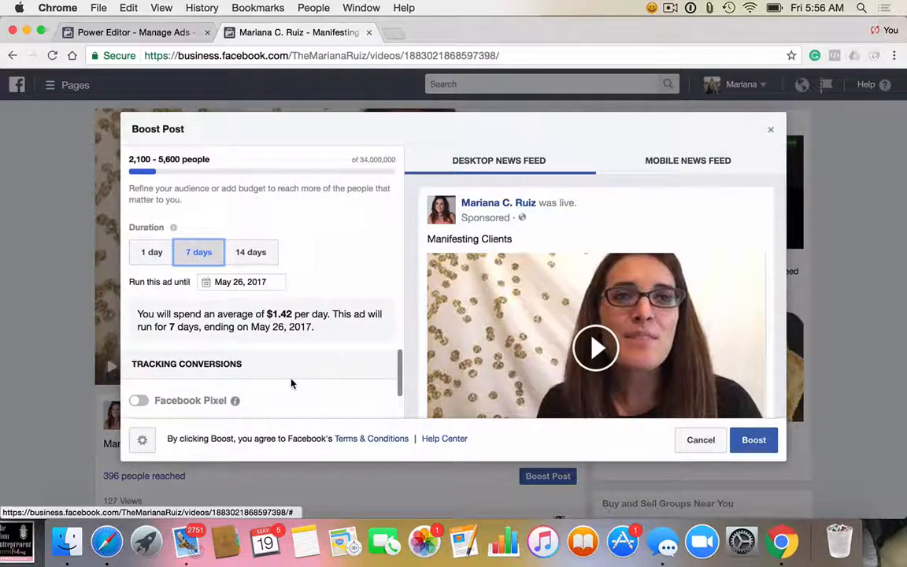
scroll(292, 384, "down", 1)
scroll(291, 384, "down", 5)
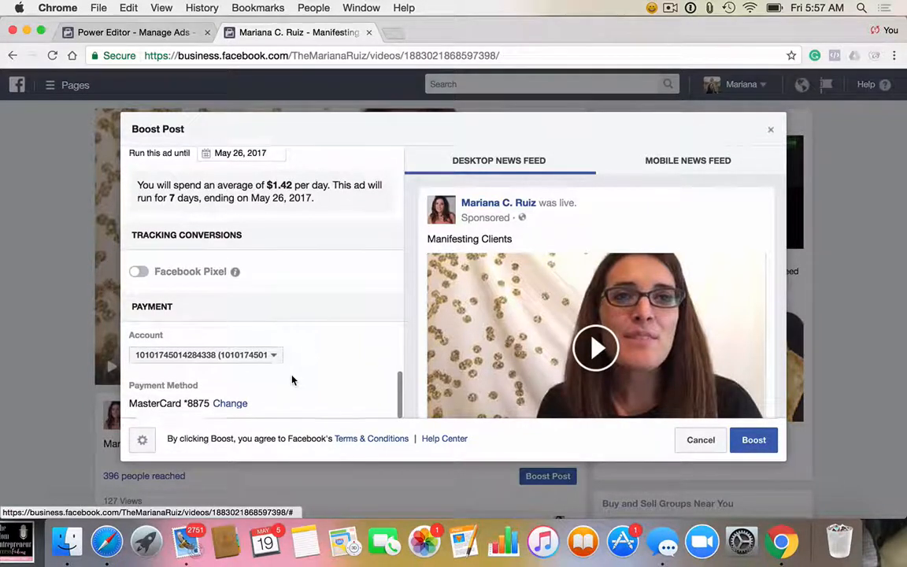
scroll(291, 380, "up", 2)
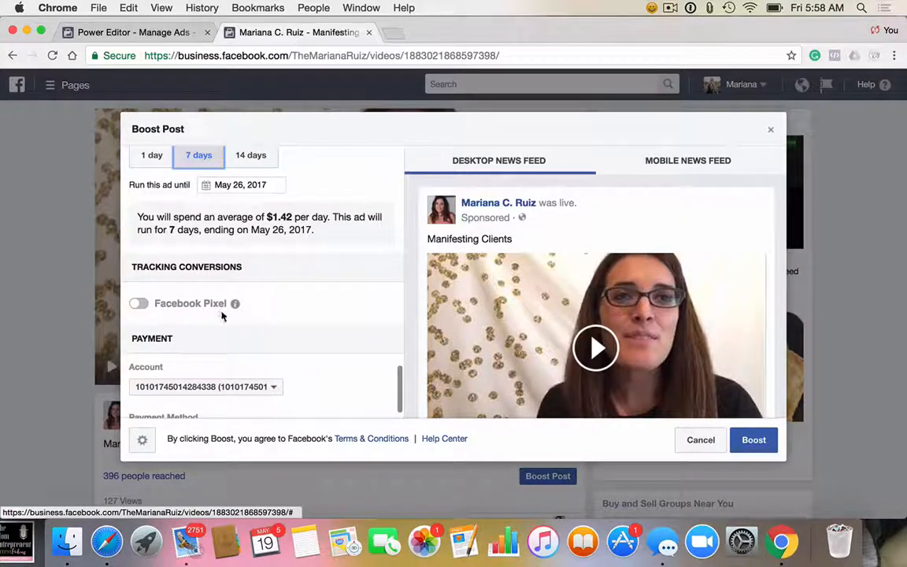
scroll(256, 334, "up", 5)
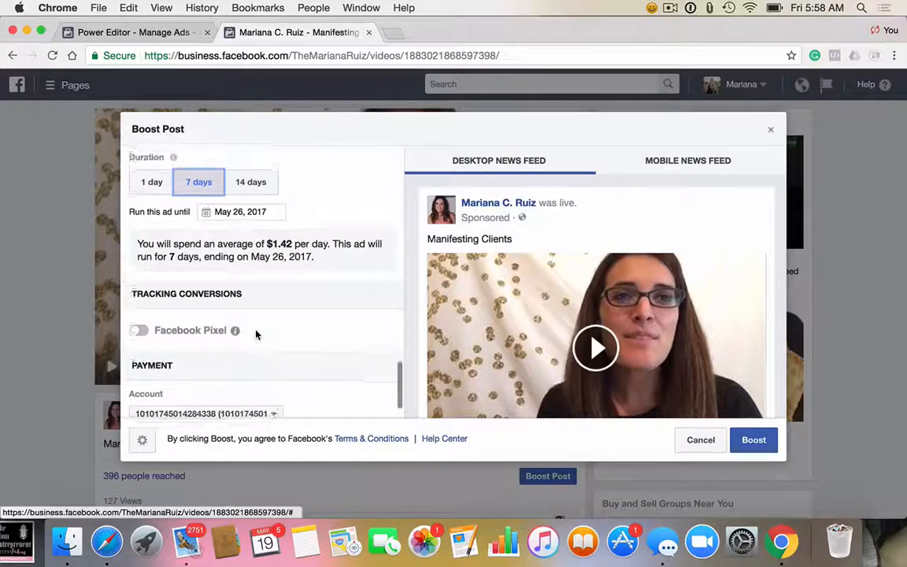
scroll(256, 335, "down", 5)
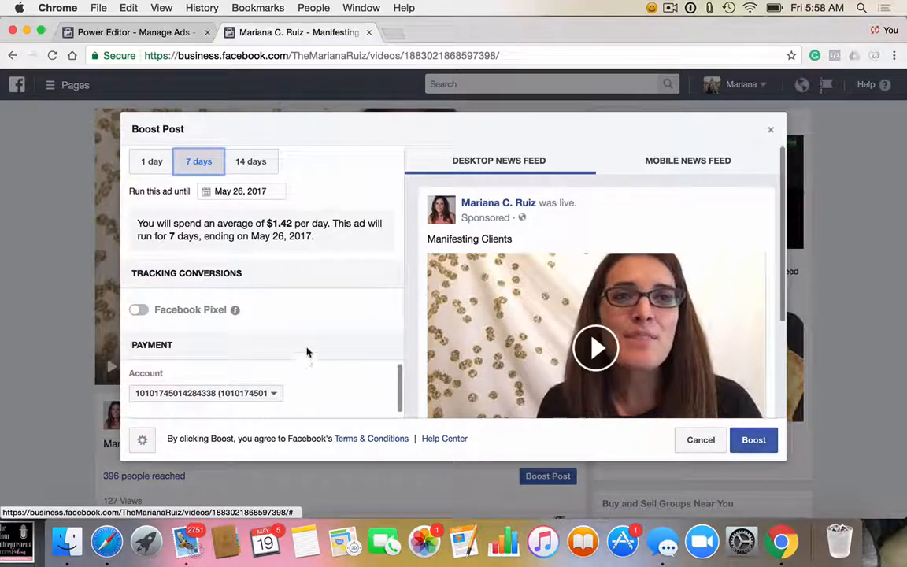
Step: Check the call-to-action choices for the optional post button, keep No Button, and request to exit the Boost Post setup without boosting
scroll(310, 348, "up", 3)
scroll(308, 356, "up", 15)
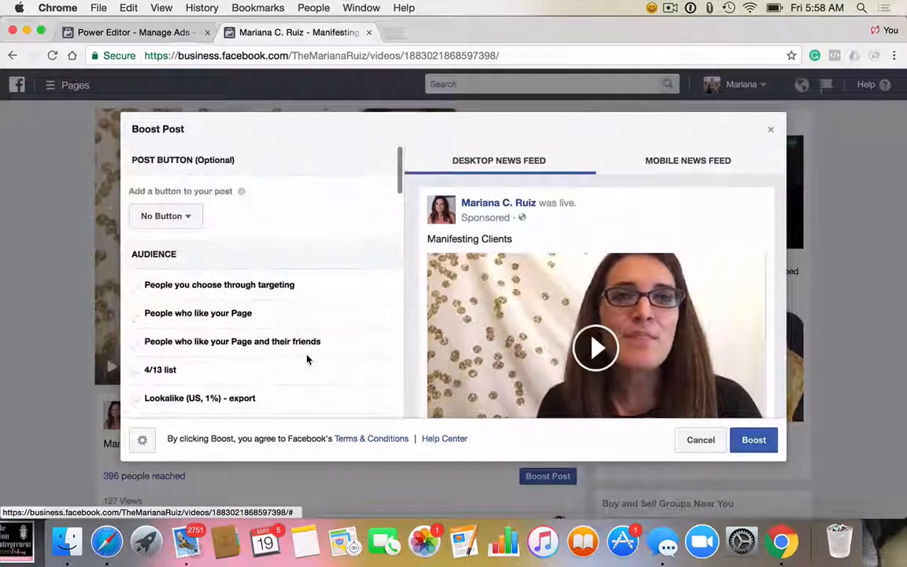
left_click(191, 218)
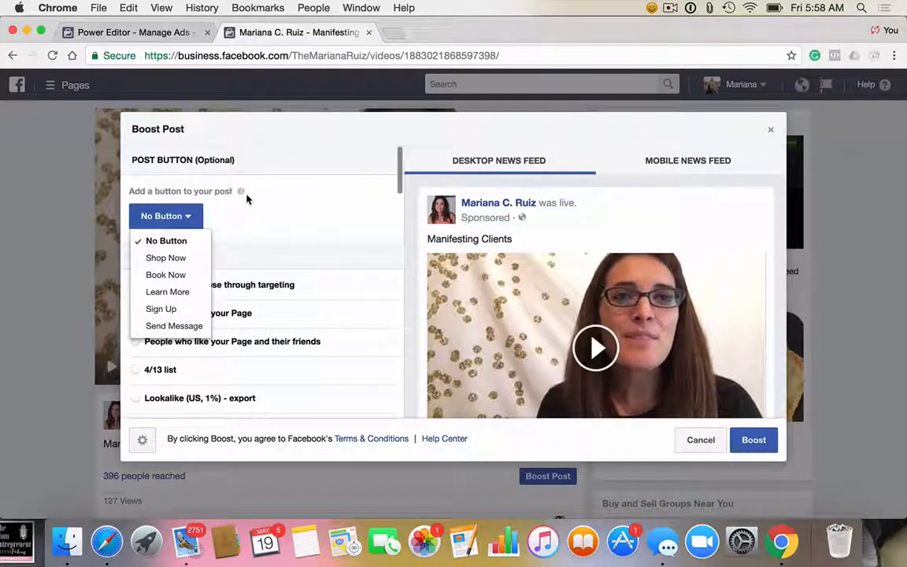
left_click(268, 211)
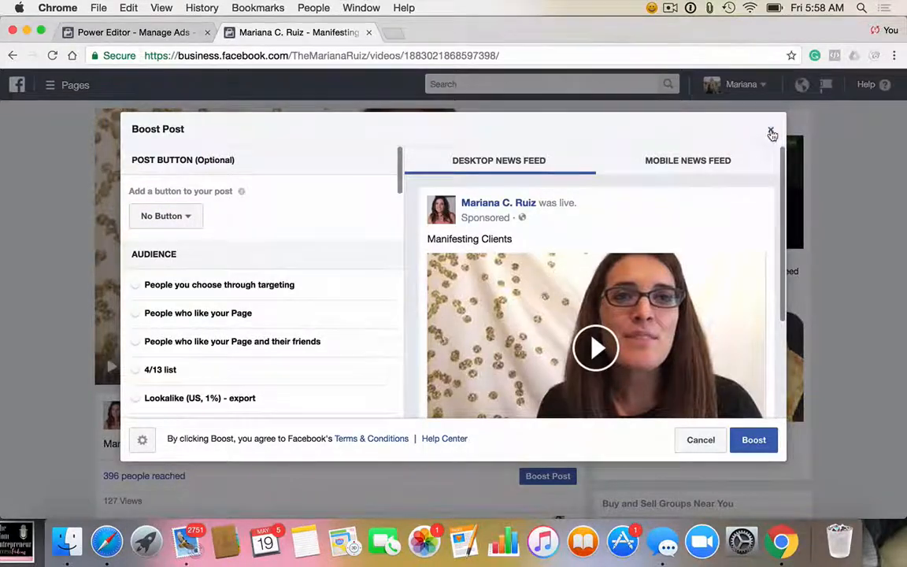
left_click(771, 131)
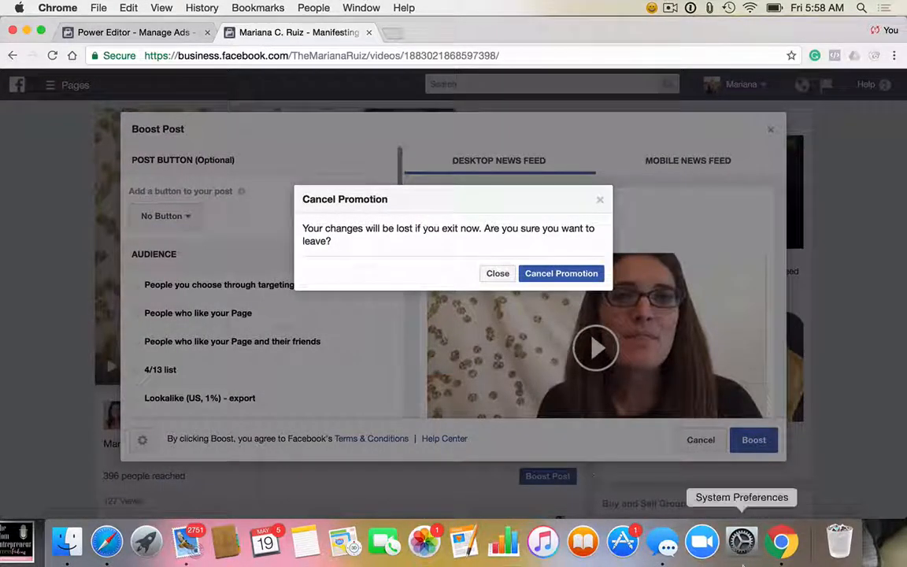
left_click(671, 9)
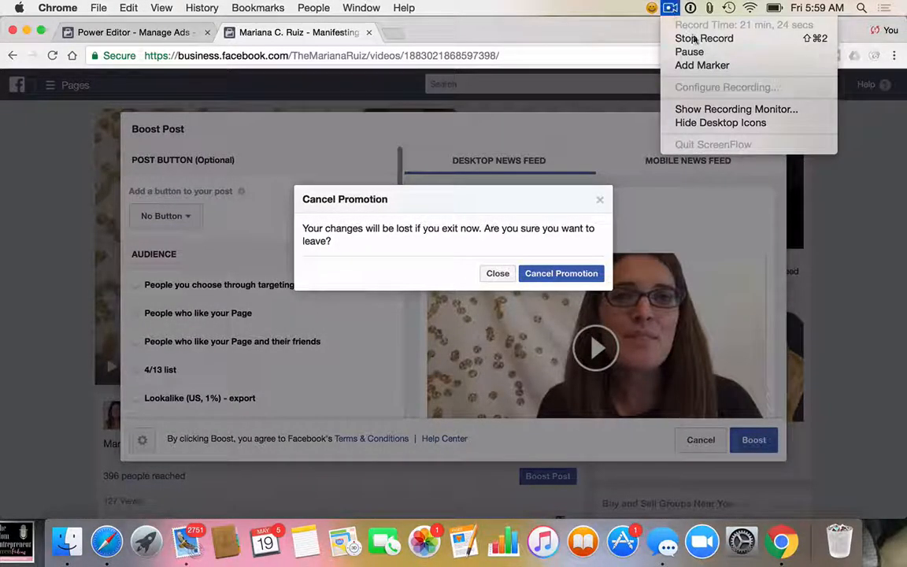